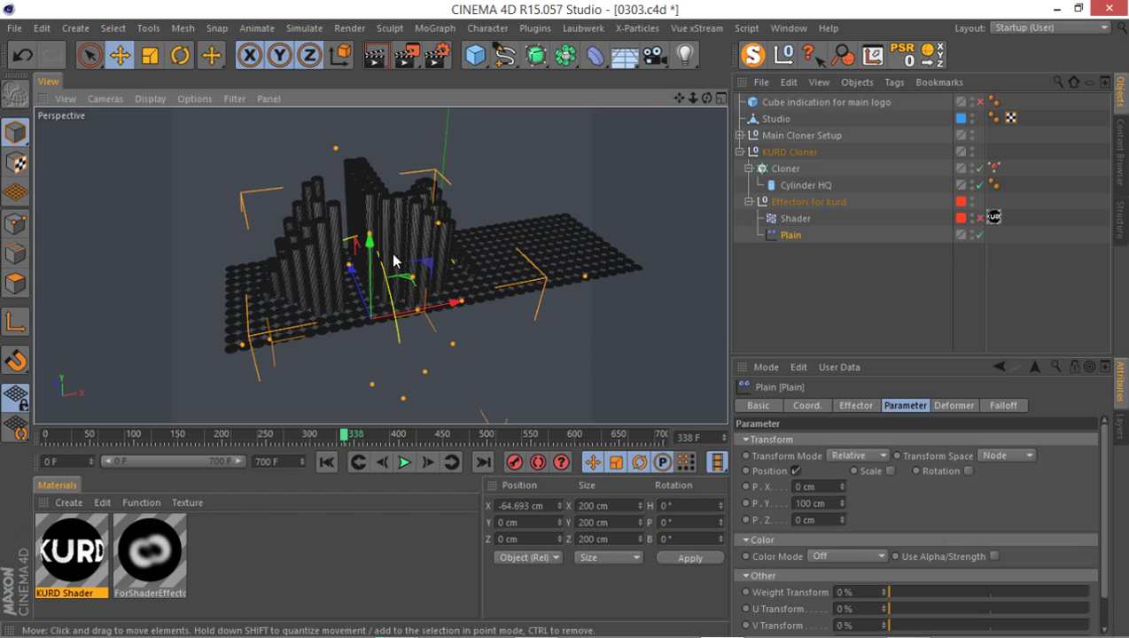
Orbit the perspective view around the KURD cylinder grid.
alt+drag(459, 264, 325, 295)
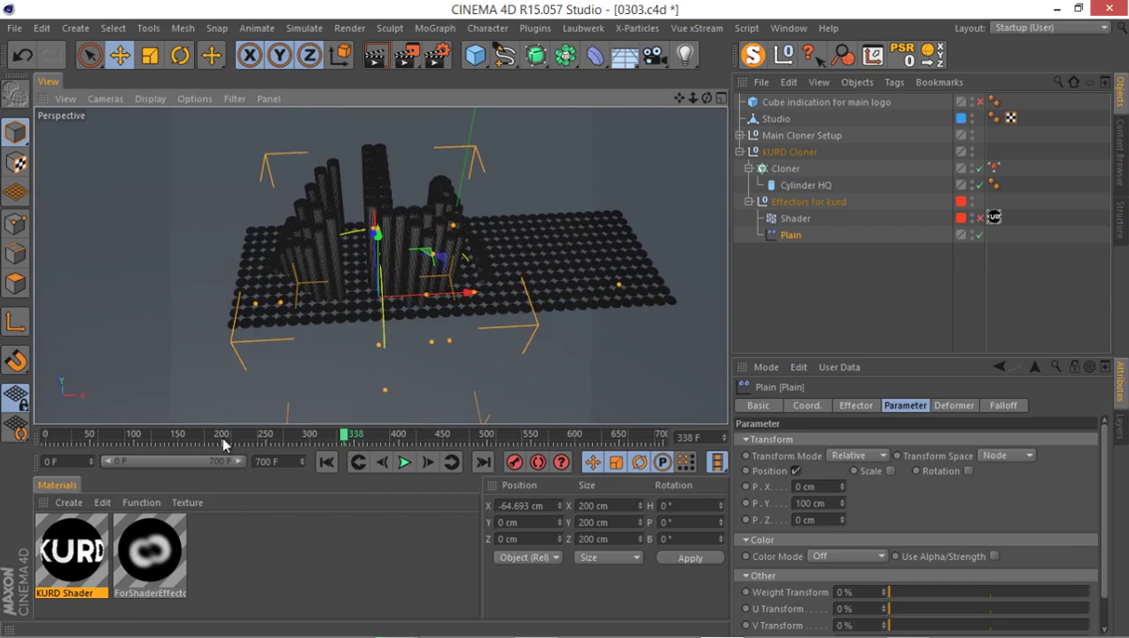
alt+drag(266, 364, 335, 346)
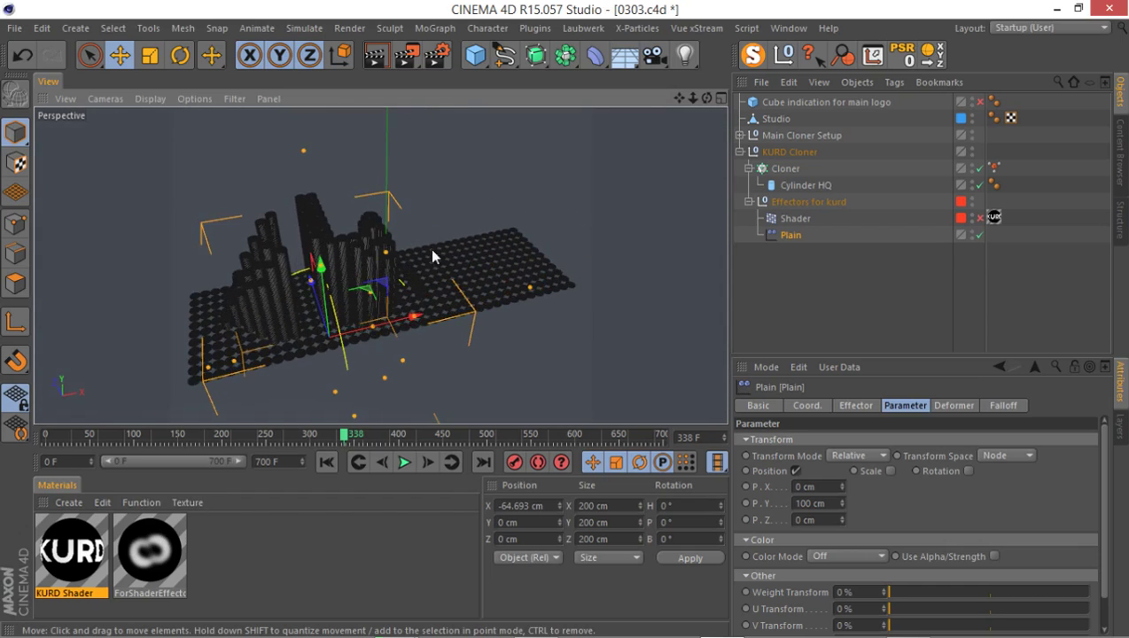
Set the render output's Film Aspect to HDTV (16:9), giving 500 x 281 pixels, and close Render Settings.
click(436, 68)
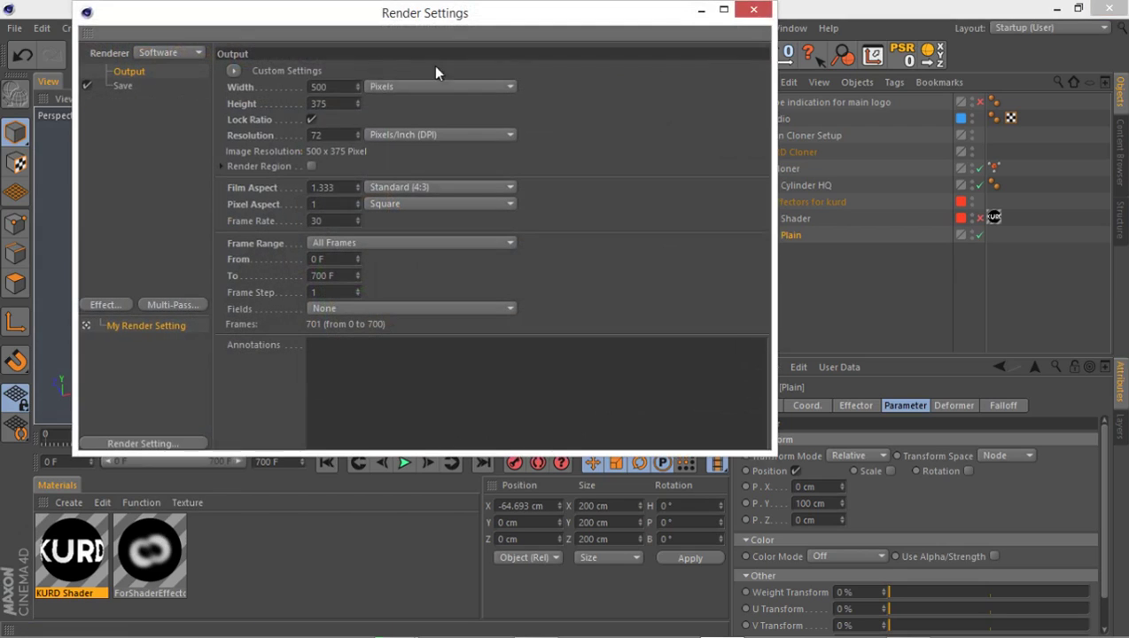
drag(184, 44, 309, 43)
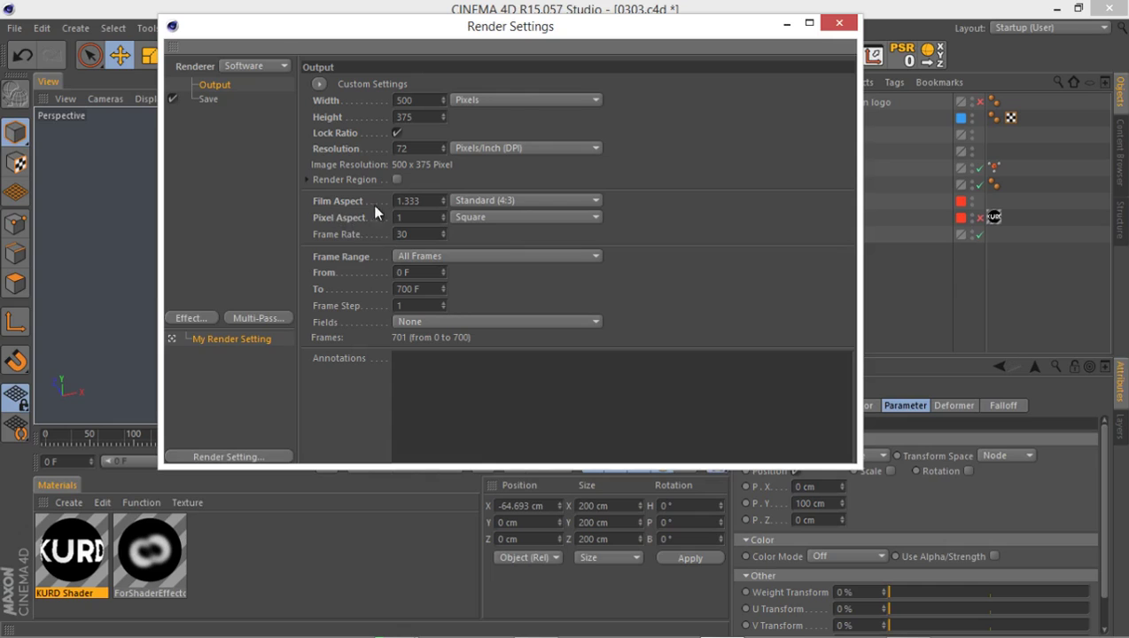
click(473, 202)
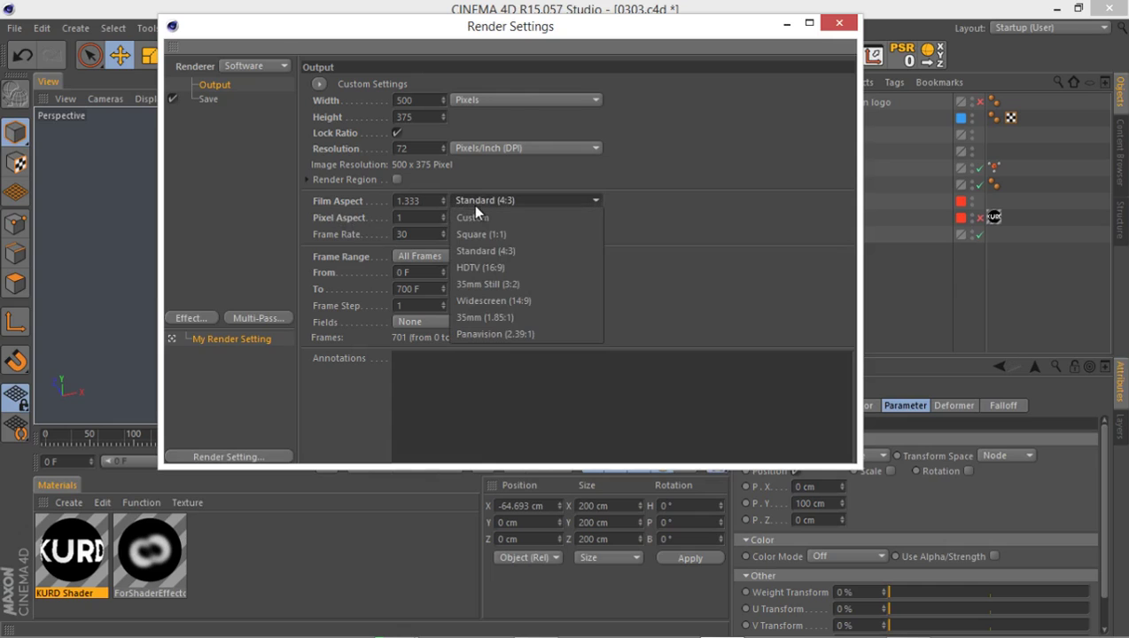
click(542, 267)
click(839, 23)
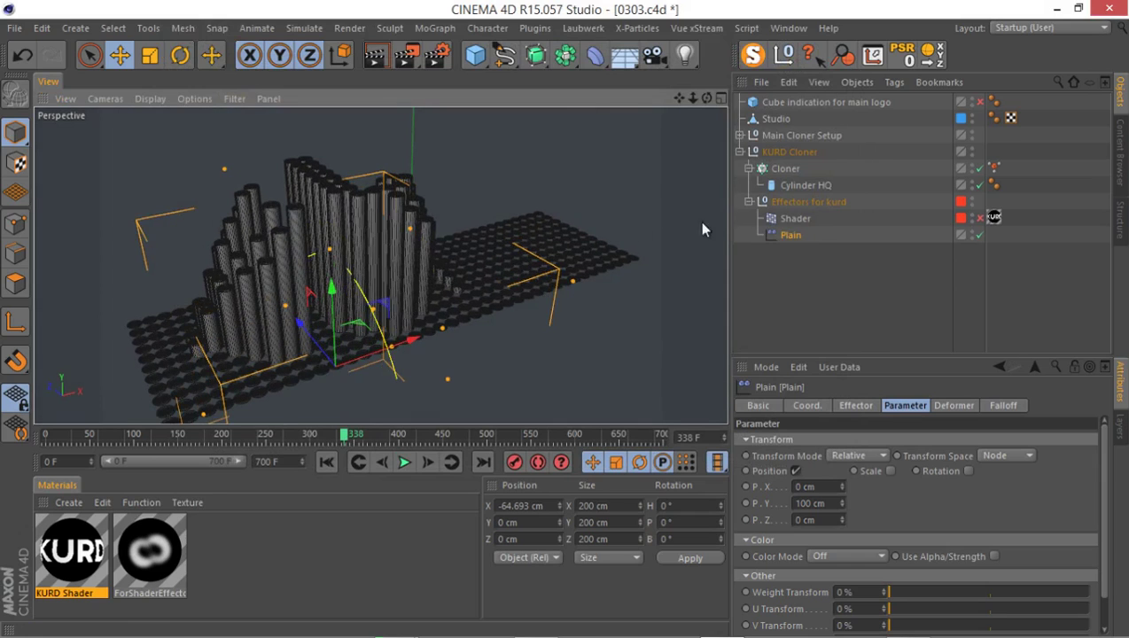
Create a new material named Mat with a light grey 241 colour.
alt+drag(385, 209, 320, 365)
double_click(259, 567)
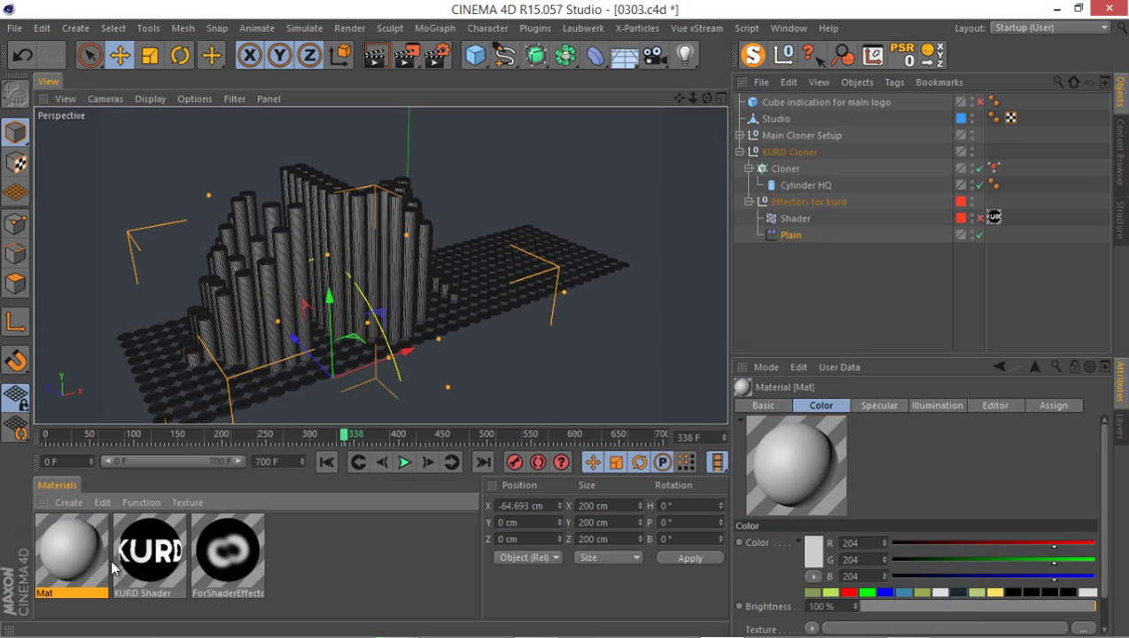
double_click(74, 556)
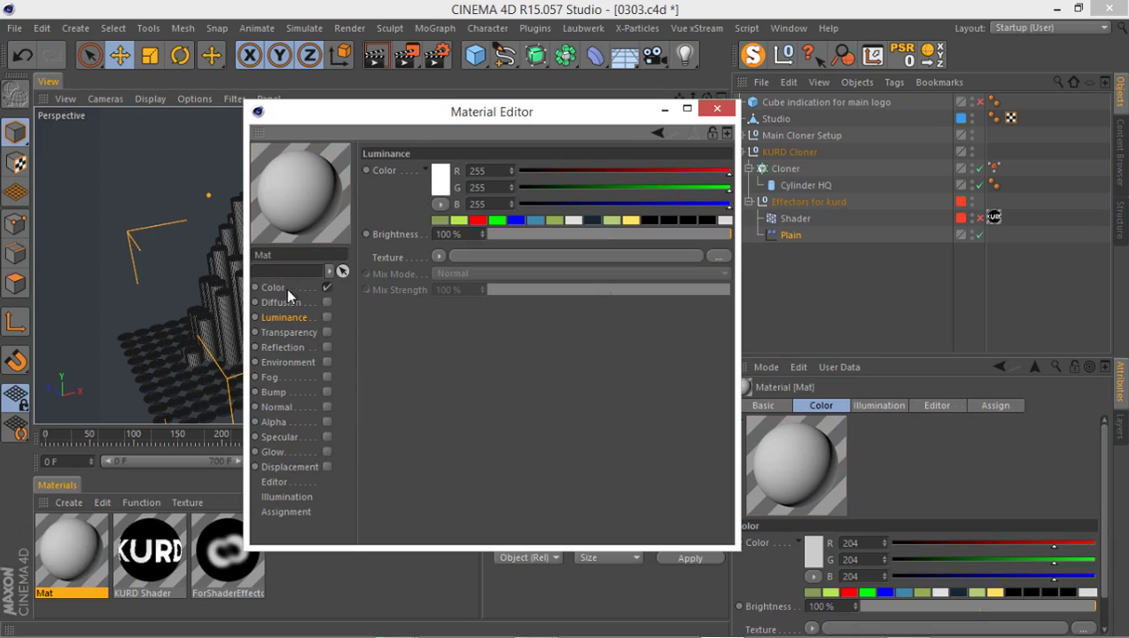
click(283, 287)
click(438, 185)
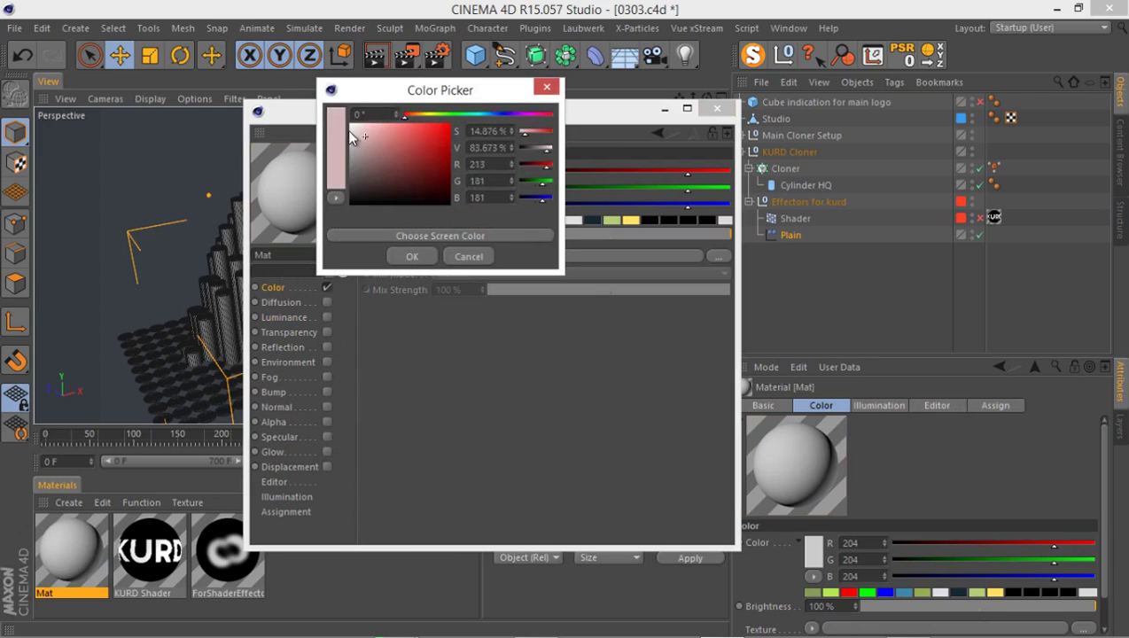
click(410, 254)
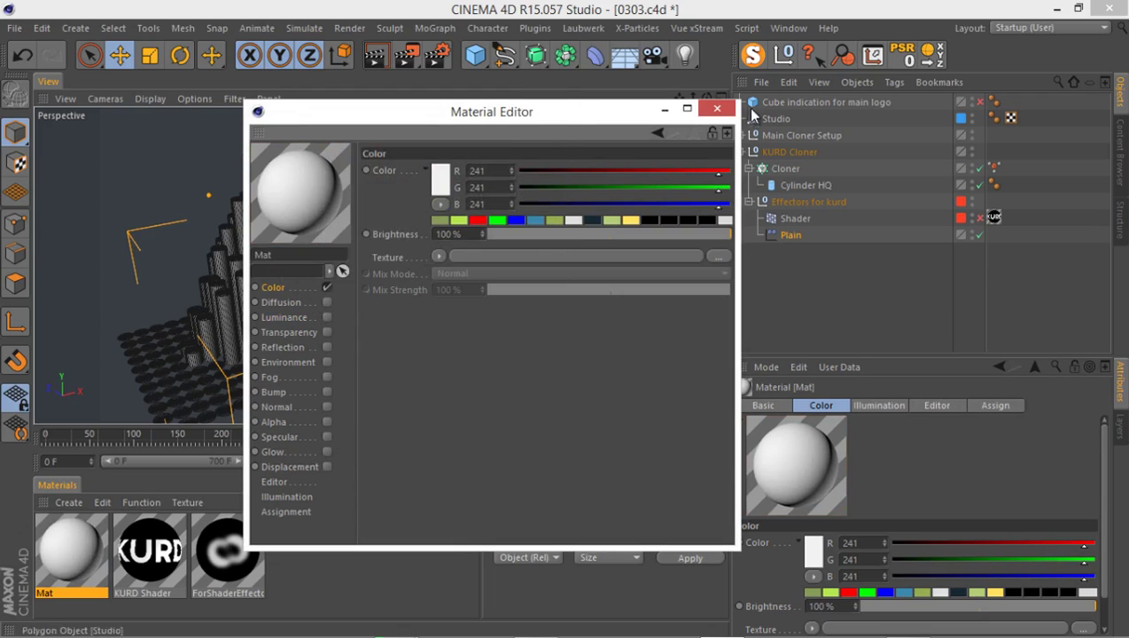
click(717, 108)
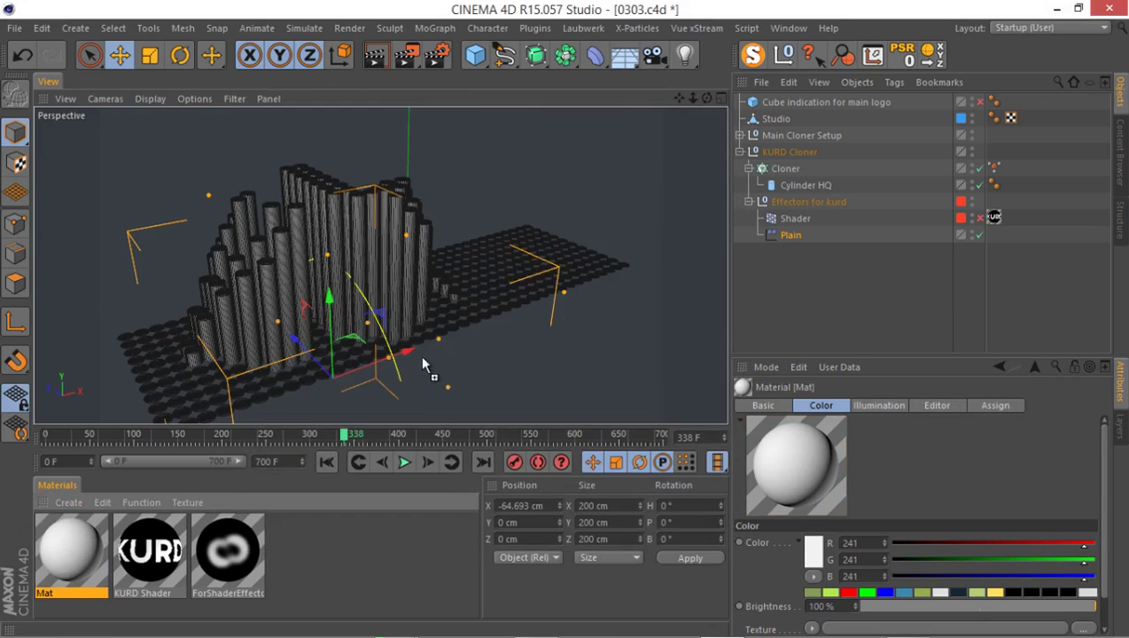
Apply Mat to the Studio object, then move its tag onto the Cloner.
drag(769, 173, 779, 118)
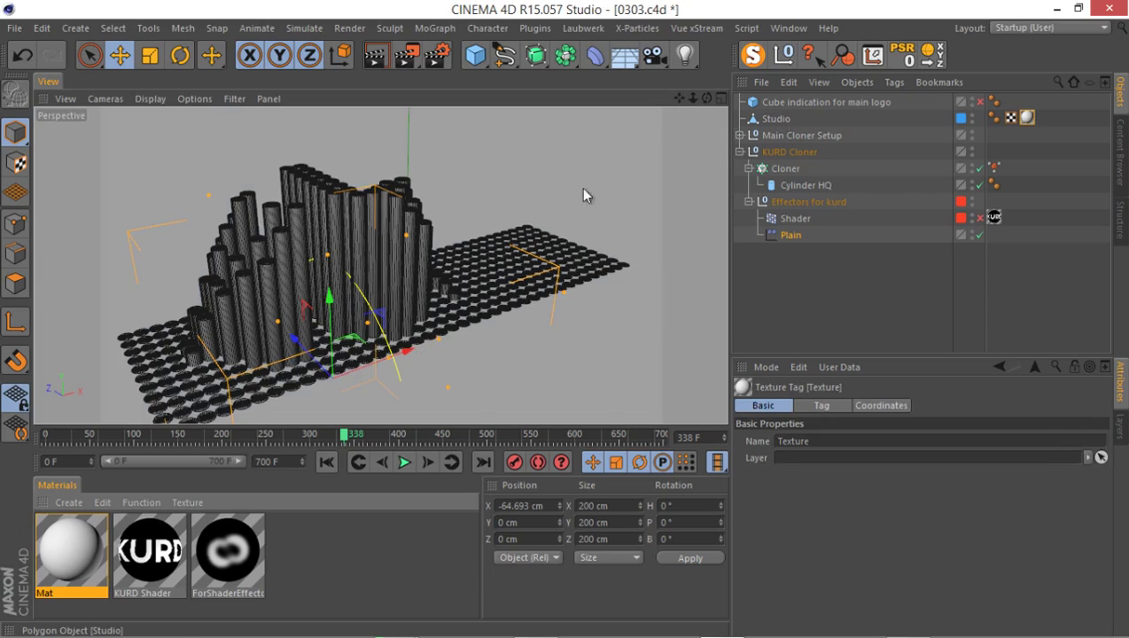
mouse_move(326, 272)
alt+mouse_down()
mouse_move(383, 207)
mouse_move(314, 257)
mouse_move(351, 268)
mouse_move(324, 292)
alt+mouse_up()
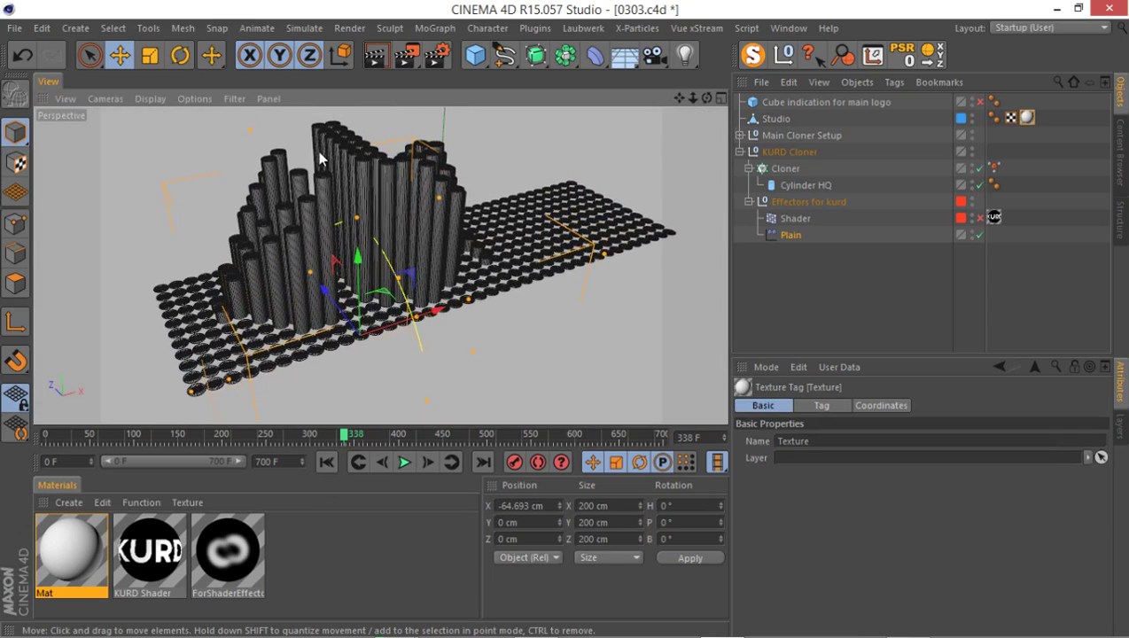
alt+drag(353, 156, 397, 208)
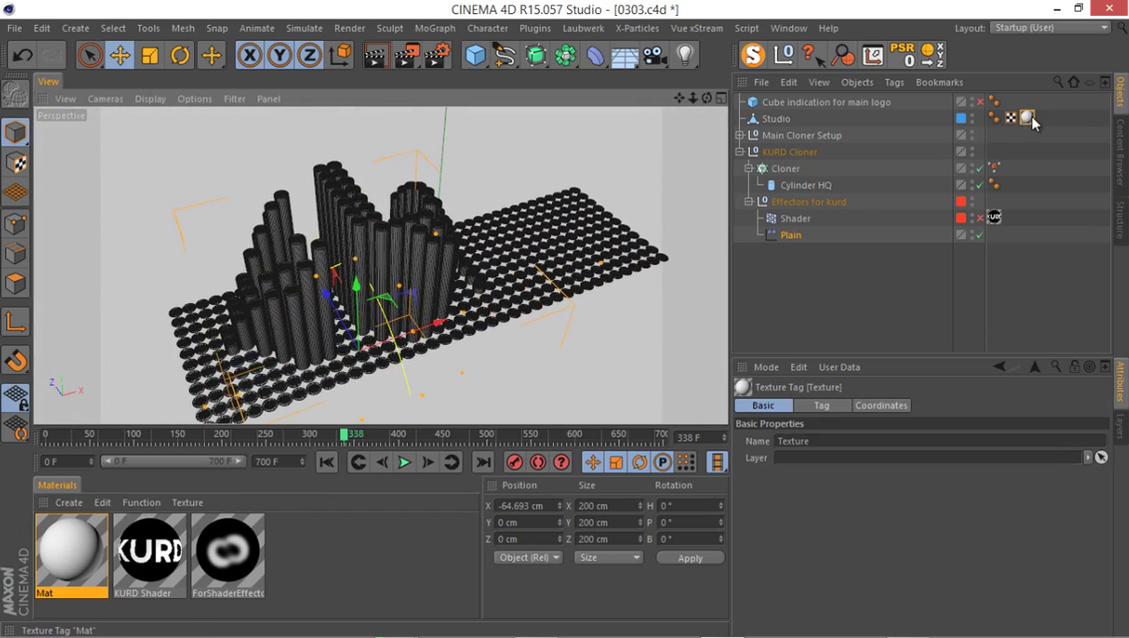
drag(1027, 117, 786, 165)
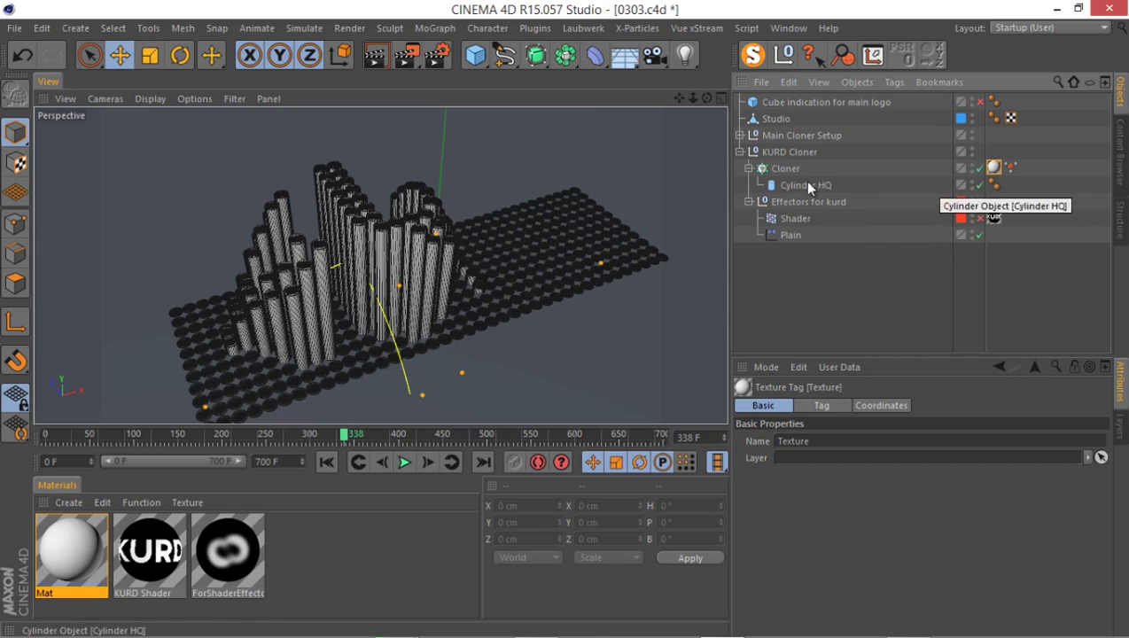
Switch the viewport to plain Quick Shading without wireframe and select the Plain effector.
click(155, 99)
click(194, 153)
alt+drag(268, 254, 228, 236)
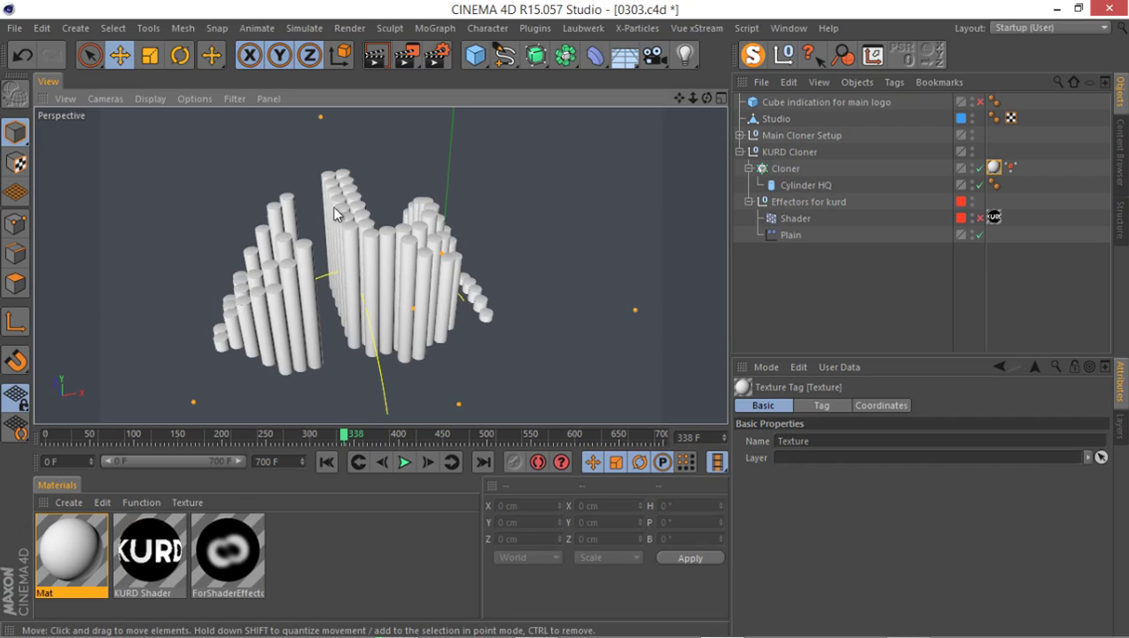
click(789, 235)
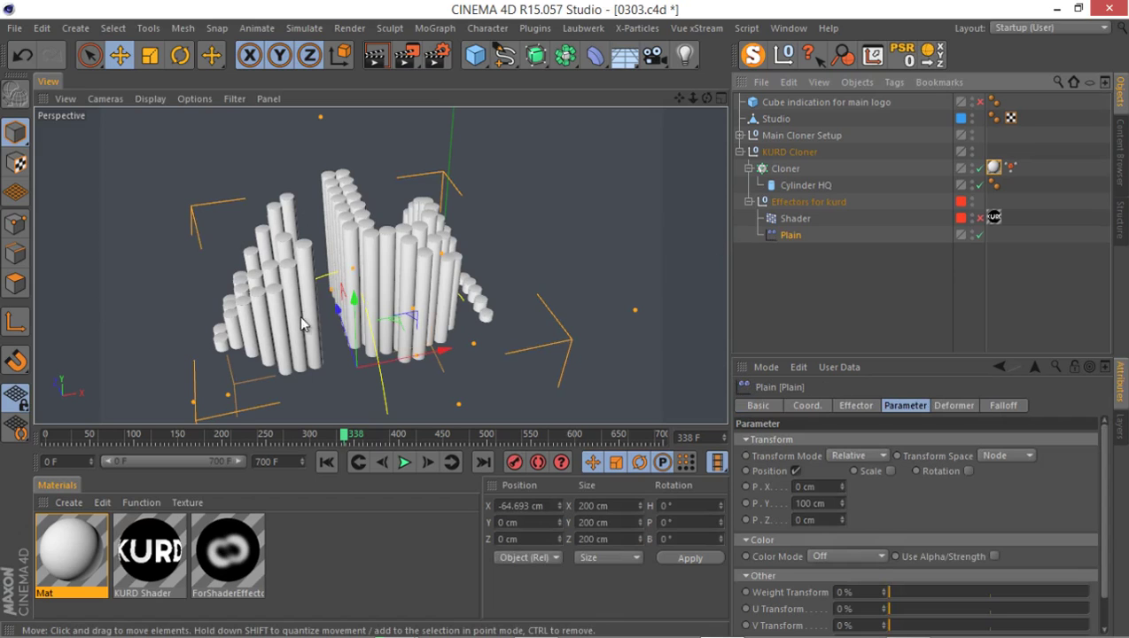
alt+drag(487, 295, 425, 225)
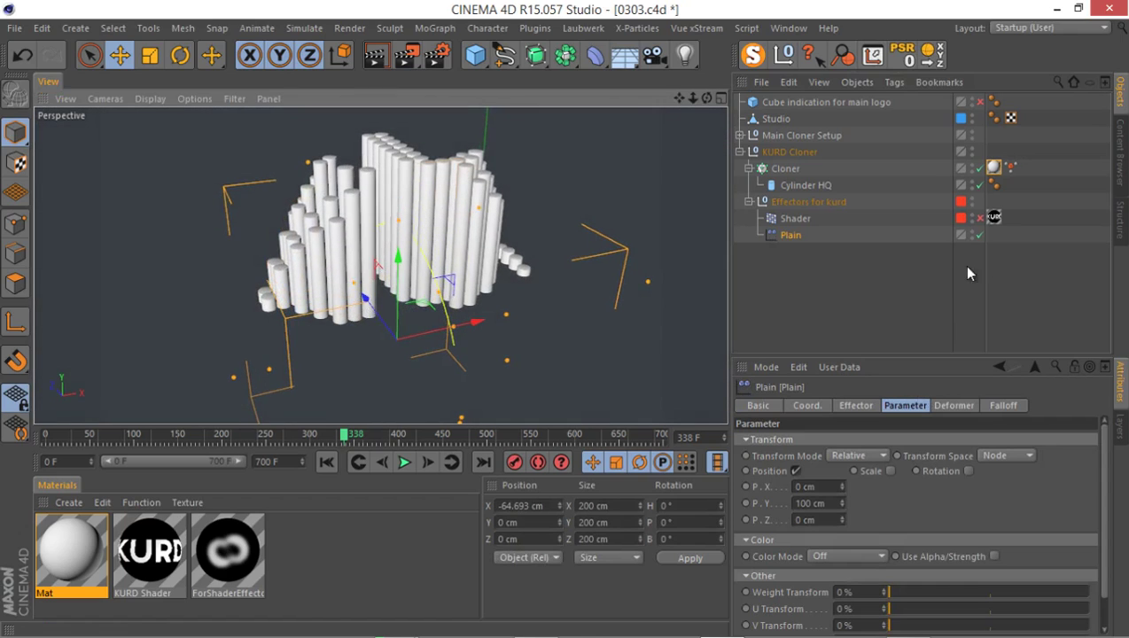
Hide the Studio backdrop in the viewport and maximise the Top view over the cloner block.
click(972, 119)
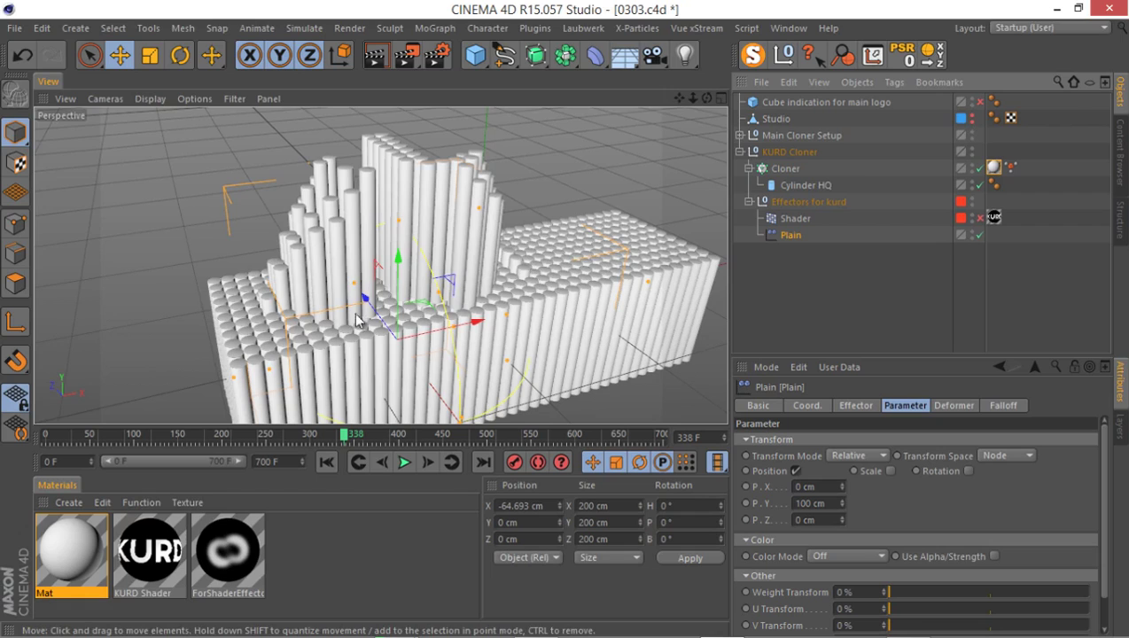
alt+drag(355, 372, 328, 368)
scroll(321, 369, up, 3)
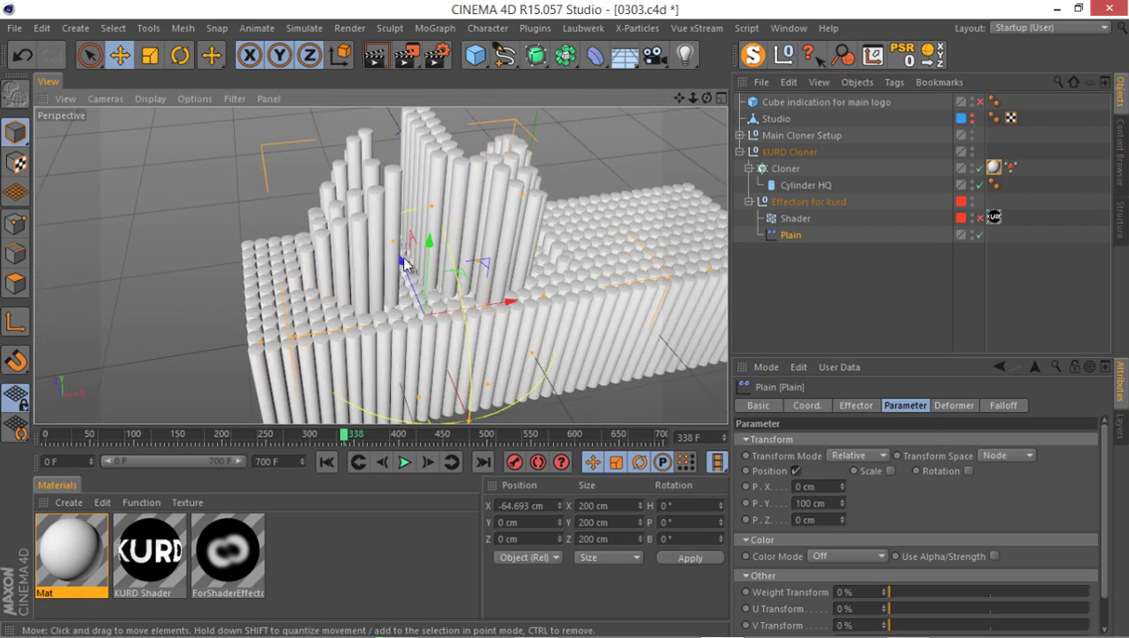
alt+drag(403, 261, 660, 283)
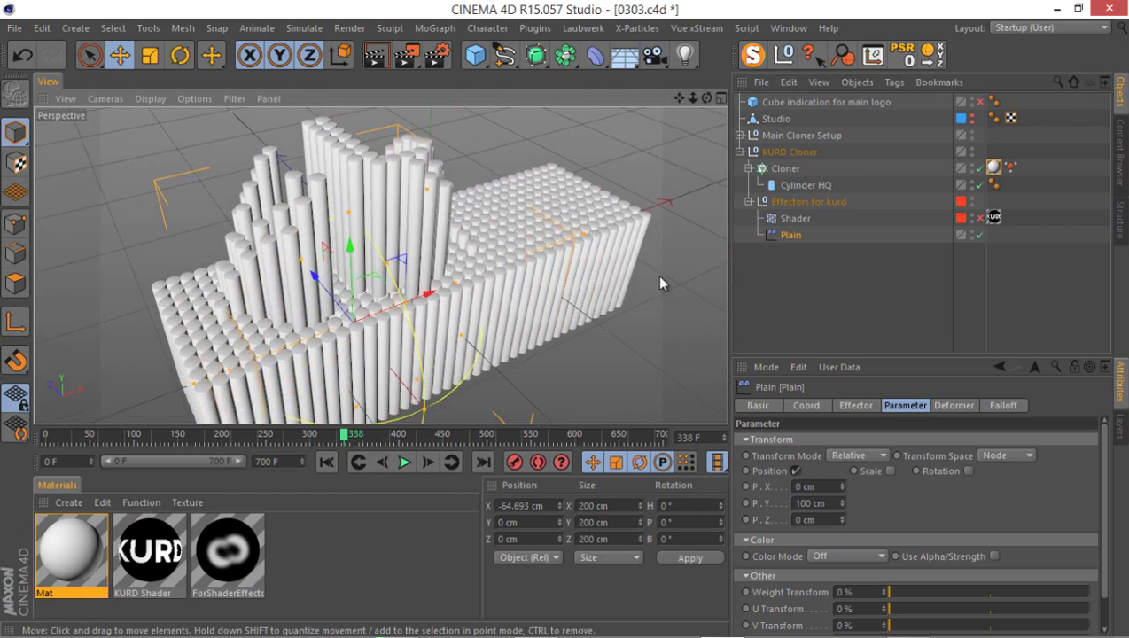
alt+drag(292, 341, 337, 337)
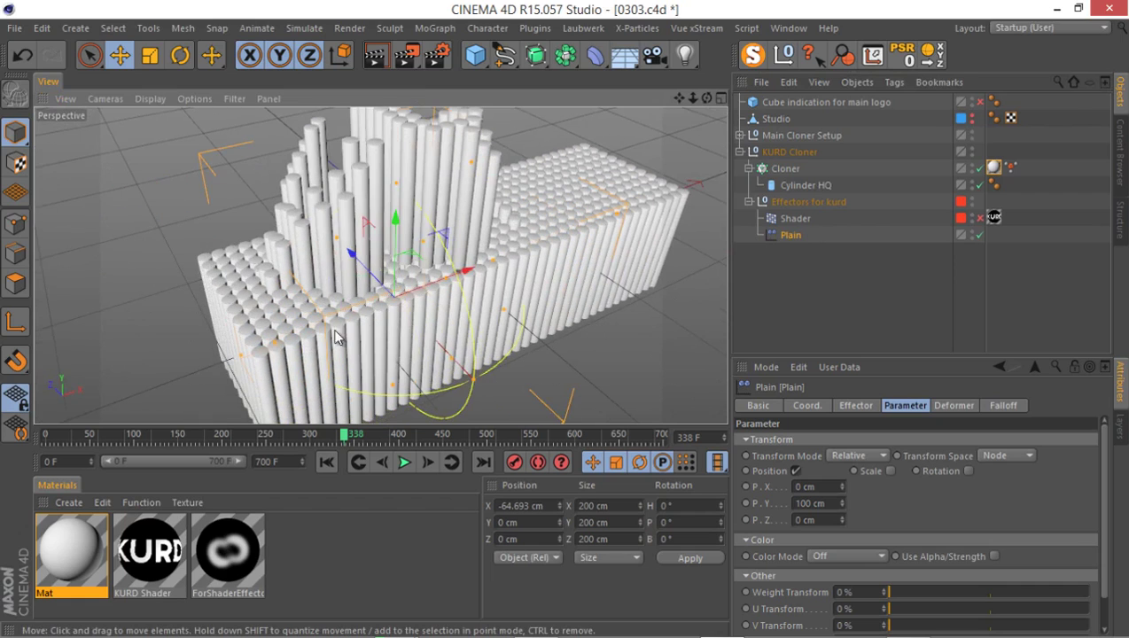
middle_click(337, 337)
middle_click(491, 253)
Move the Plain effector in the Top view to about X -41.9 cm, Z 57 cm.
scroll(443, 275, down, 2)
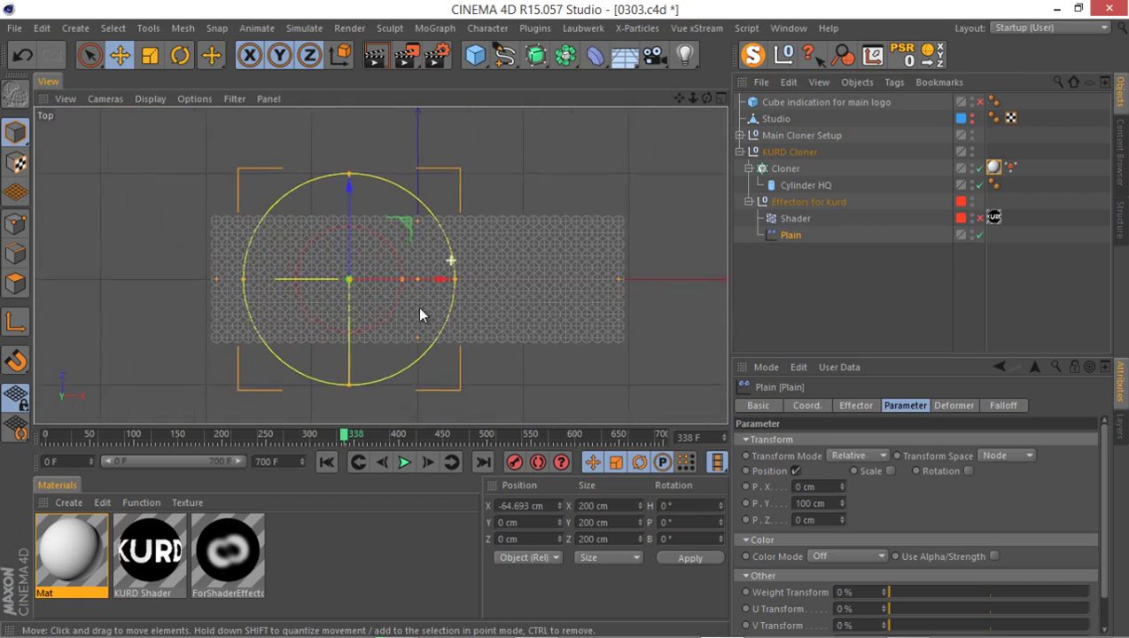
middle_click(321, 293)
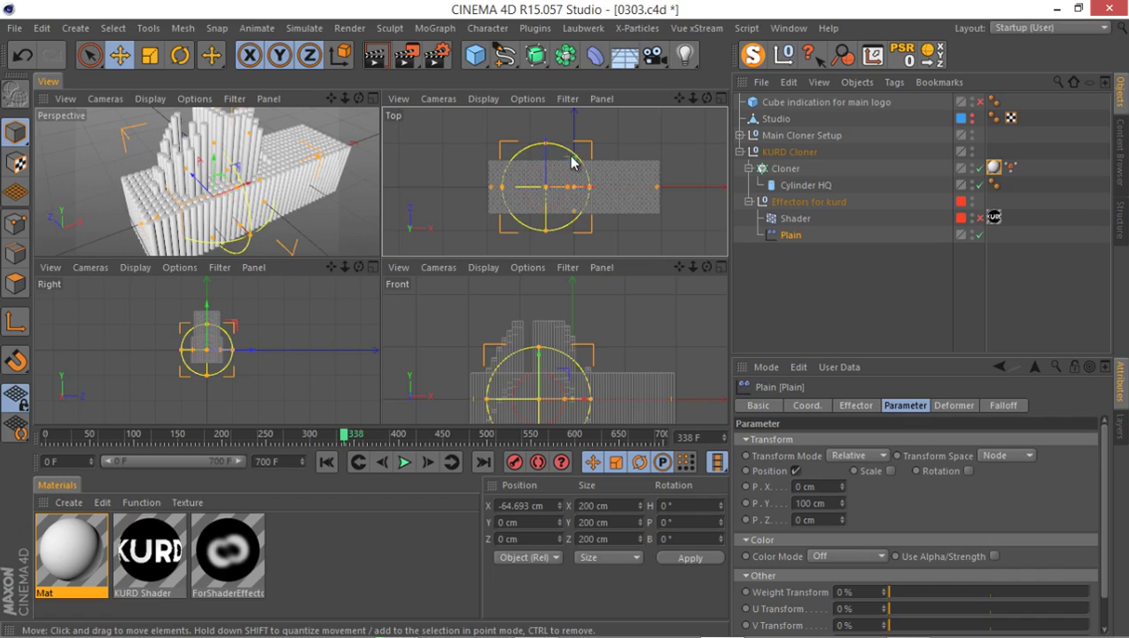
drag(571, 162, 585, 101)
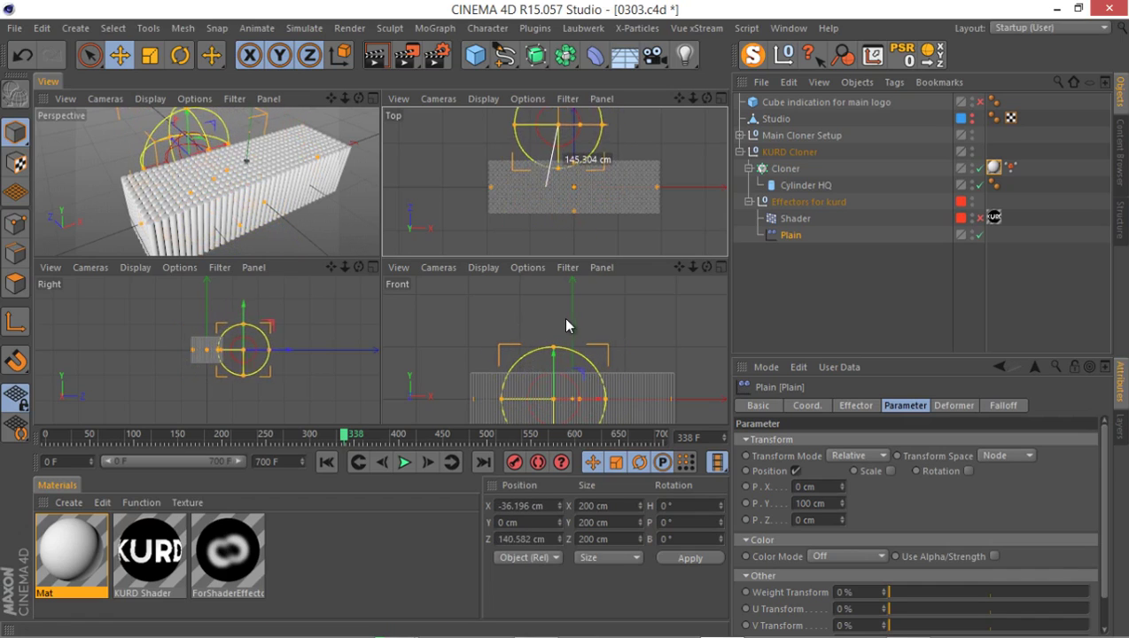
drag(567, 326, 576, 151)
middle_click(307, 156)
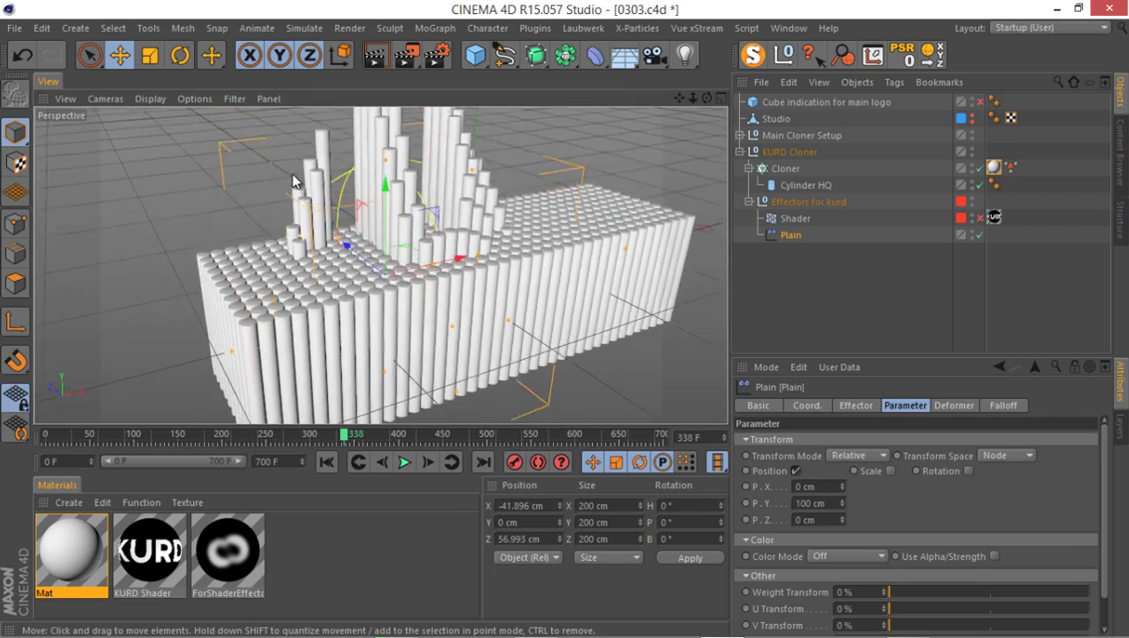
alt+drag(295, 181, 337, 300)
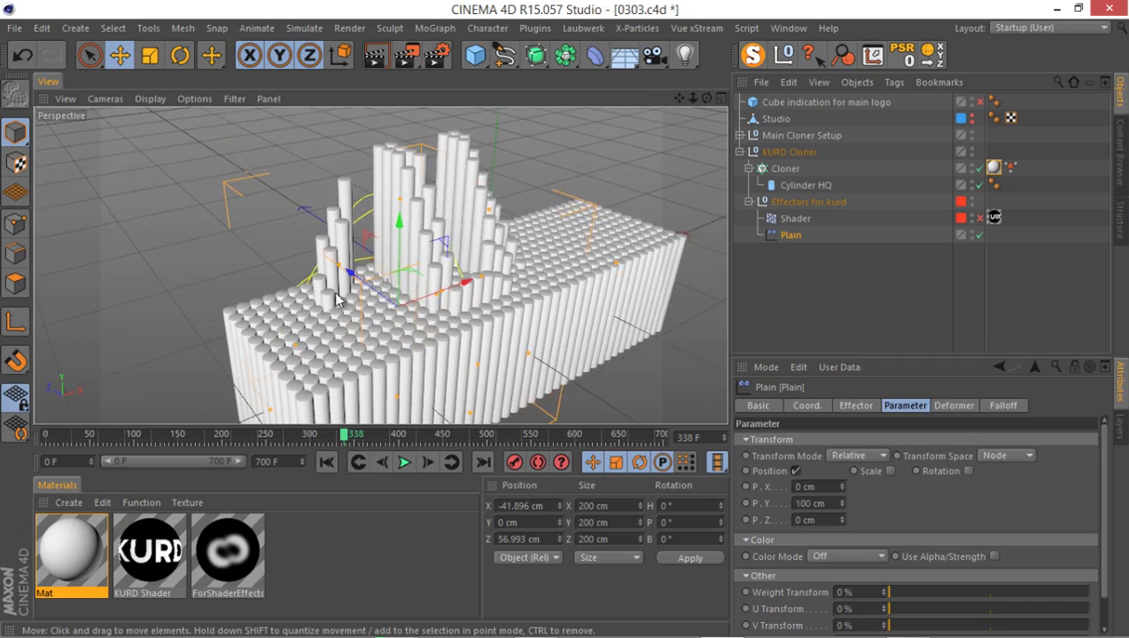
Expand Main Cloner Setup and set the viewport Level of Detail to Medium.
drag(285, 440, 151, 437)
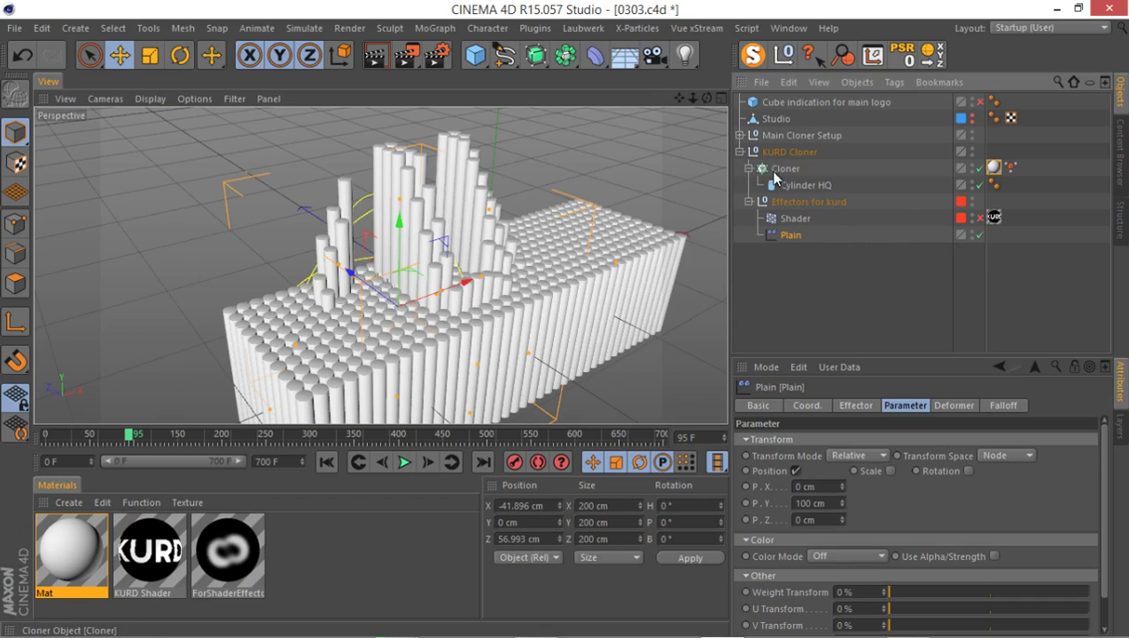
click(740, 134)
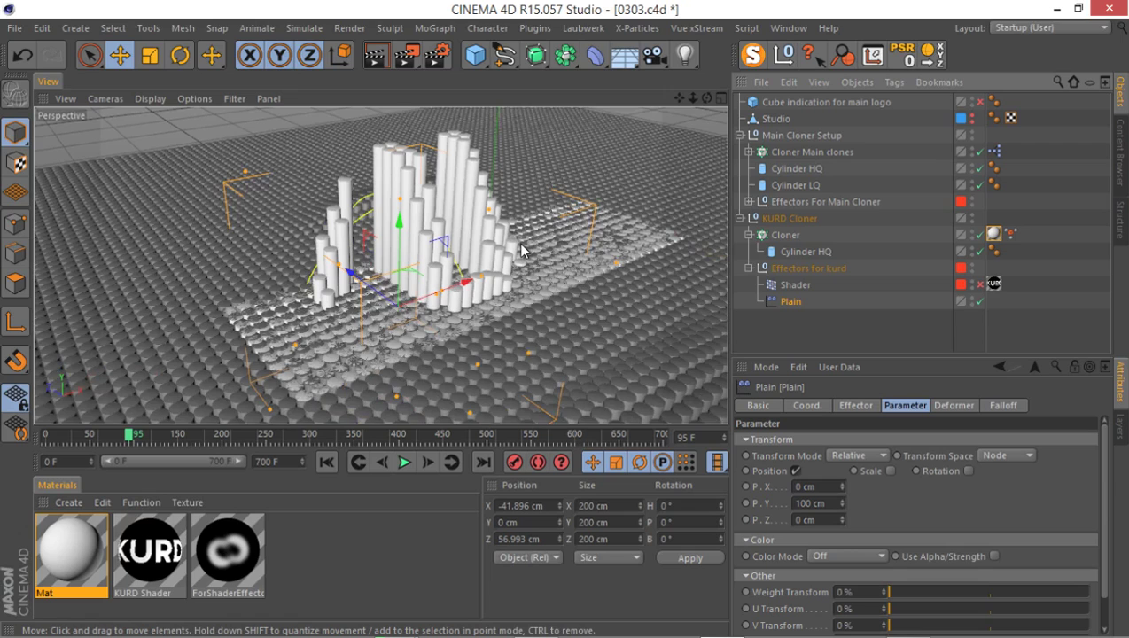
click(195, 98)
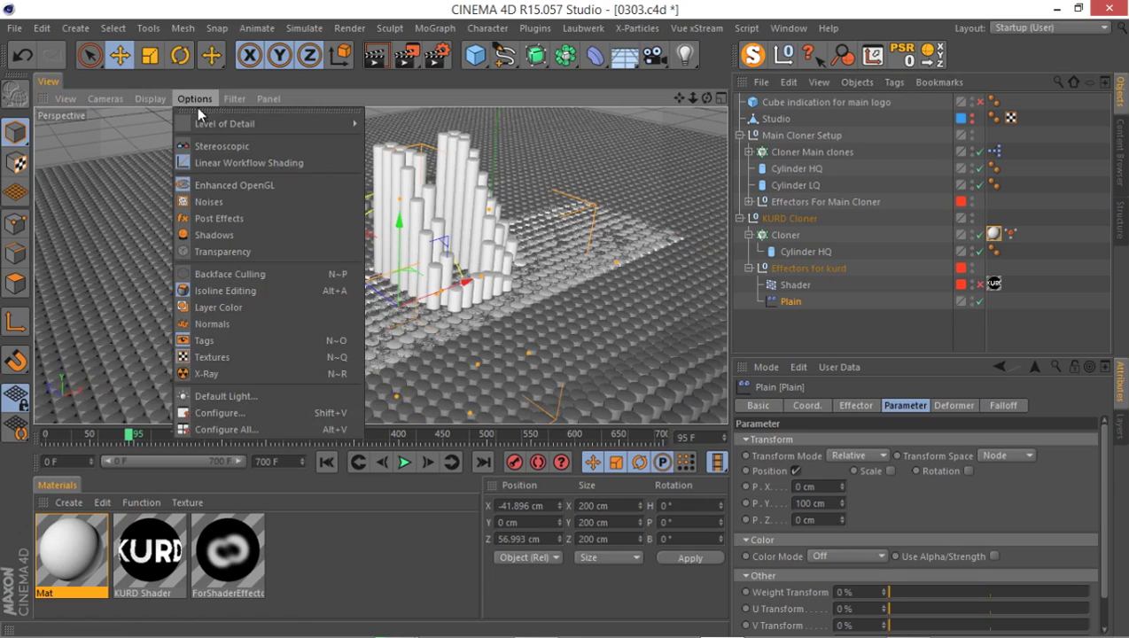
mouse_move(224, 127)
click(390, 146)
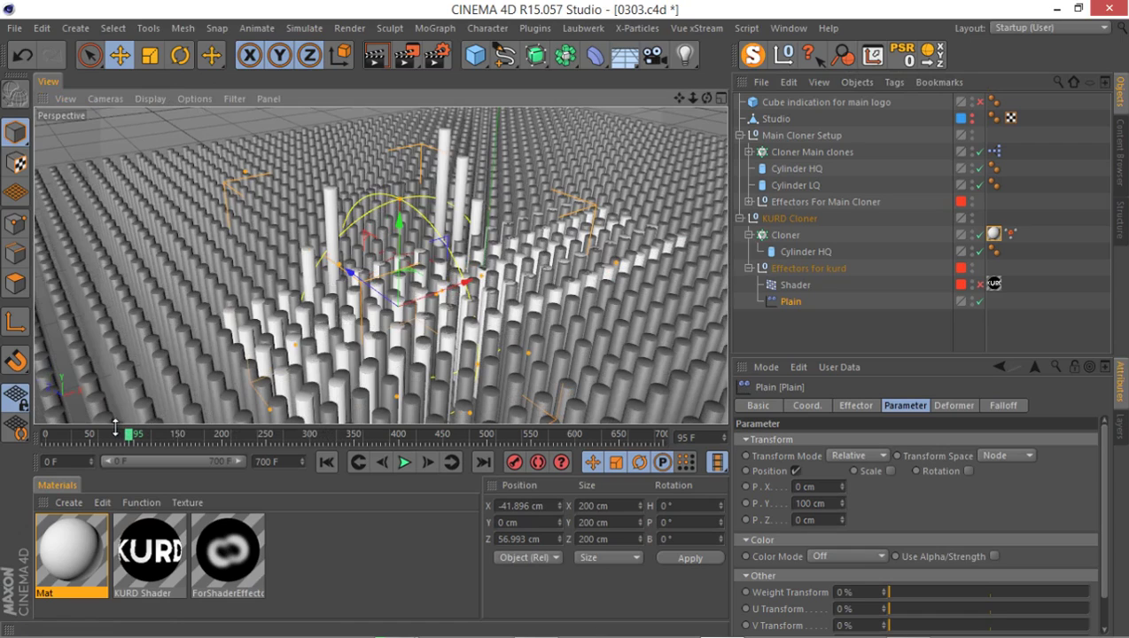
Hide Studio, scrub the timeline from frame 0 to about 98, and deselect Plain.
click(973, 121)
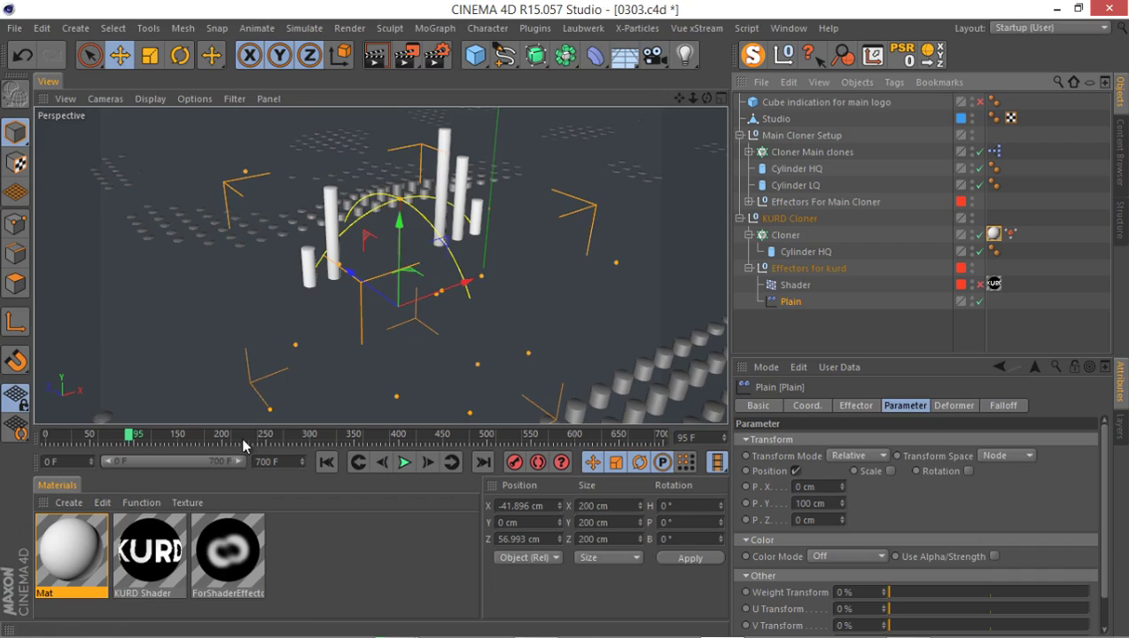
mouse_move(124, 441)
mouse_down()
mouse_move(33, 434)
mouse_move(152, 434)
mouse_move(75, 437)
mouse_move(98, 421)
mouse_move(133, 424)
mouse_up()
scroll(336, 259, down, 4)
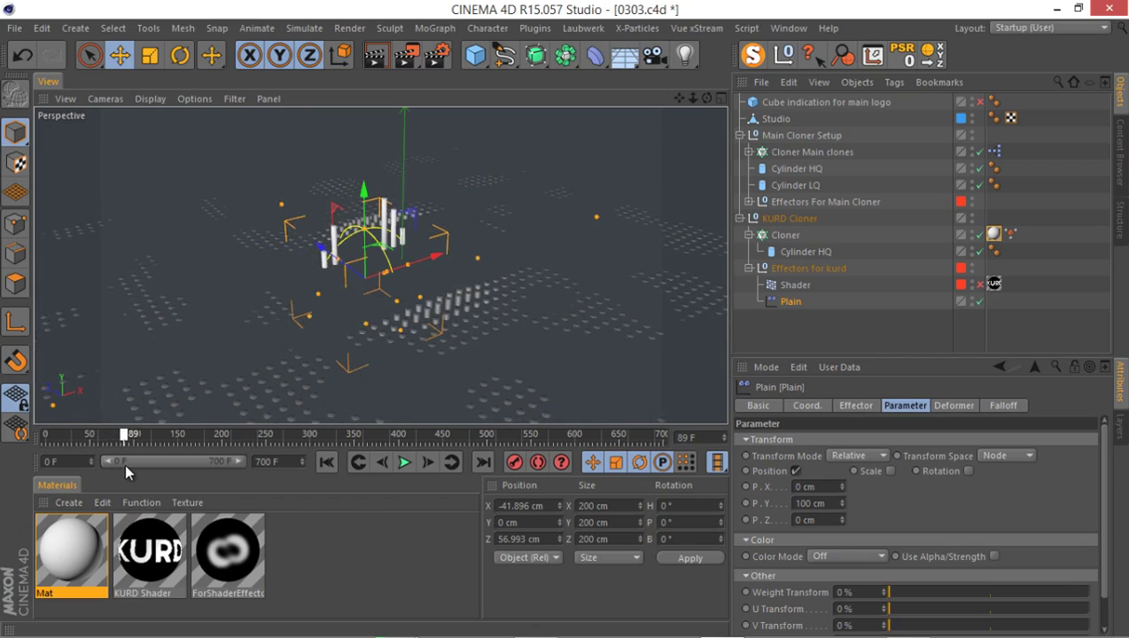
drag(124, 464, 134, 464)
scroll(310, 270, up, 6)
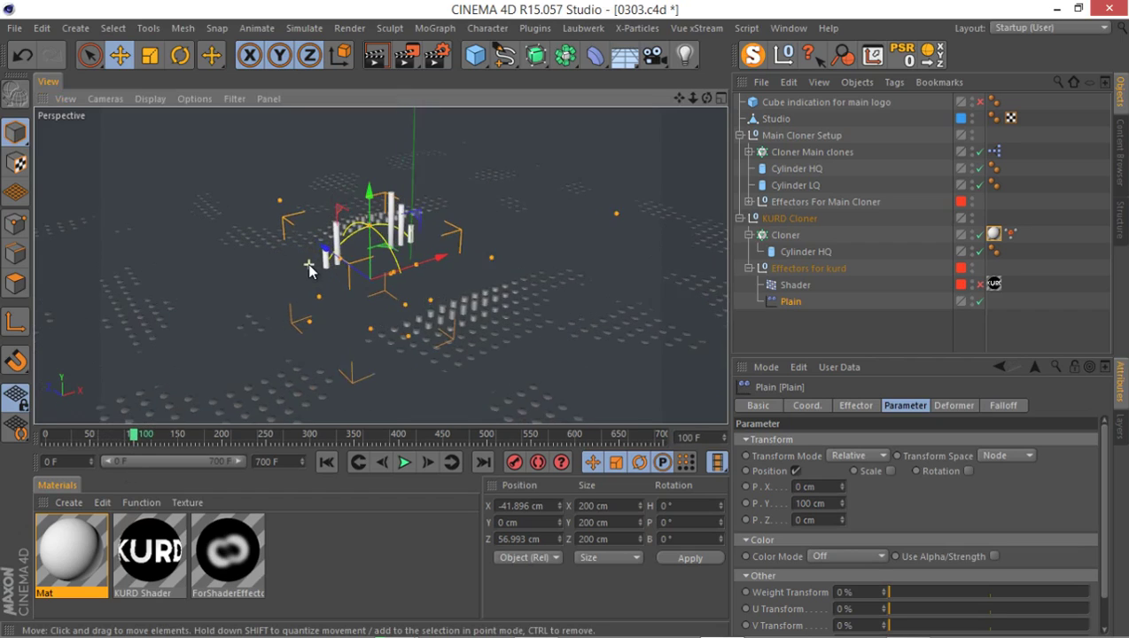
scroll(310, 270, up, 2)
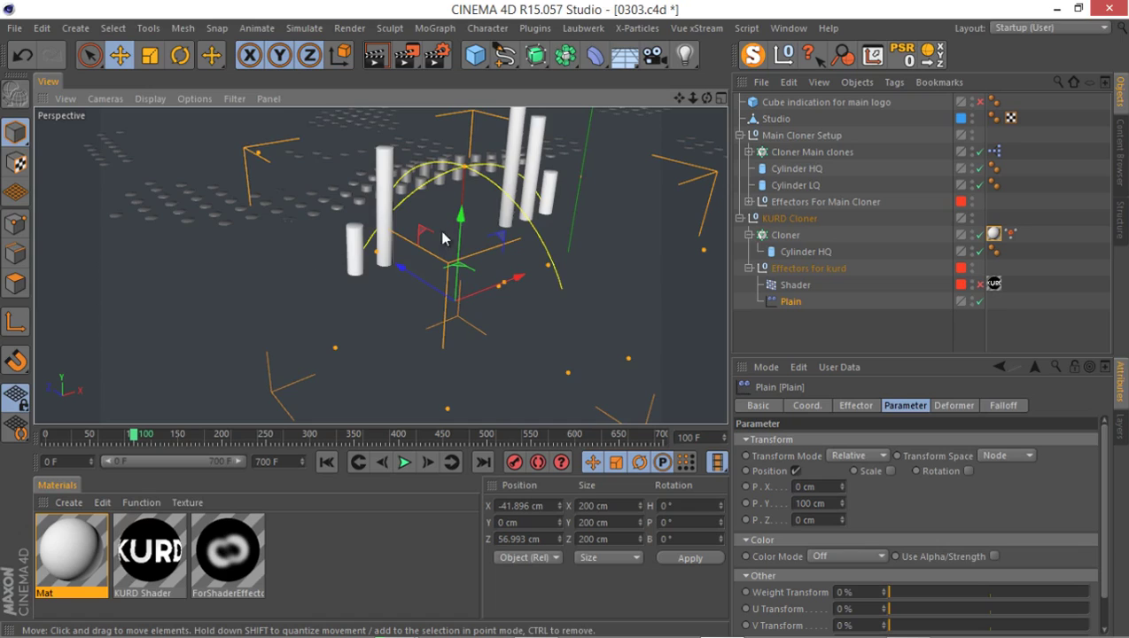
scroll(443, 237, down, 4)
scroll(417, 252, up, 3)
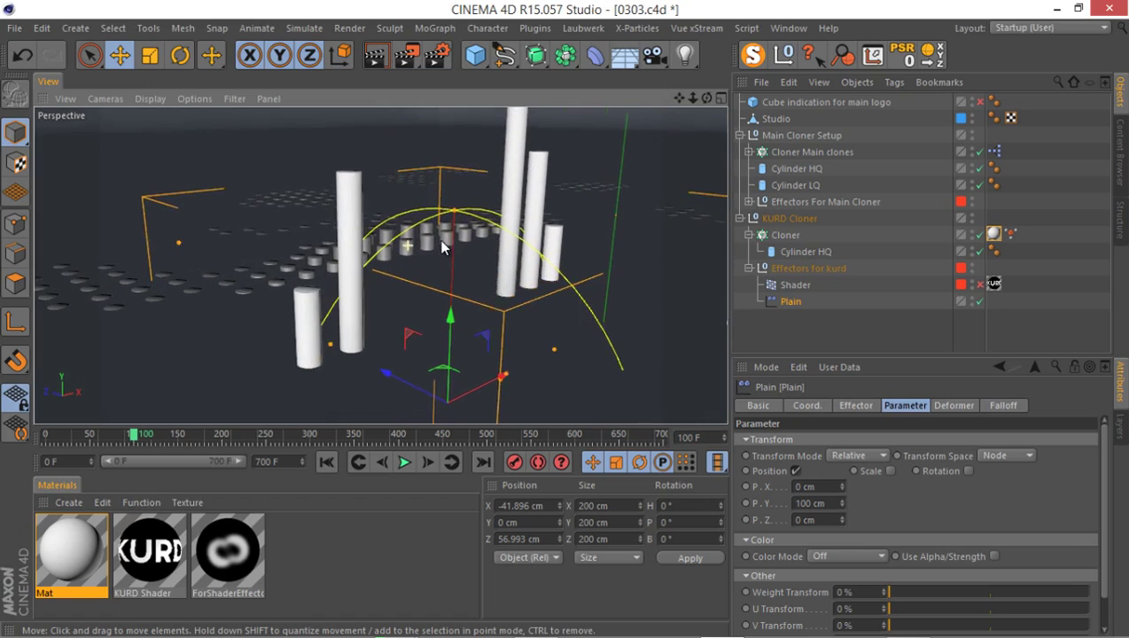
click(972, 127)
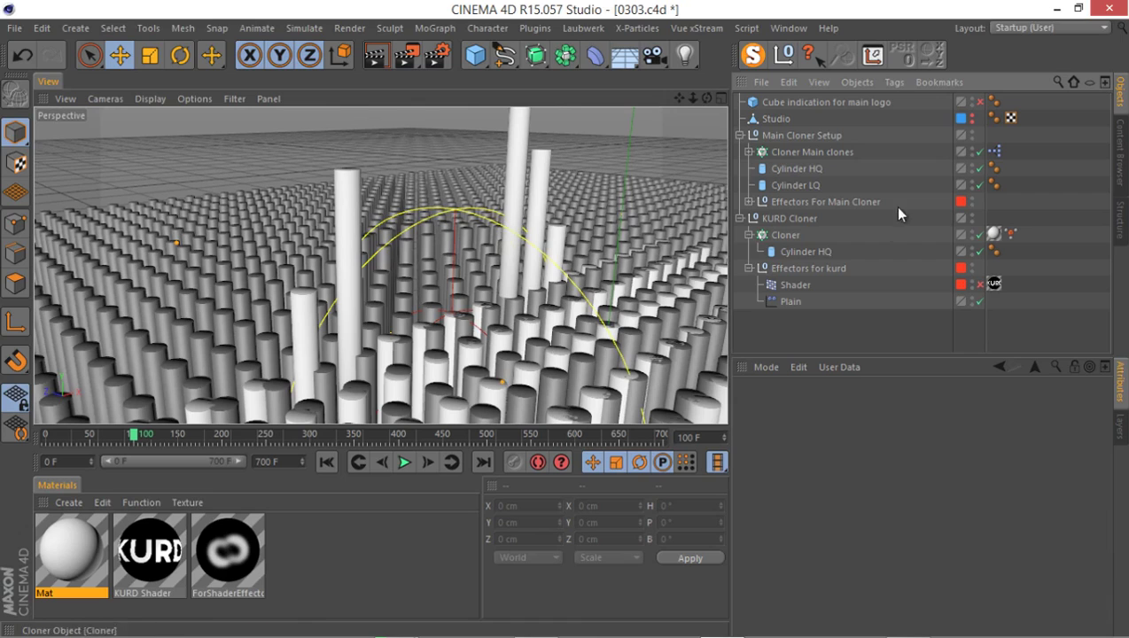
Disable the Cloner Main clones, collapse Main Cloner Setup, and change the viewport level of detail.
click(980, 151)
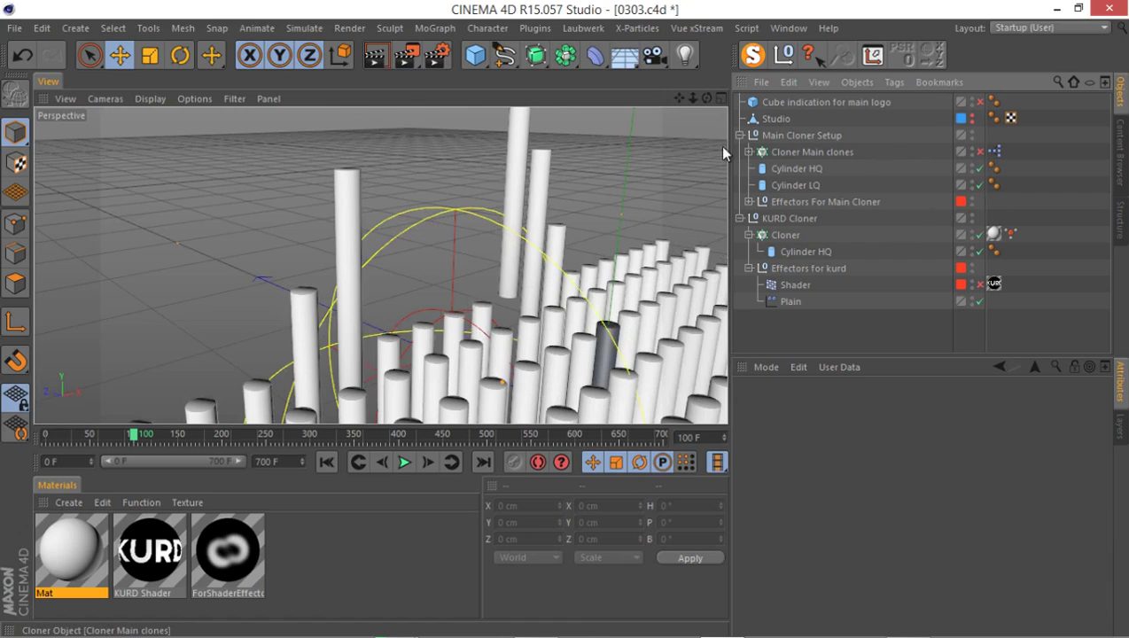
click(740, 135)
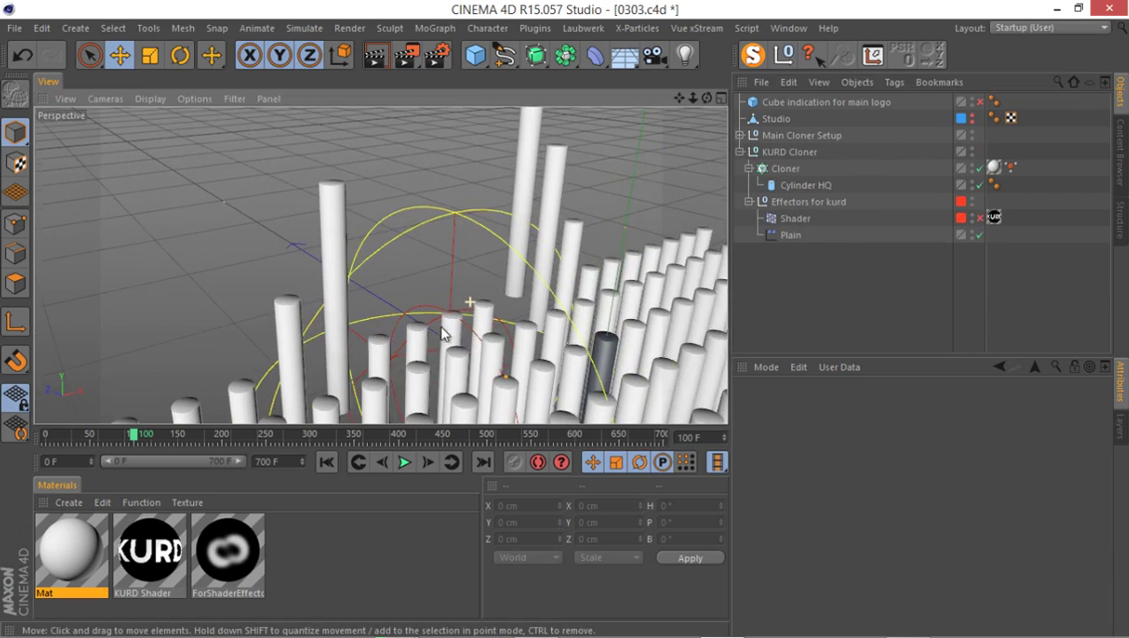
alt+drag(621, 222, 303, 145)
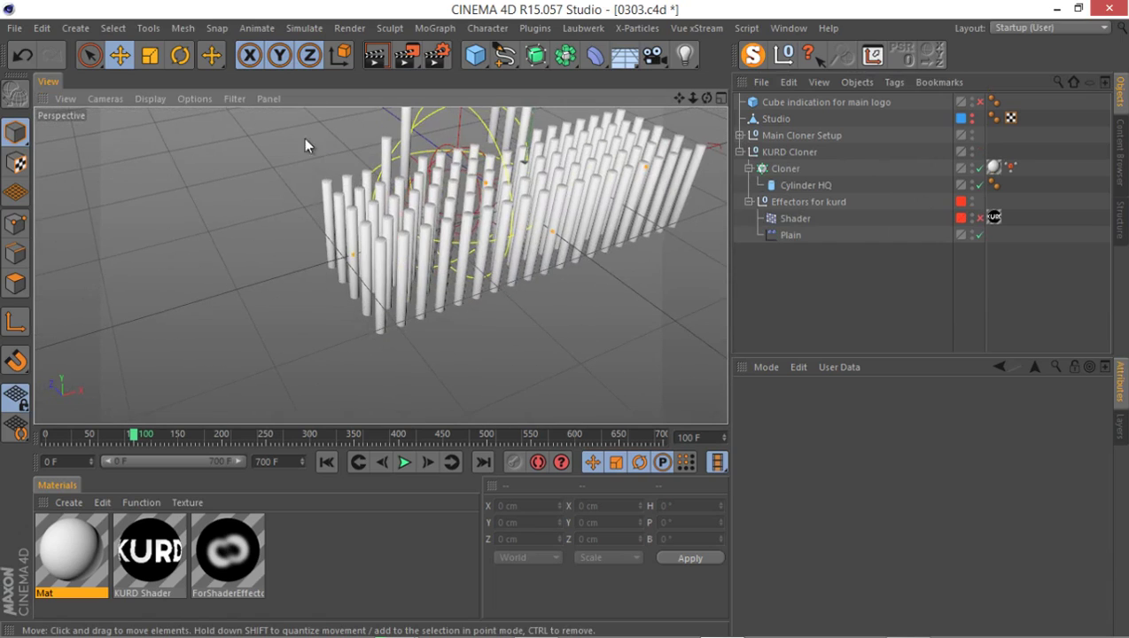
click(194, 98)
mouse_move(262, 121)
click(403, 146)
alt+drag(431, 186, 722, 174)
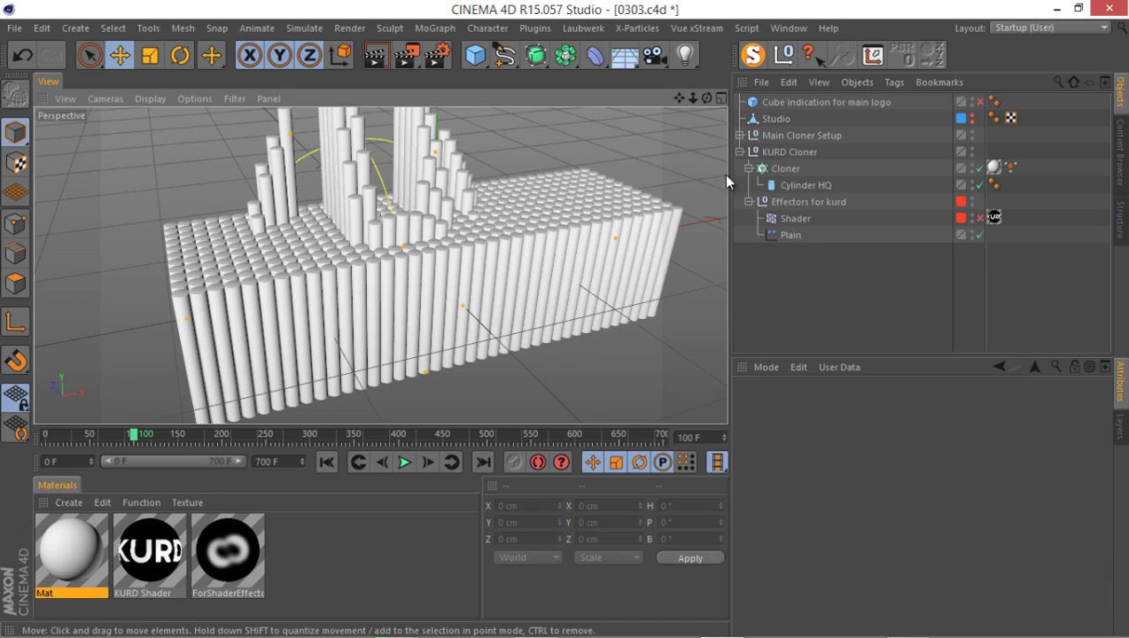
Rename the Plain effector to Plain 01.
click(803, 234)
double_click(809, 235)
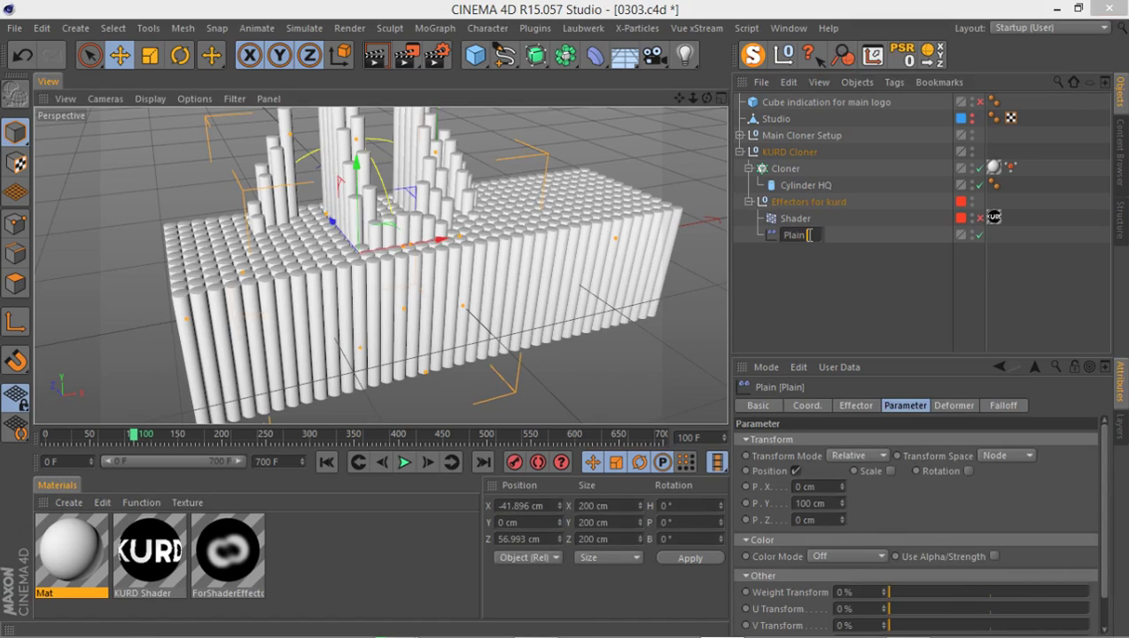
text(01)
key(Return)
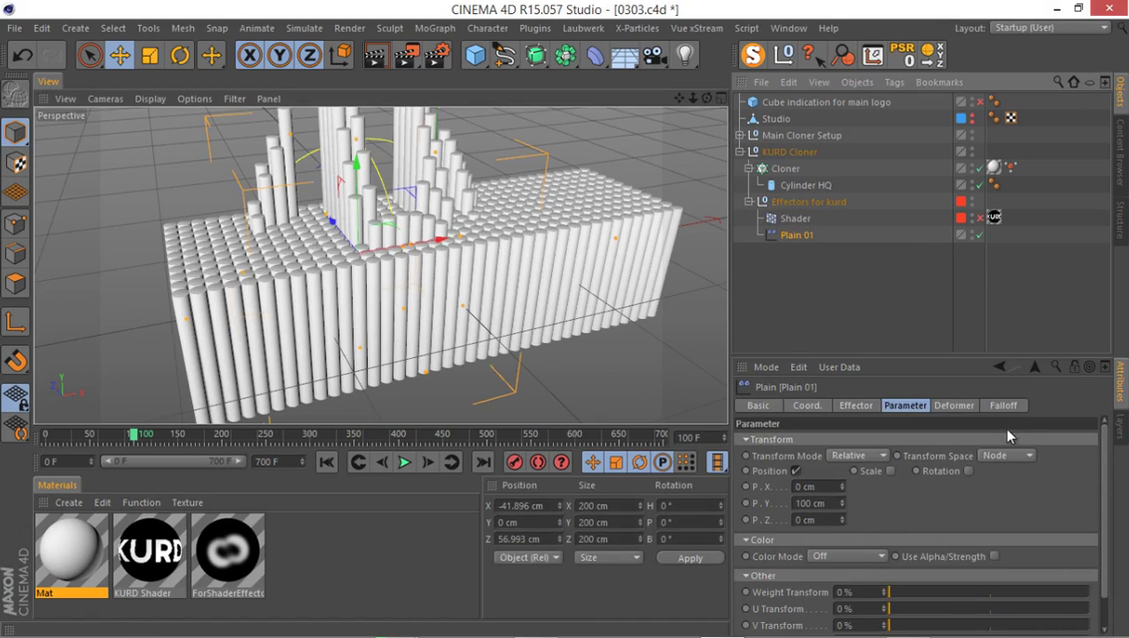
Shrink Plain 01's falloff sphere to 62 cm in X and move it along X.
click(1005, 406)
drag(936, 358, 947, 306)
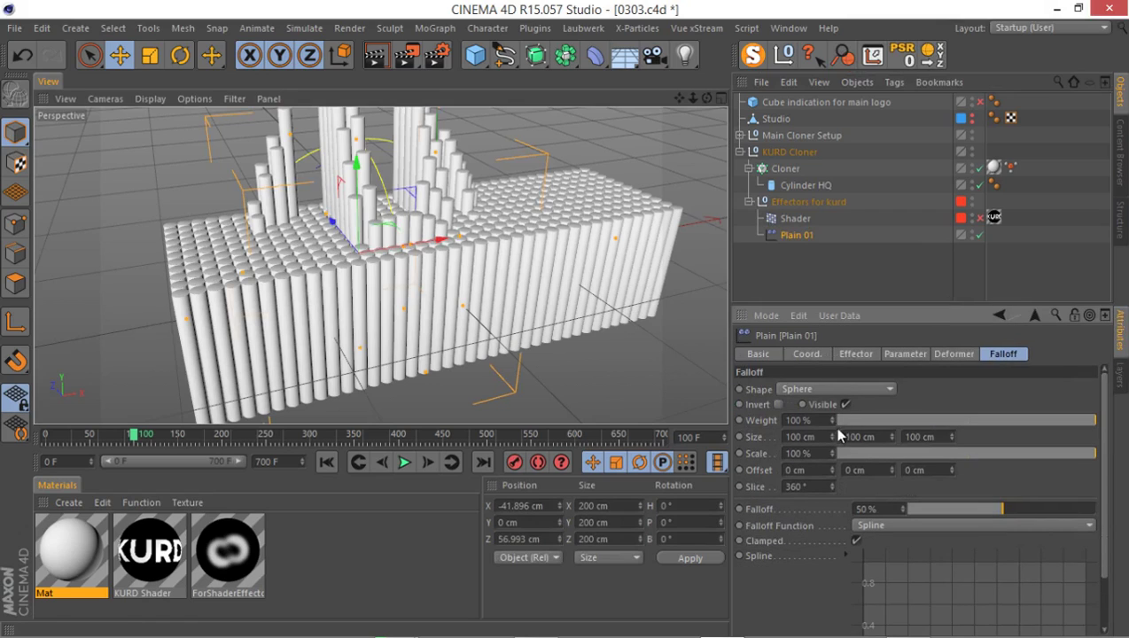
drag(830, 435, 826, 435)
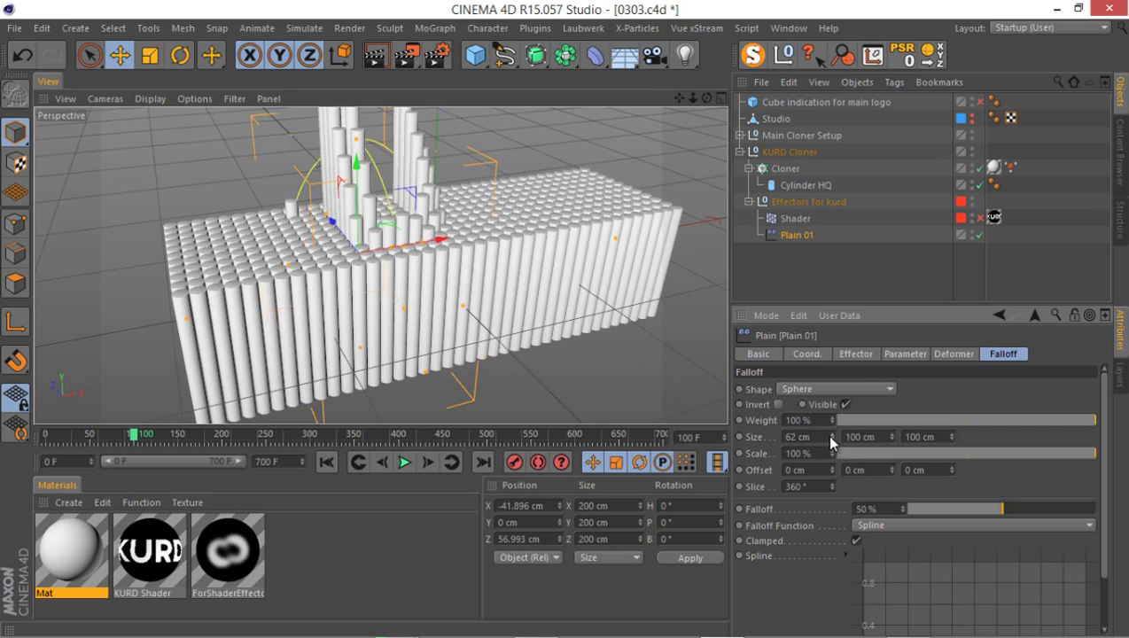
drag(452, 248, 259, 267)
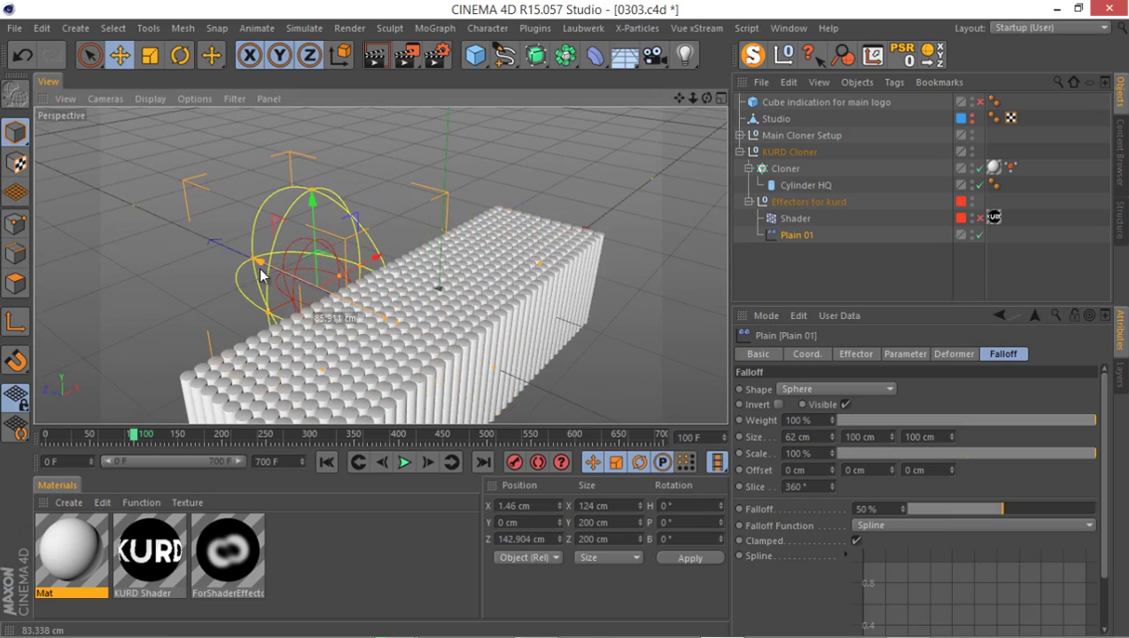
Keyframe Plain 01's position at different frames so it sweeps along Z, reaching Z -11.647 cm at frame 181.
click(798, 354)
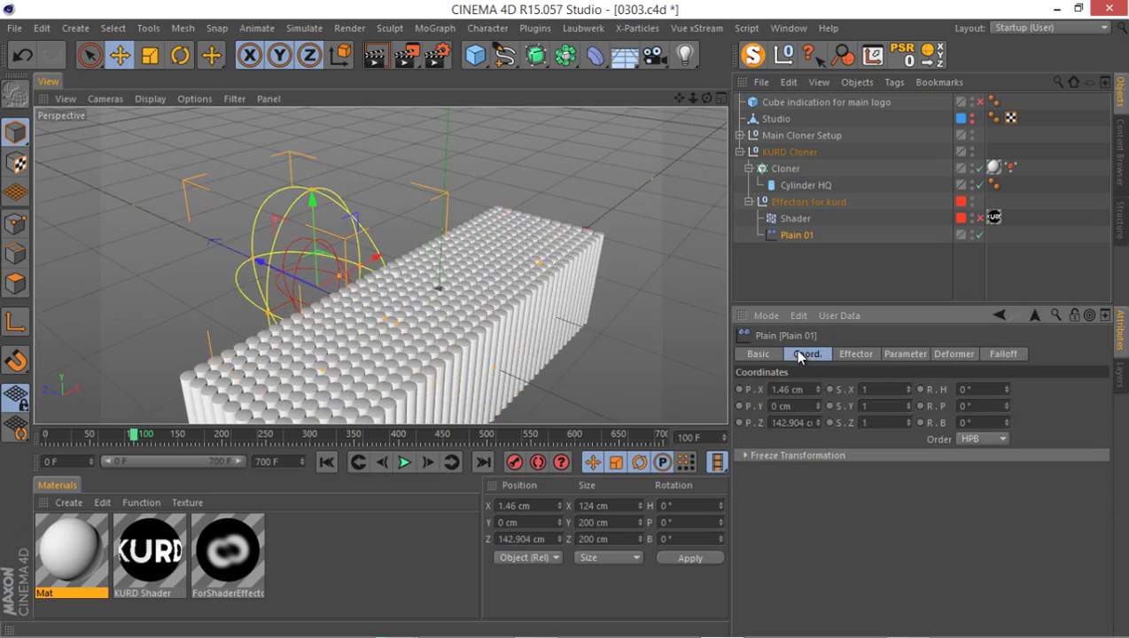
drag(738, 416, 743, 392)
drag(138, 441, 166, 445)
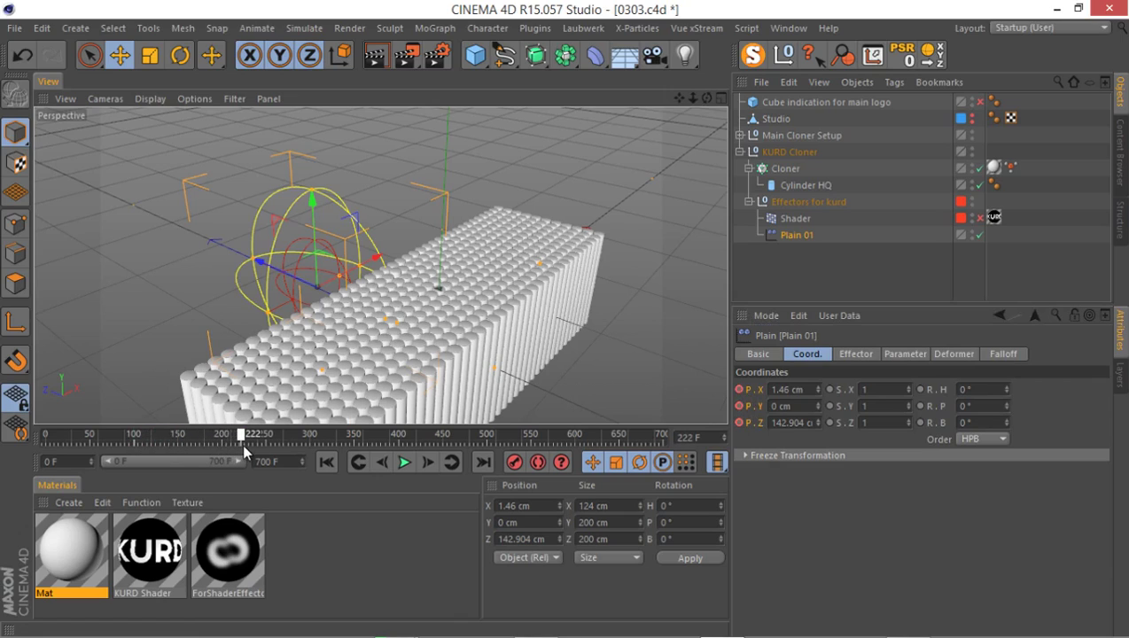
drag(248, 443, 257, 447)
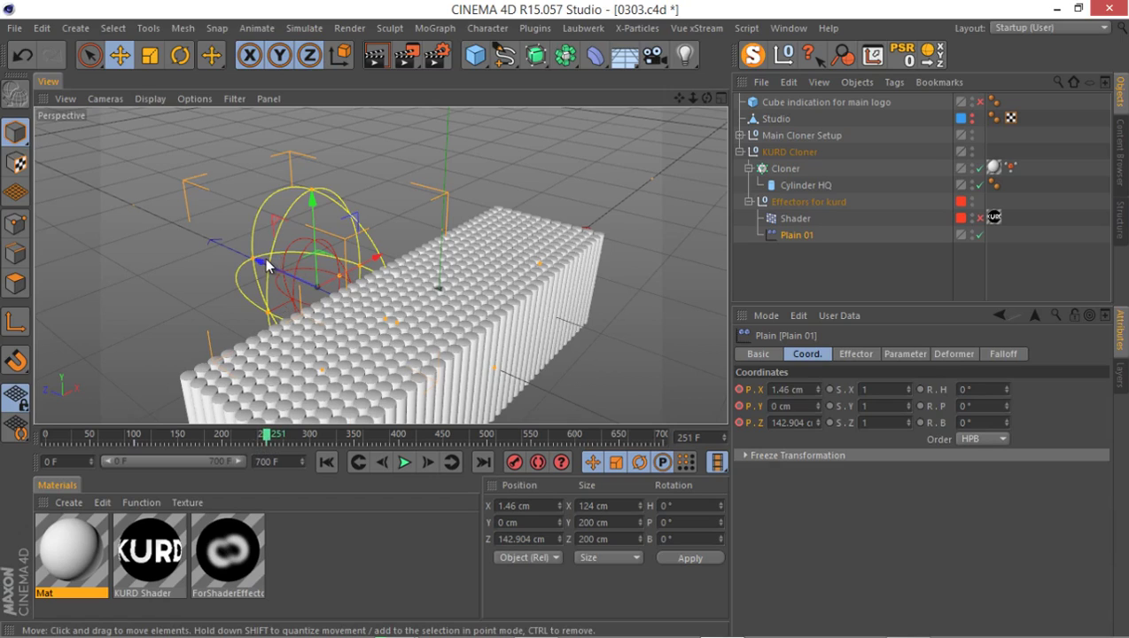
drag(265, 257, 526, 381)
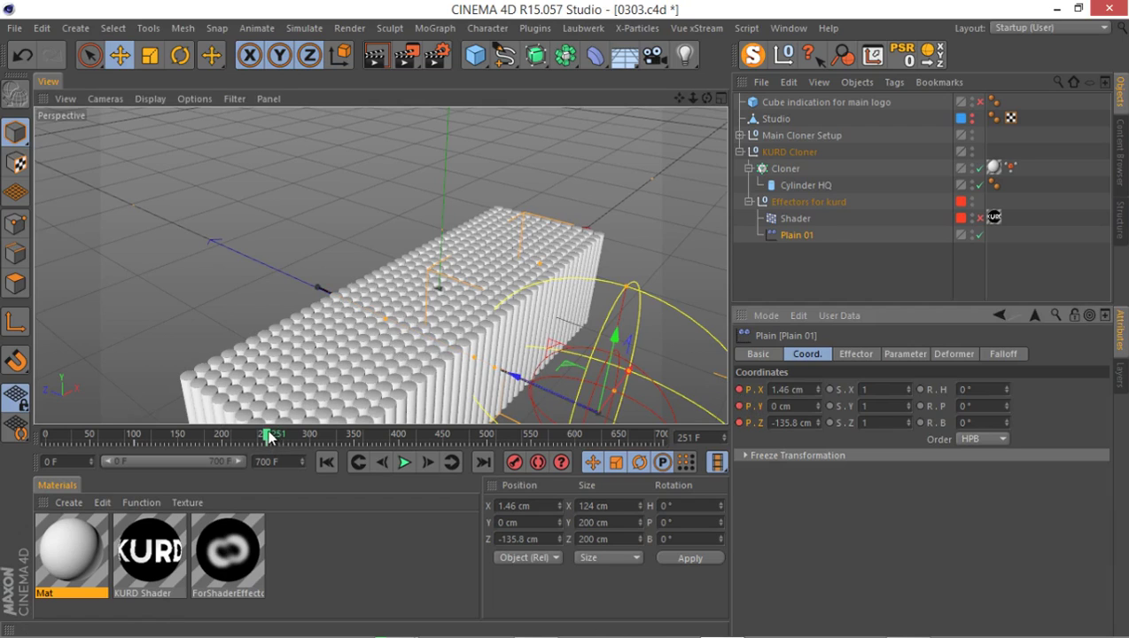
drag(269, 436, 205, 436)
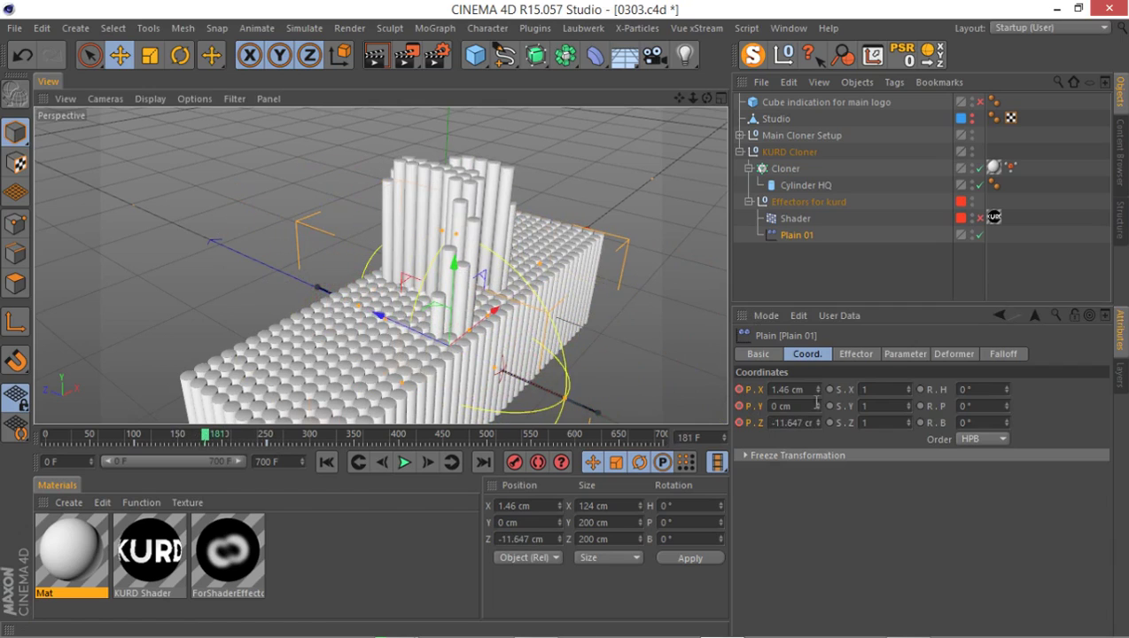
Set Plain 01's falloff to 94% and its P.Y lift to 83 cm.
click(887, 356)
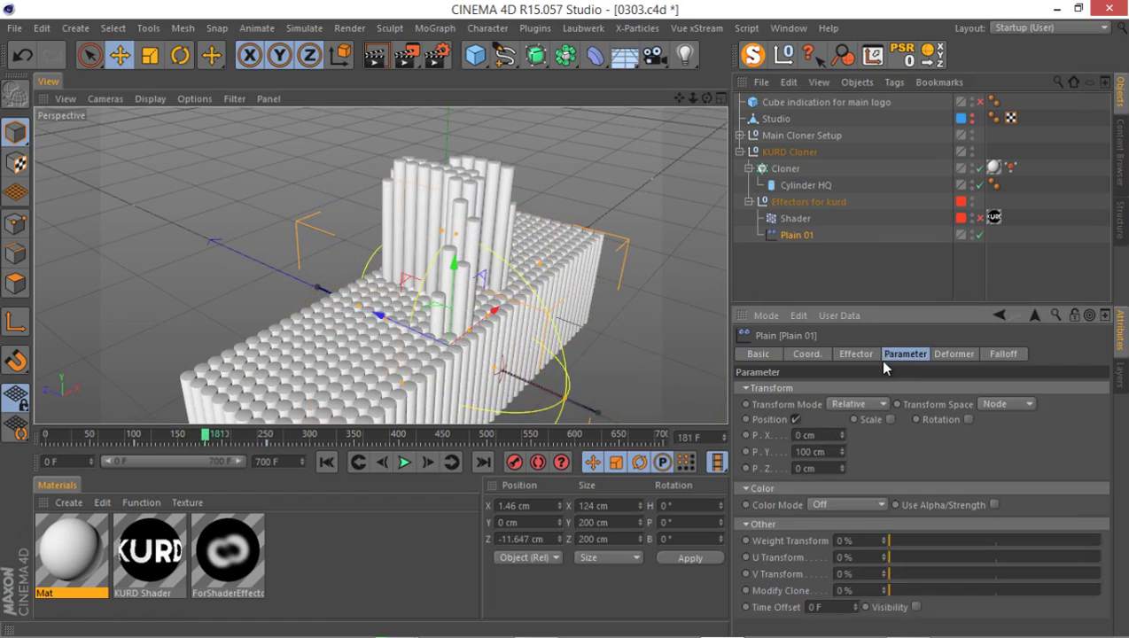
drag(841, 454, 843, 453)
click(1000, 354)
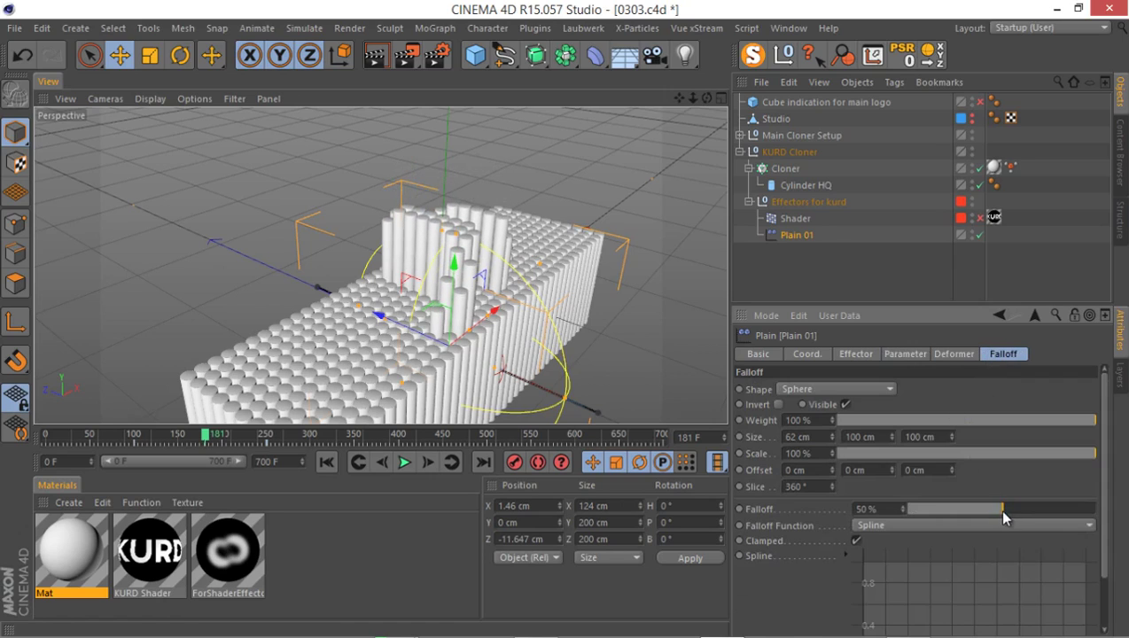
drag(1002, 510, 1105, 513)
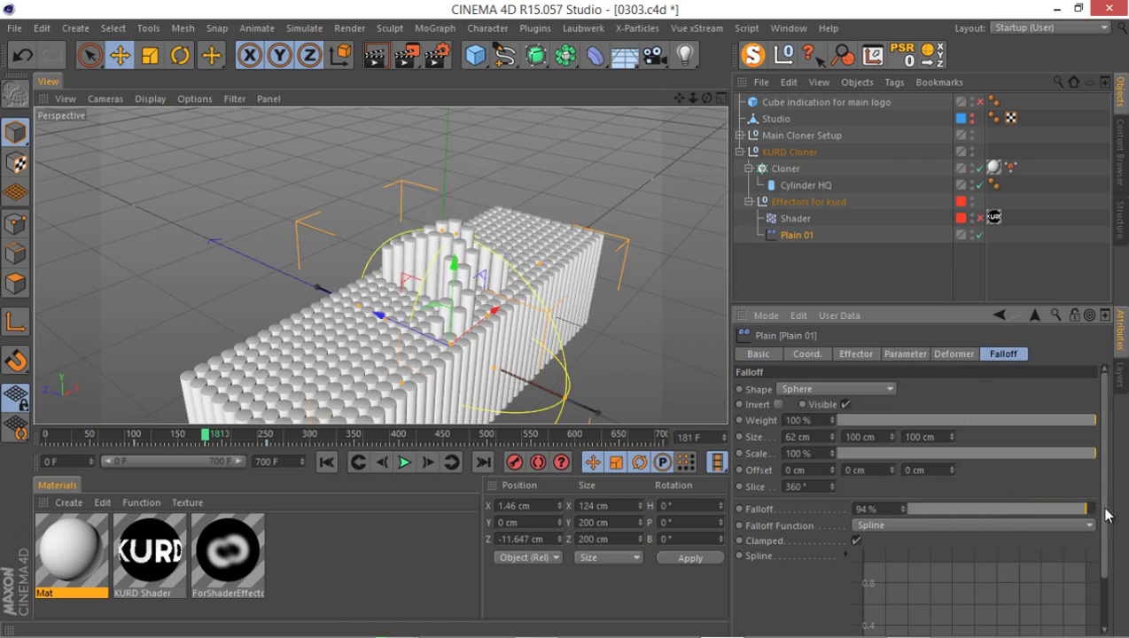
click(905, 354)
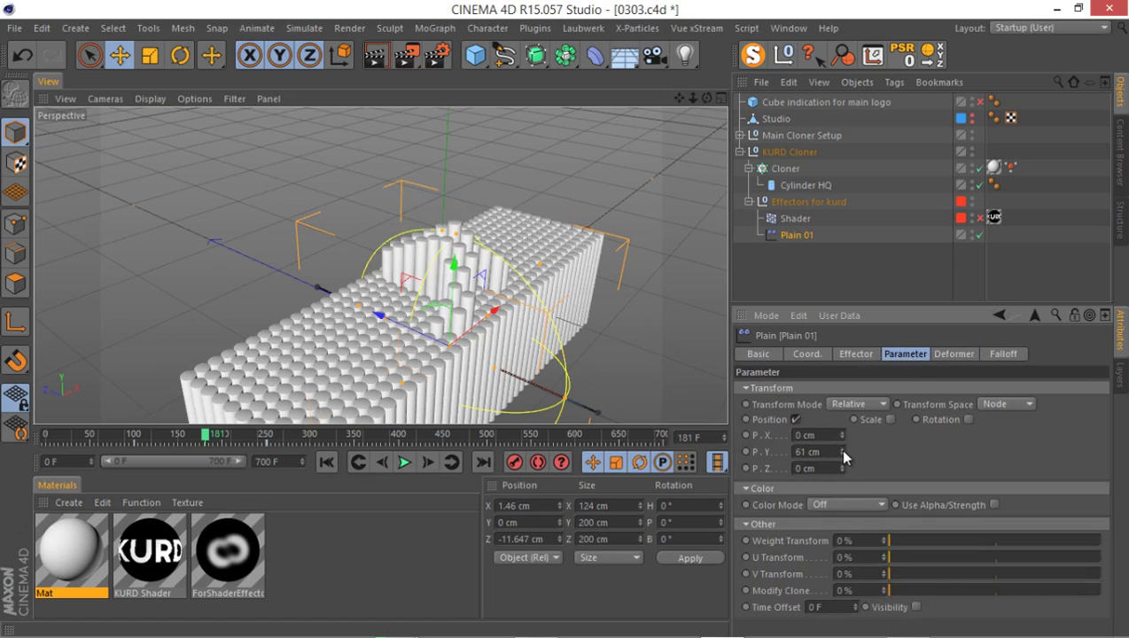
drag(839, 448, 840, 443)
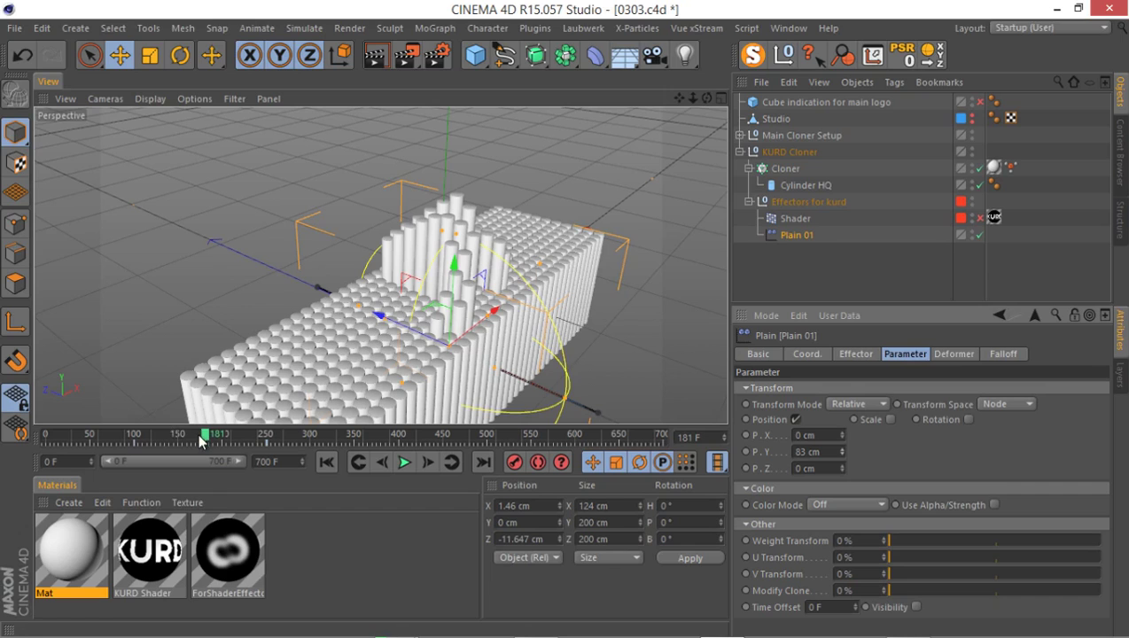
Scrub the timeline and orbit to review the taller cylinder wave around frame 179.
mouse_move(201, 440)
mouse_down()
mouse_move(155, 440)
mouse_move(225, 438)
mouse_move(171, 415)
mouse_move(202, 418)
mouse_up()
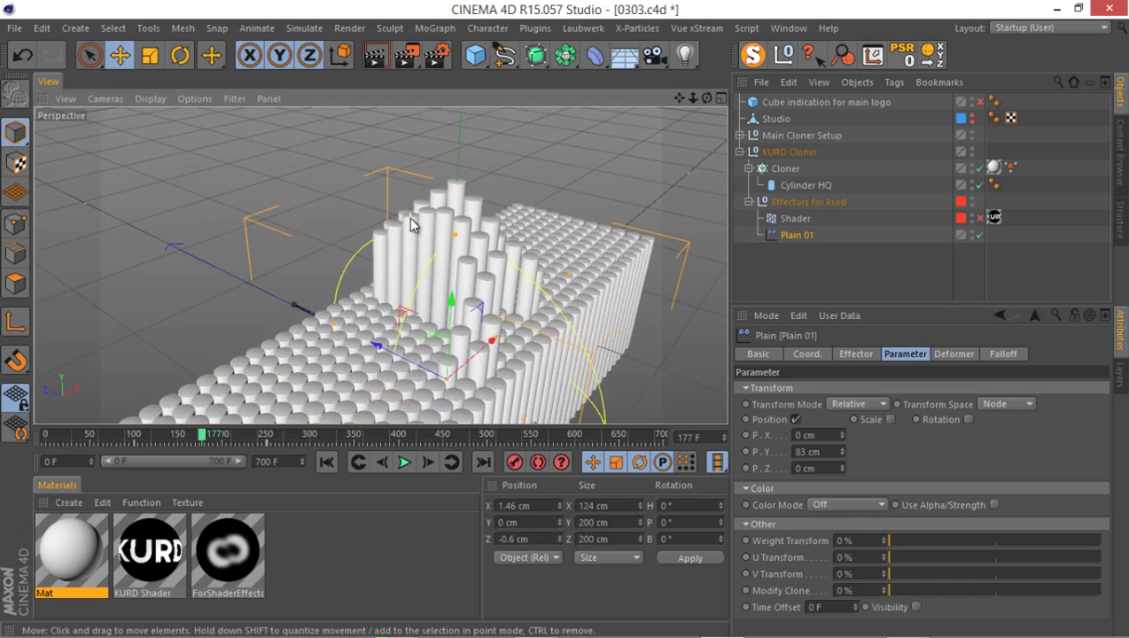
alt+drag(410, 223, 454, 244)
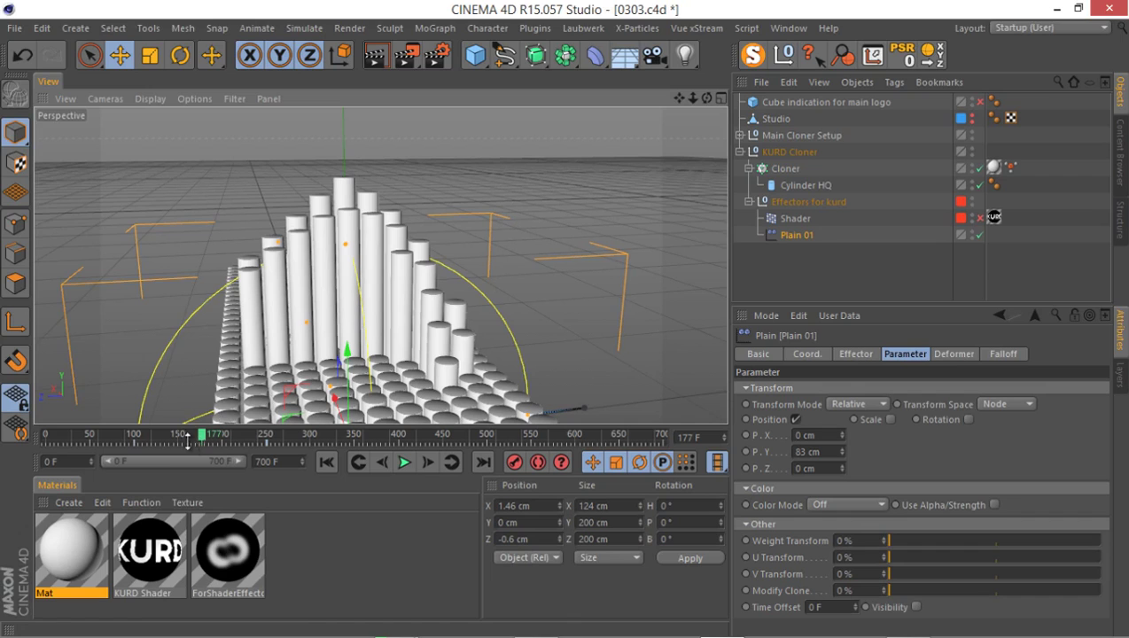
mouse_move(196, 438)
mouse_down()
mouse_move(142, 436)
mouse_move(232, 435)
mouse_move(152, 440)
mouse_move(229, 451)
mouse_move(179, 455)
mouse_move(227, 454)
mouse_move(203, 454)
mouse_up()
alt+drag(266, 337, 220, 374)
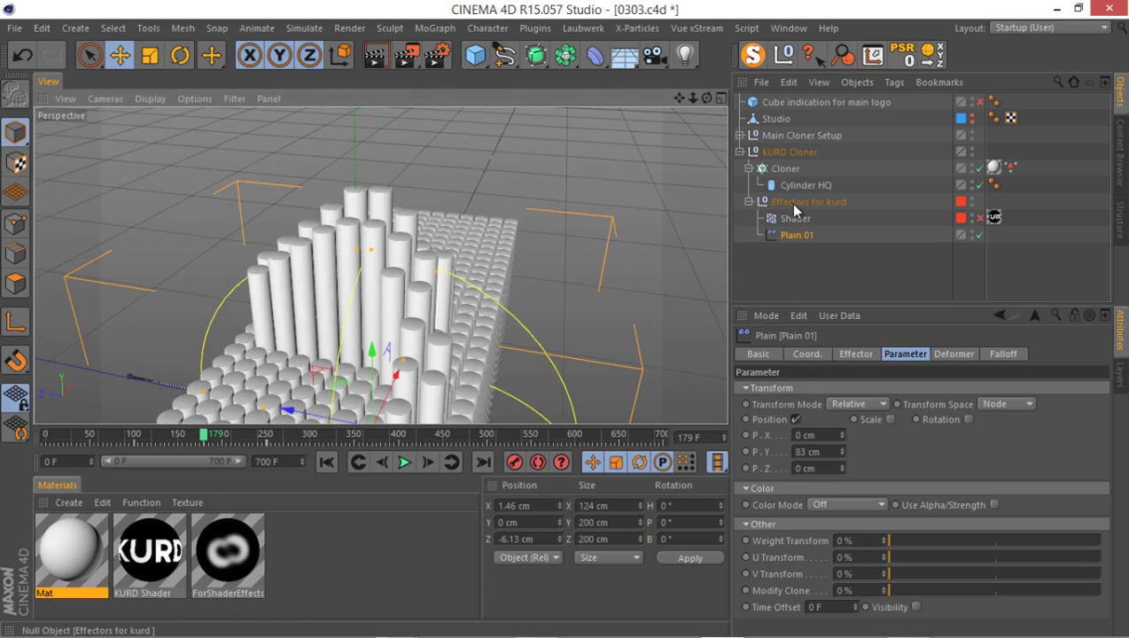
Add a Random effector and place it in the Effectors for kurd group.
click(443, 28)
mouse_move(470, 53)
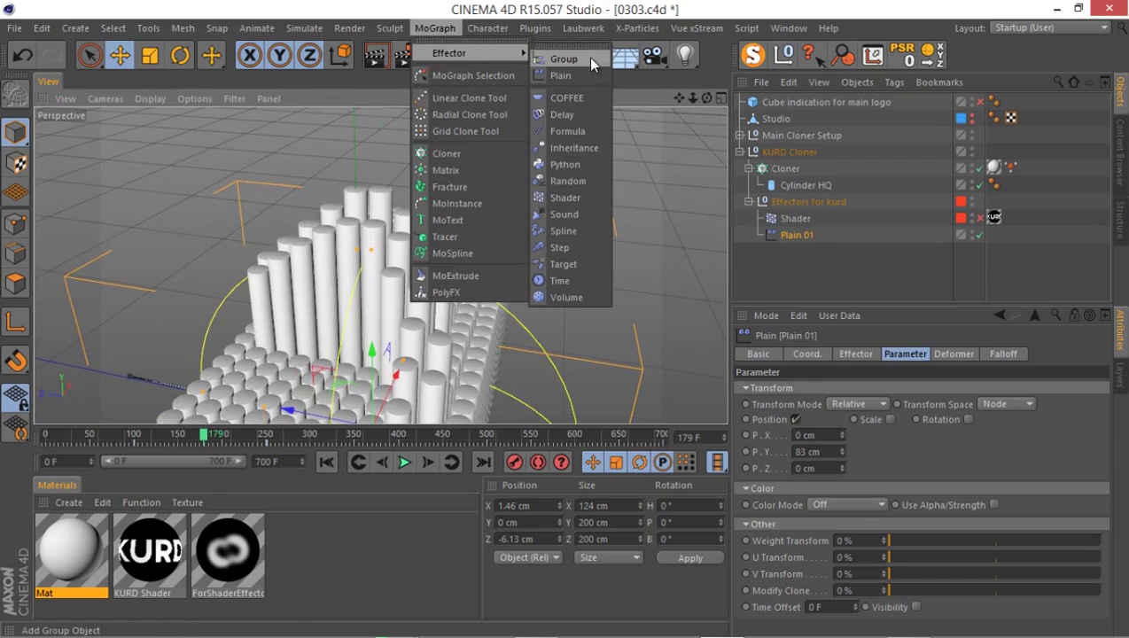
click(590, 179)
drag(777, 99, 783, 226)
Add Random to the Cloner's Effectors list between Shader and Plain 01.
click(760, 164)
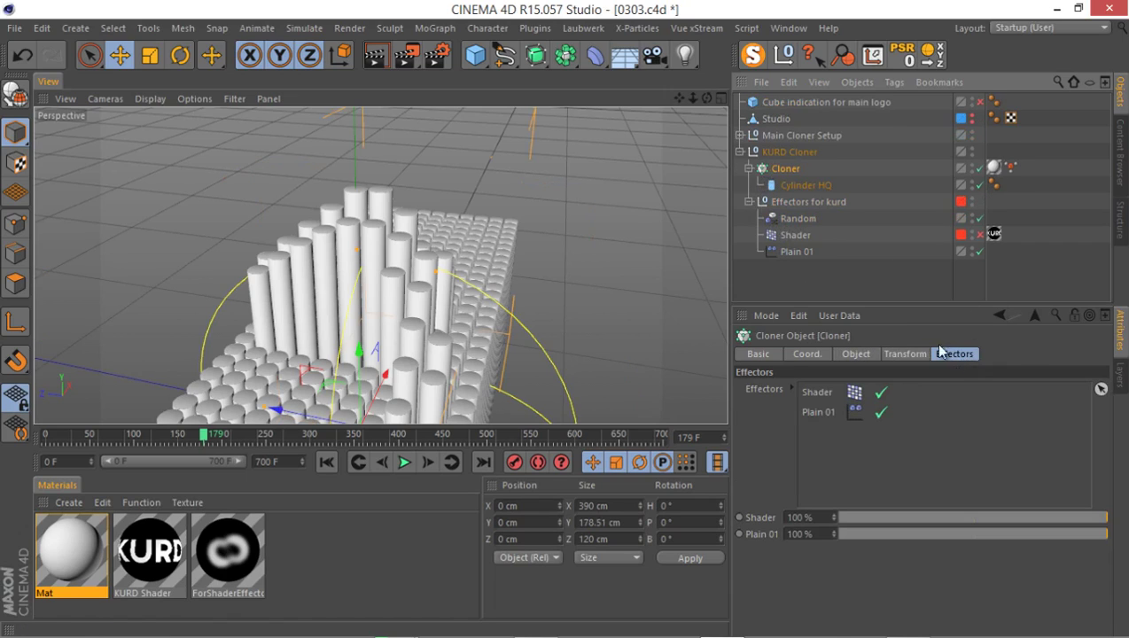
drag(794, 218, 858, 353)
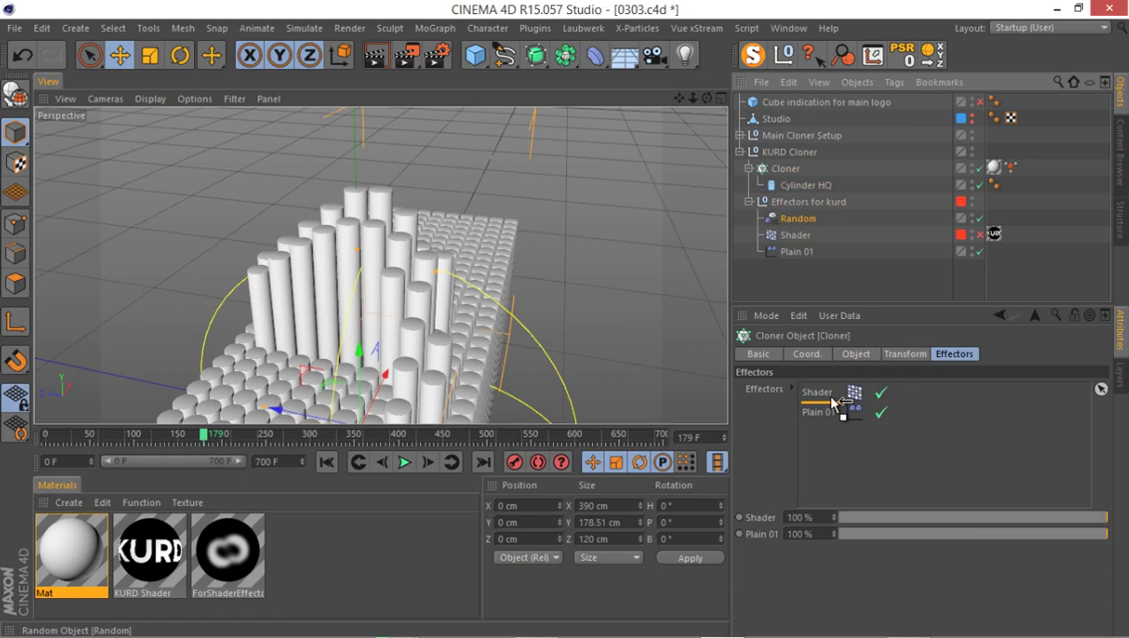
drag(833, 403, 834, 404)
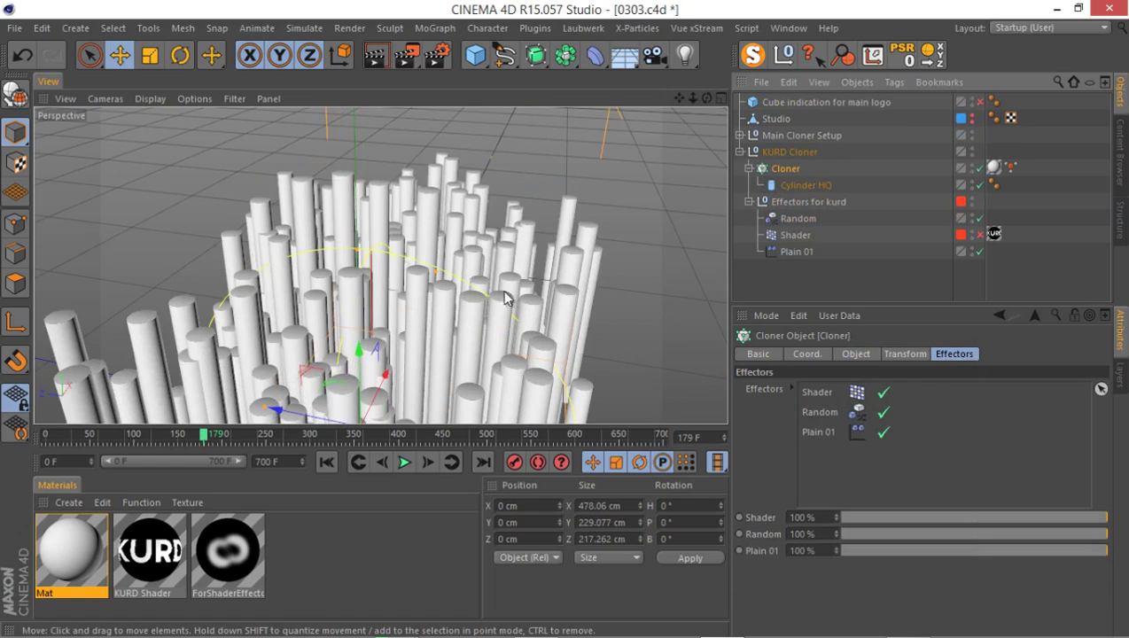
click(797, 218)
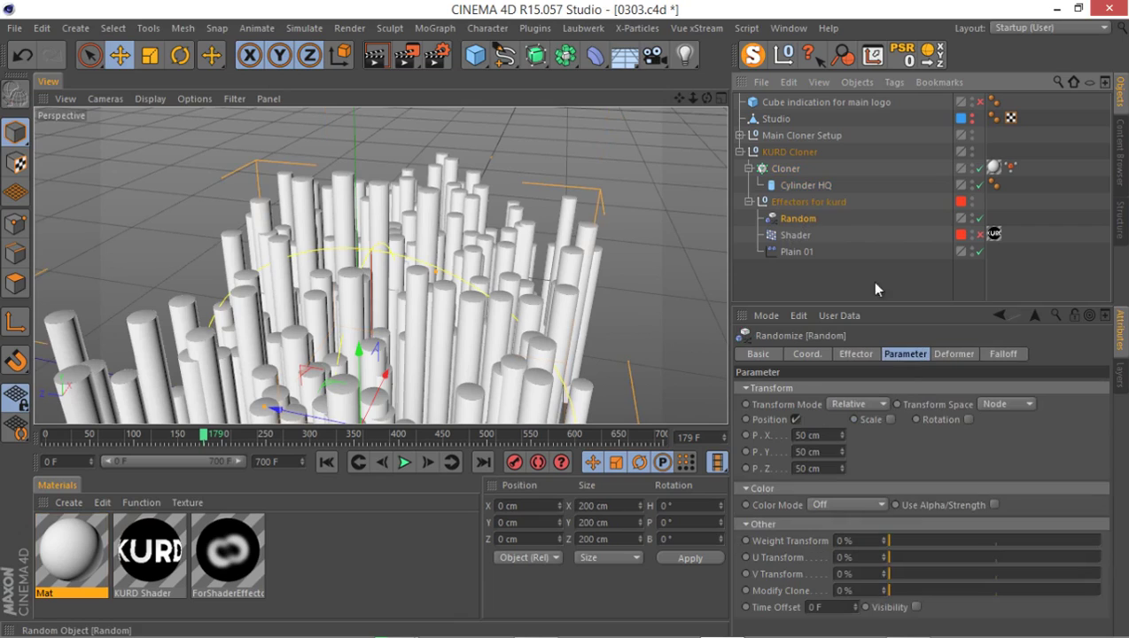
Turn off Random's Position randomization and set its Weight Transform to about 11%.
click(795, 419)
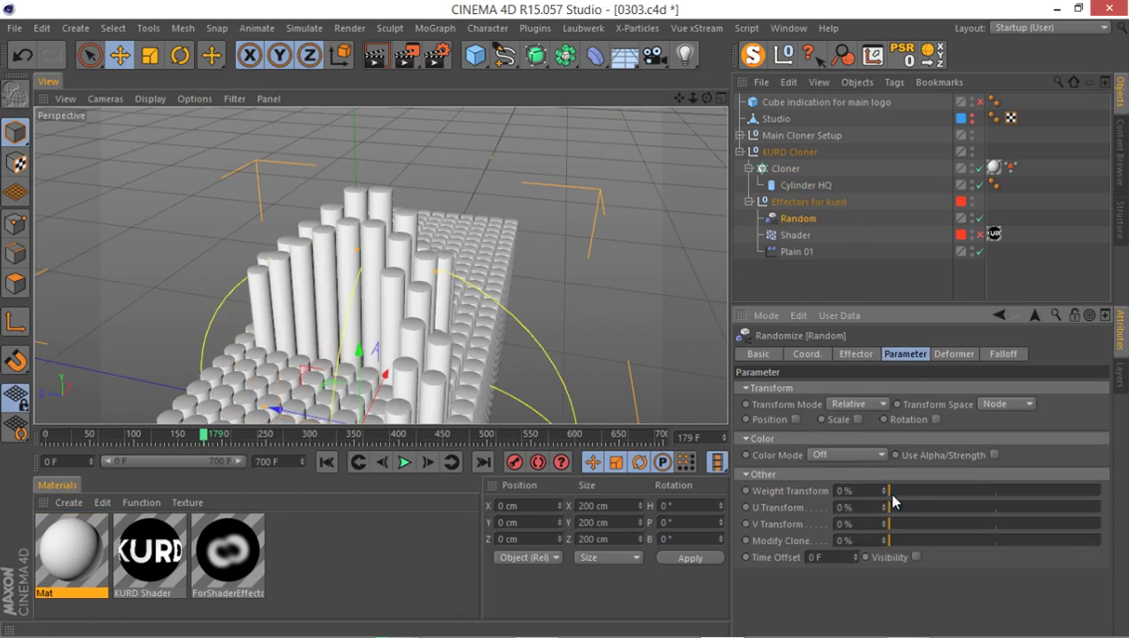
drag(893, 494, 912, 506)
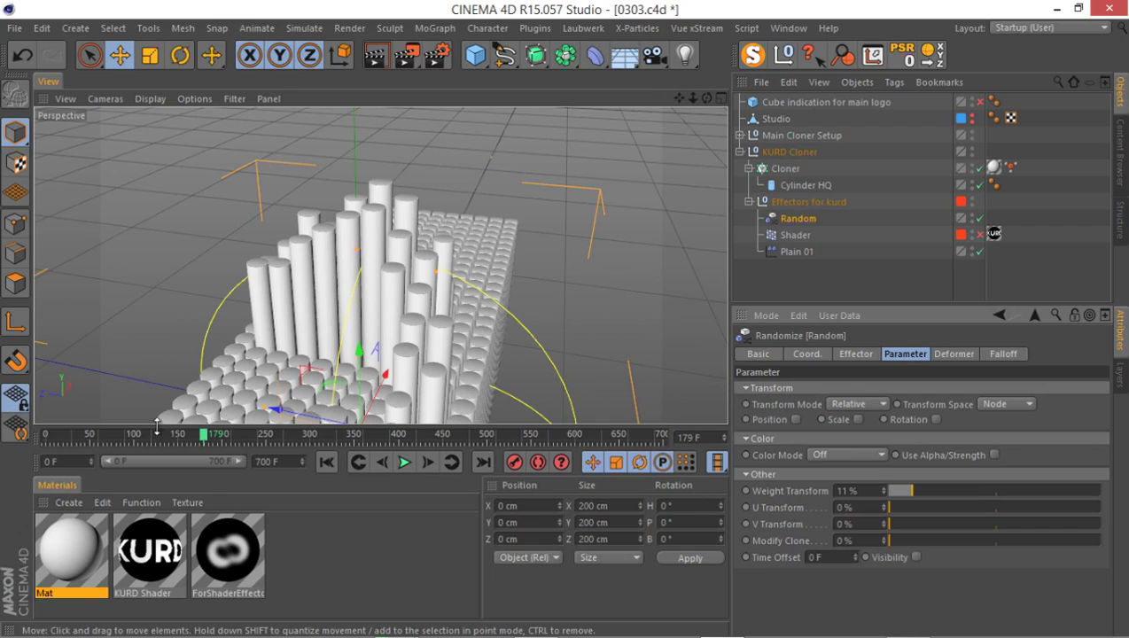
drag(203, 436, 142, 442)
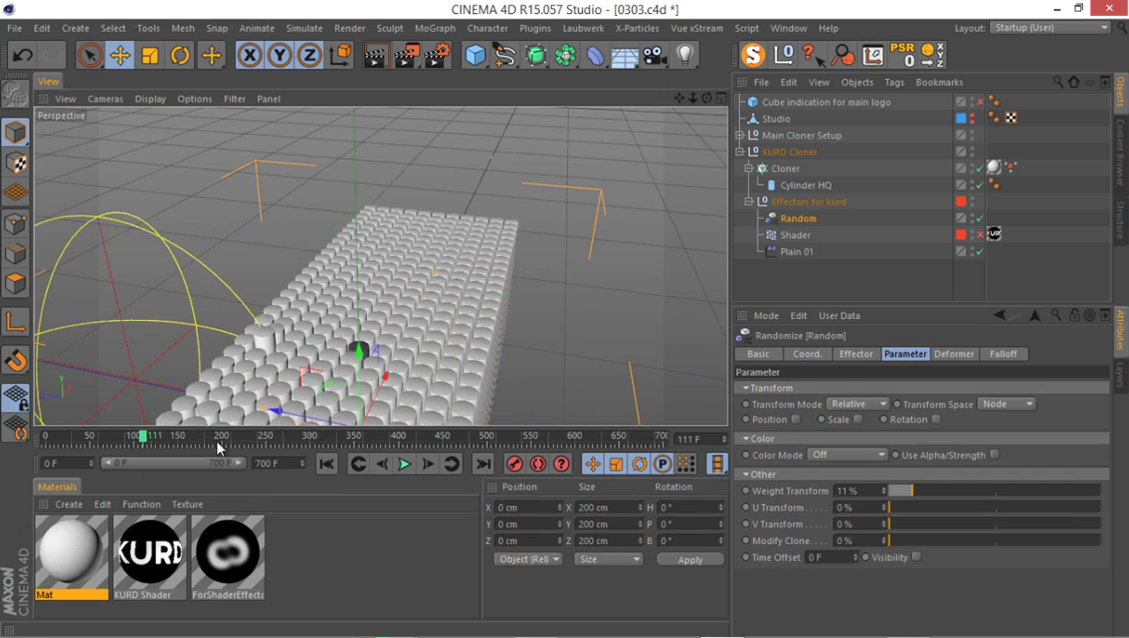
Play back the animation and orbit to check the uneven cylinder heights.
click(403, 464)
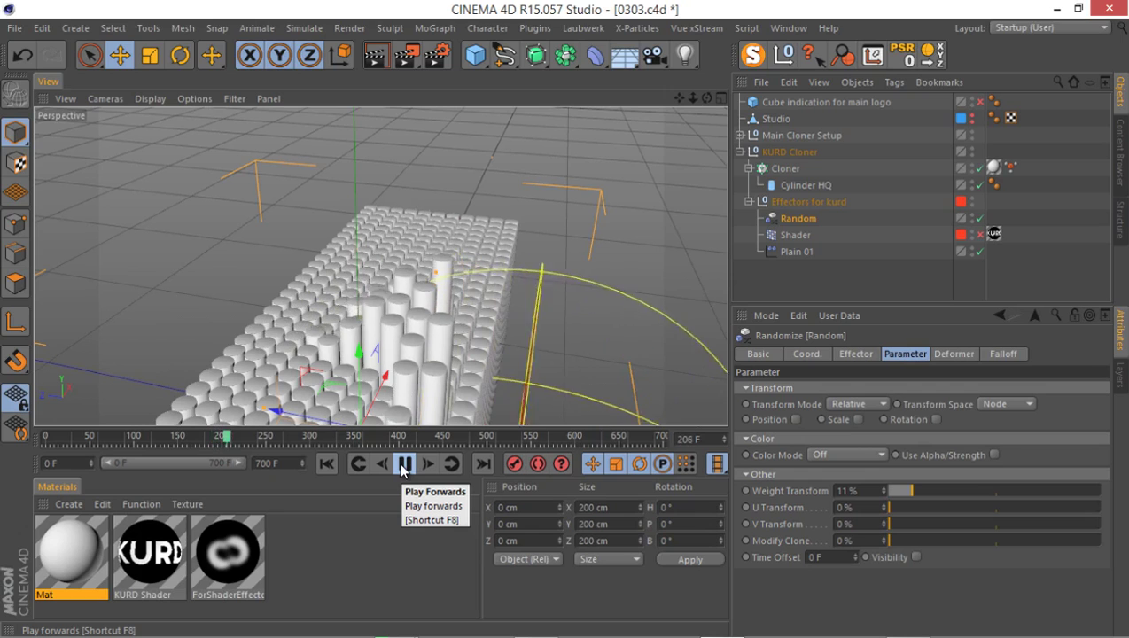
click(403, 464)
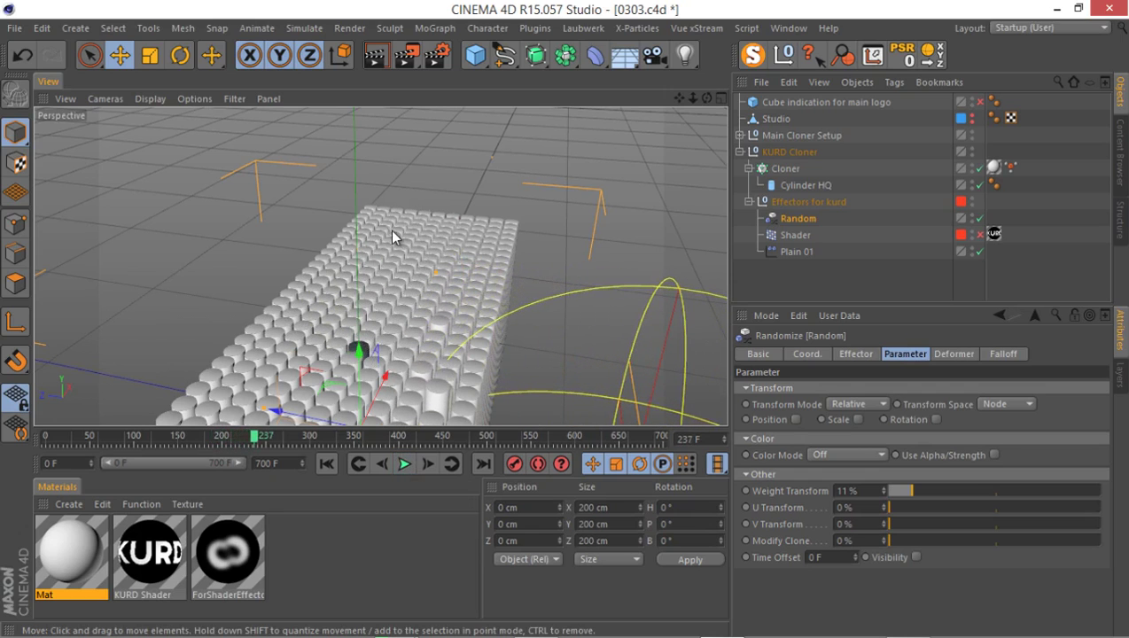
alt+drag(395, 232, 445, 190)
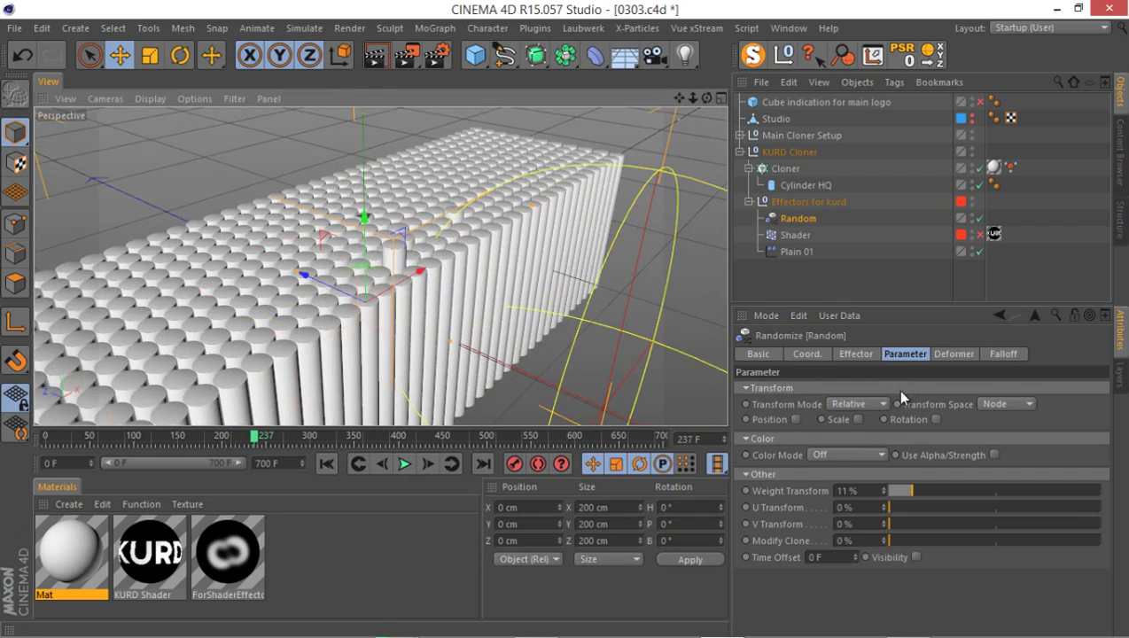
click(788, 170)
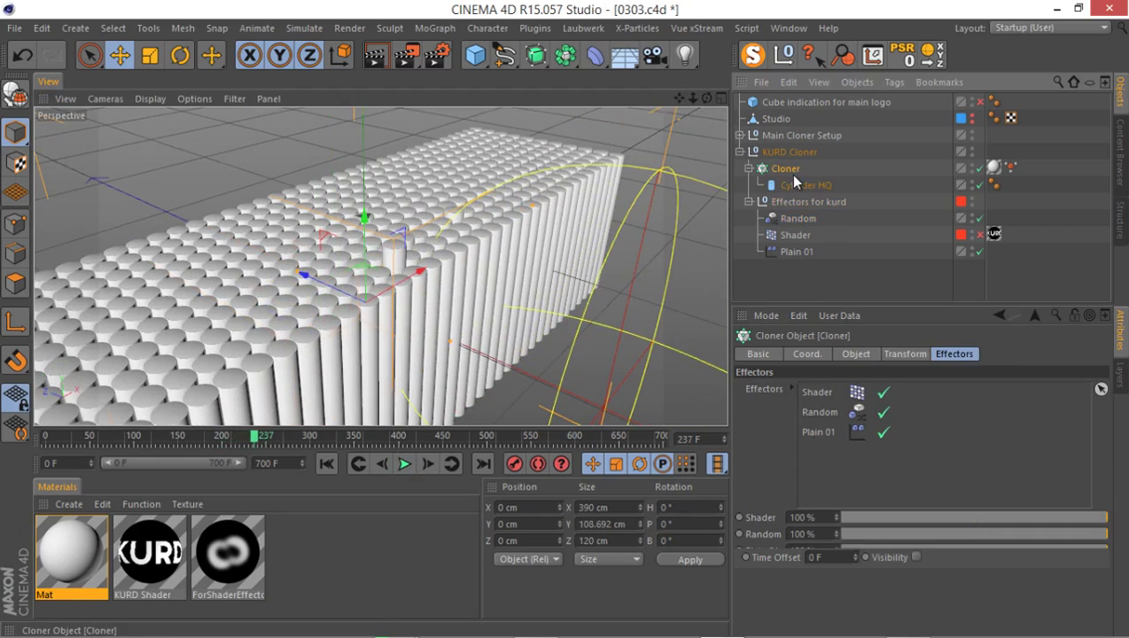
Set the Cloner's Transform Display to Weight and scrub back to frame 162.
click(895, 355)
click(873, 389)
click(852, 419)
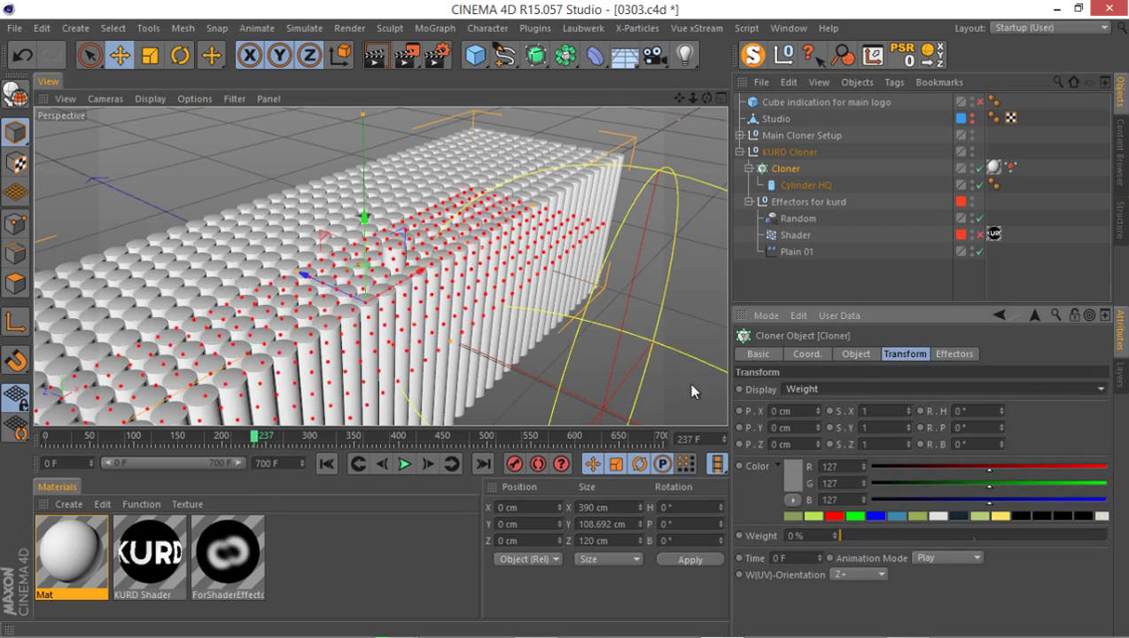
drag(257, 437, 188, 438)
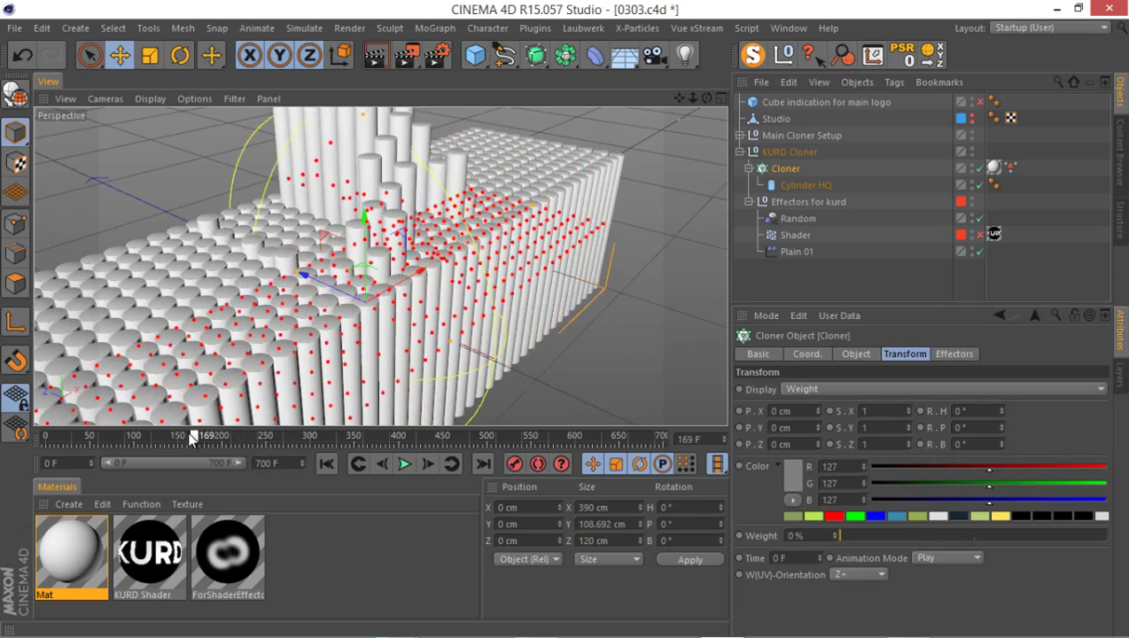
mouse_move(354, 337)
alt+mouse_down()
mouse_move(390, 346)
mouse_move(428, 251)
mouse_move(378, 215)
mouse_move(419, 193)
mouse_move(457, 282)
alt+mouse_up()
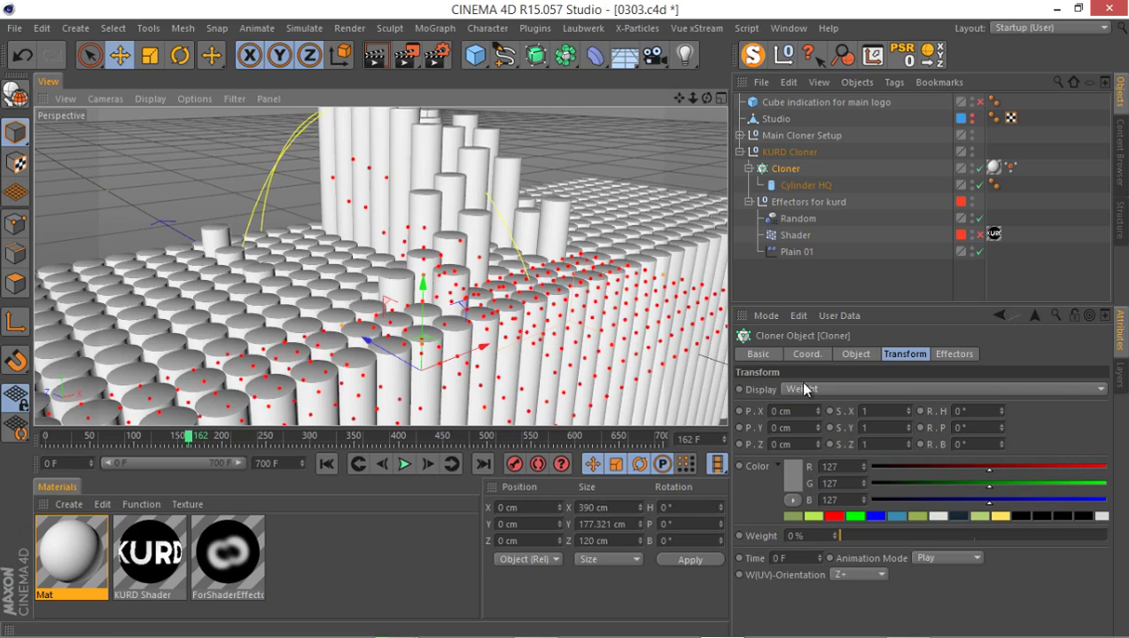
Raise the Random effector's Weight Transform to 46%.
click(798, 219)
click(962, 231)
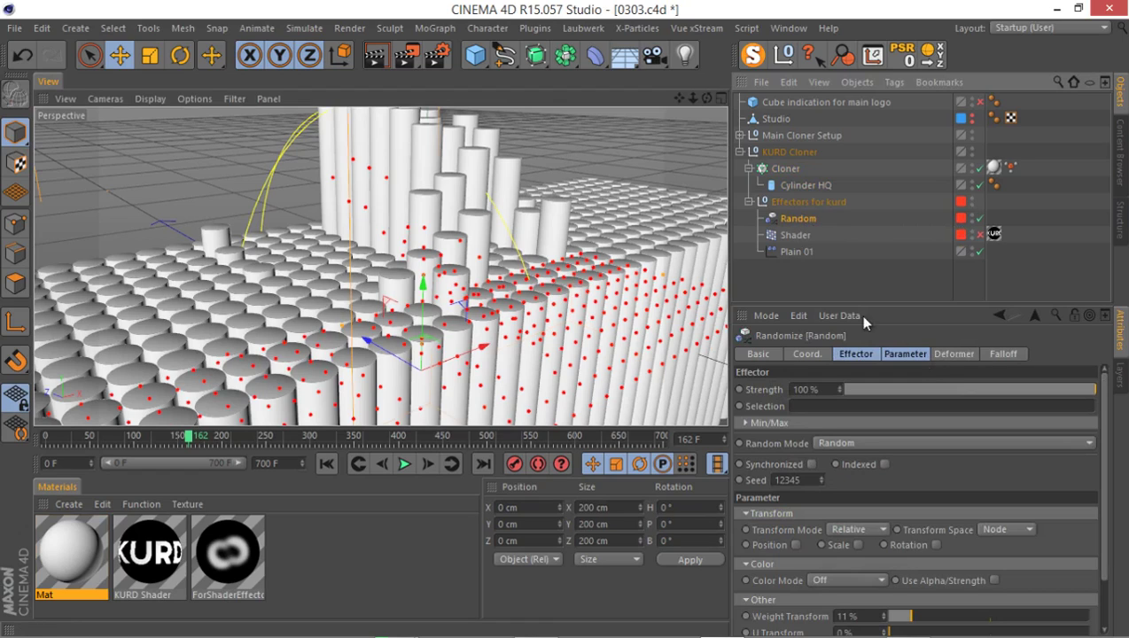
click(906, 354)
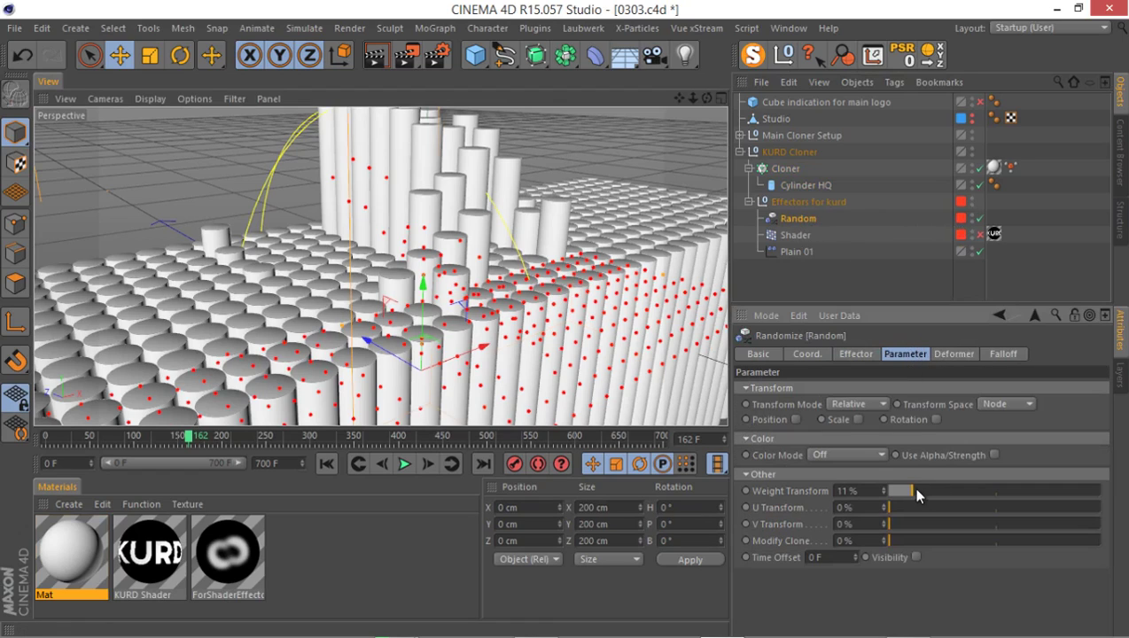
drag(917, 490, 987, 493)
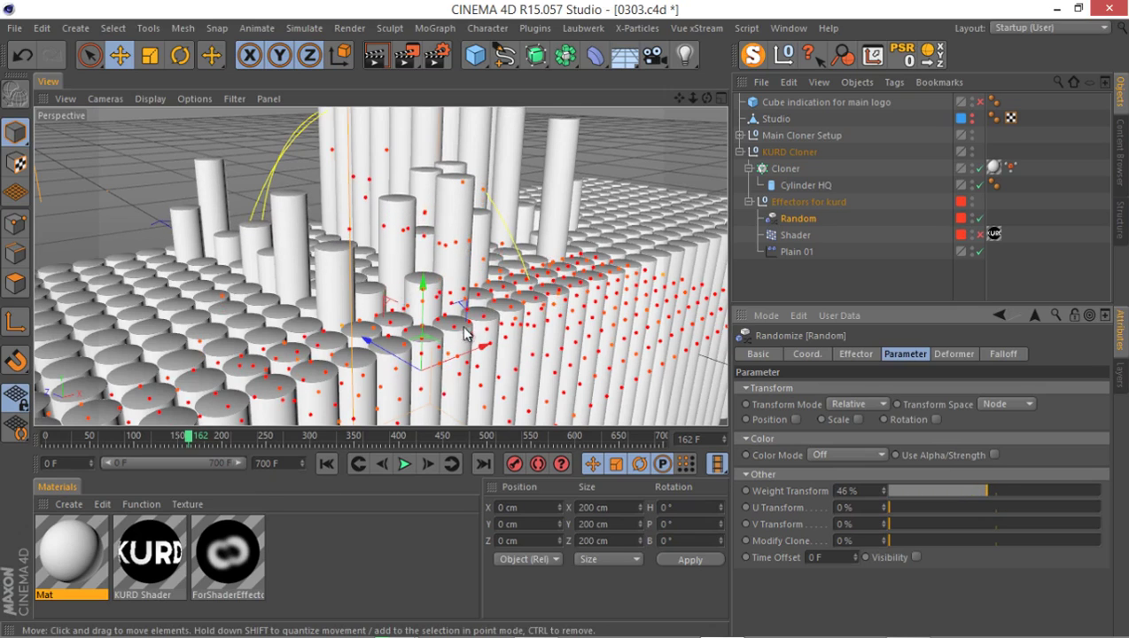
scroll(447, 216, up, 3)
scroll(447, 215, up, 5)
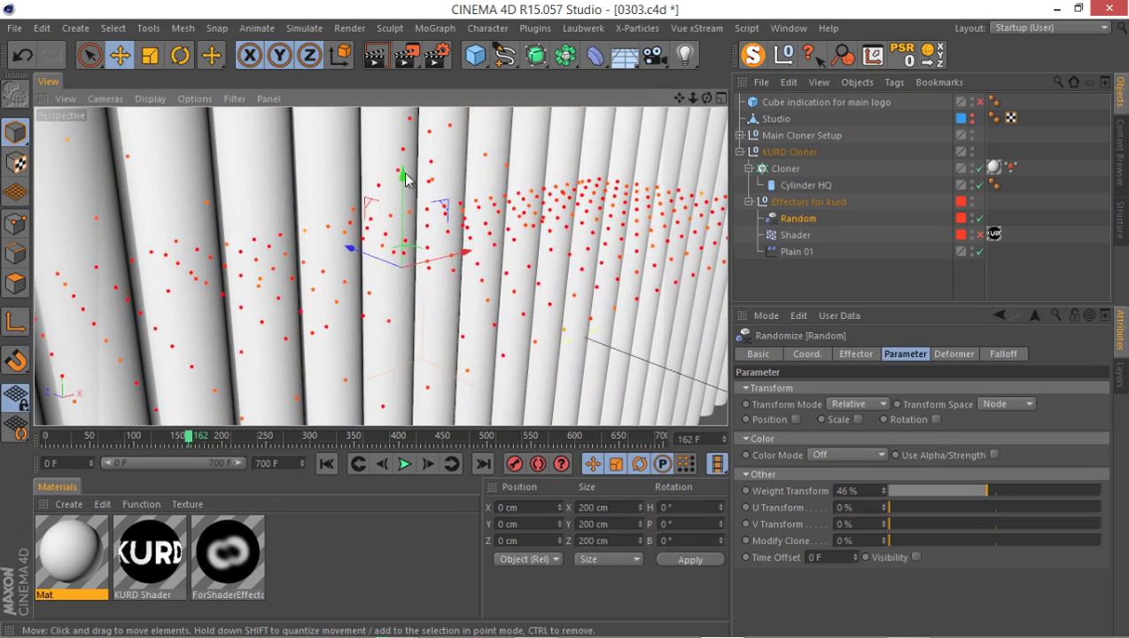
Maximize the Top view and zoom in on the clone grid.
middle_click(375, 264)
middle_click(463, 311)
middle_click(496, 346)
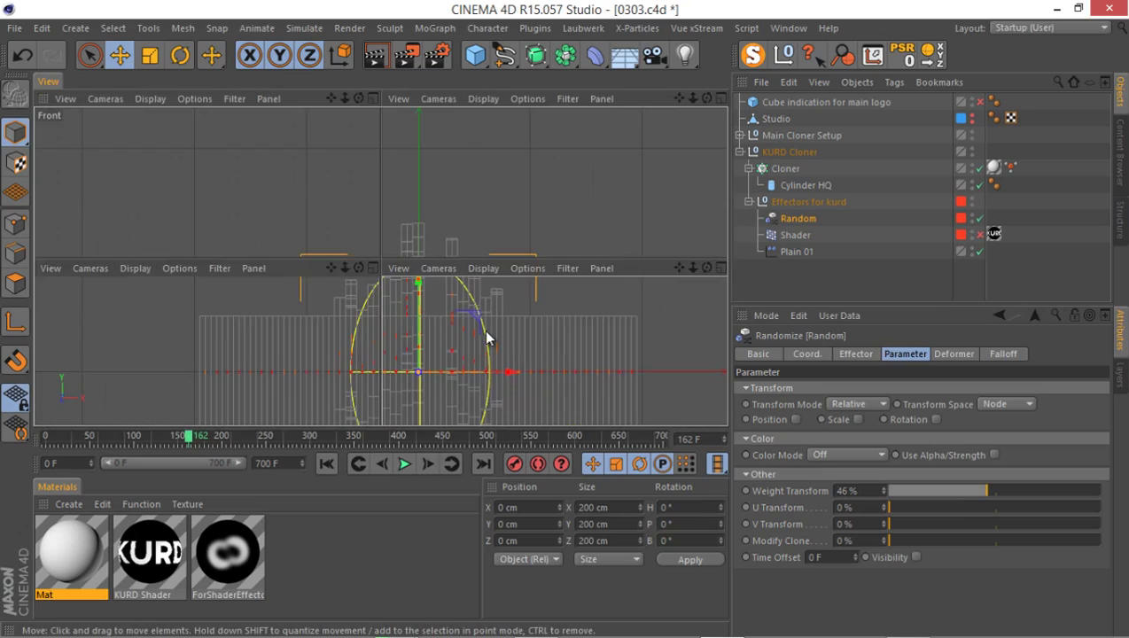
middle_click(523, 216)
scroll(533, 256, up, 6)
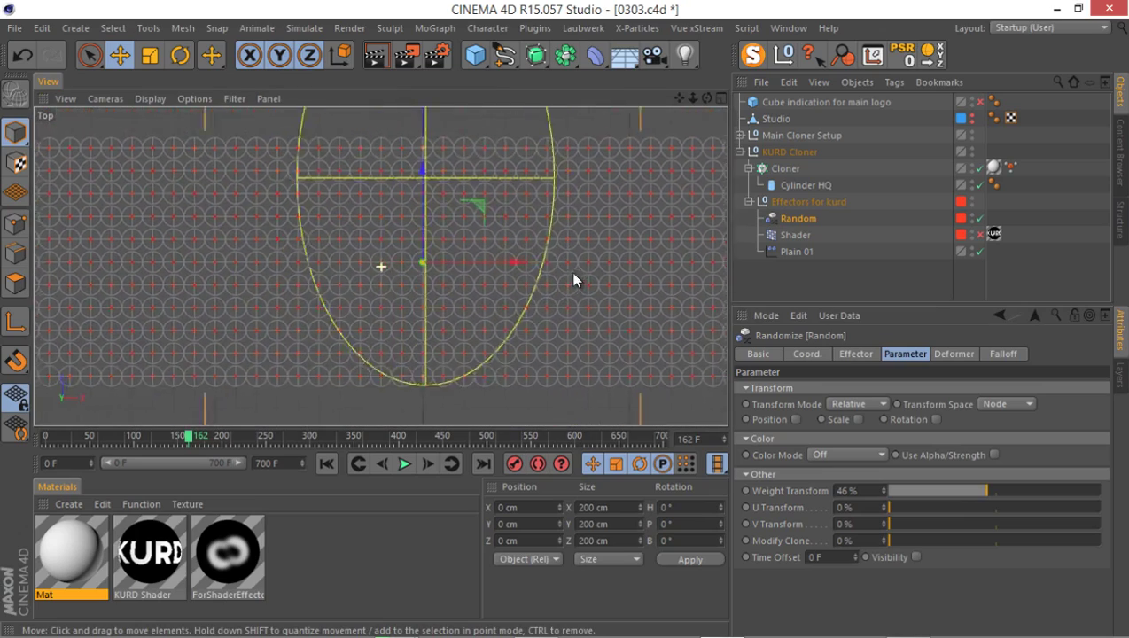
scroll(550, 242, up, 3)
alt+middle_drag(573, 272, 447, 246)
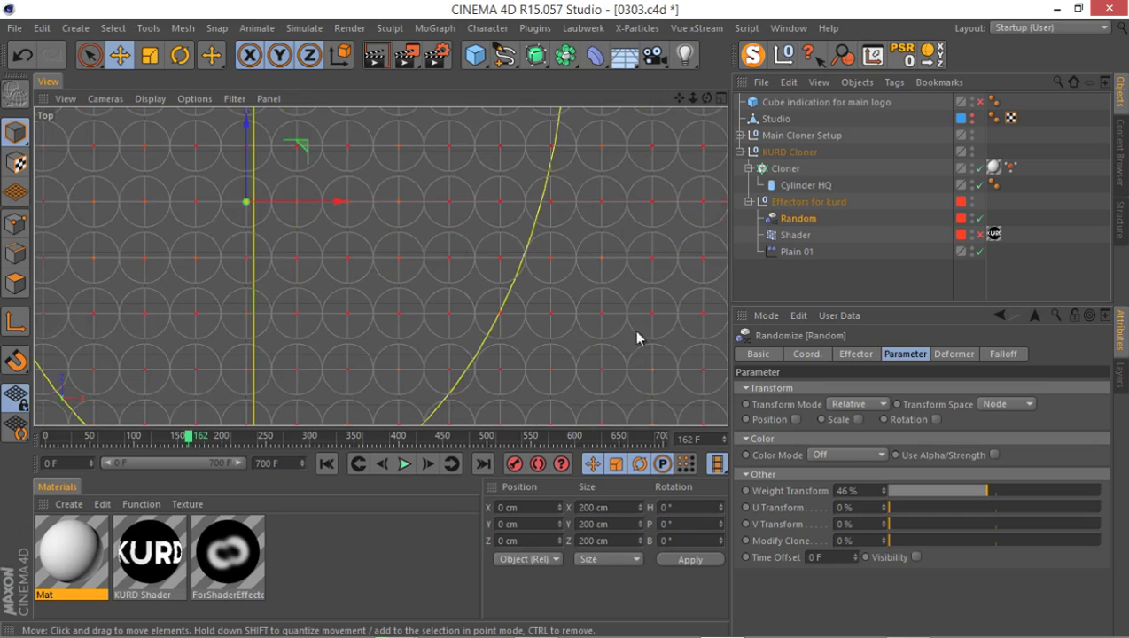
Set Random's Weight Transform to 100% and pan the Top view to inspect the result.
drag(1015, 494, 1100, 492)
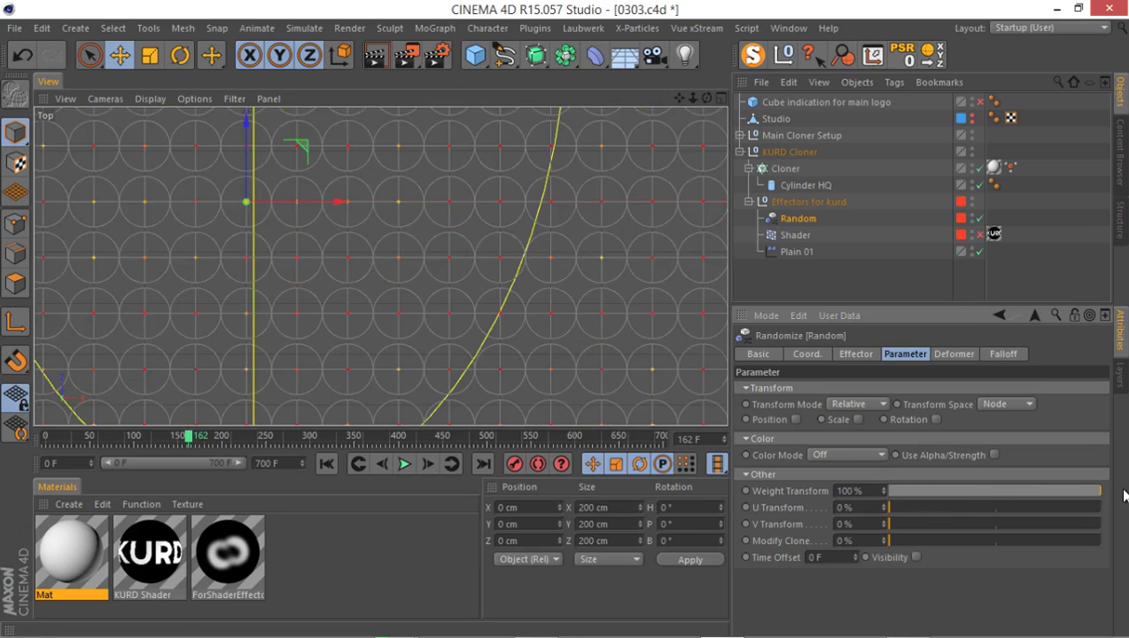
scroll(398, 307, down, 4)
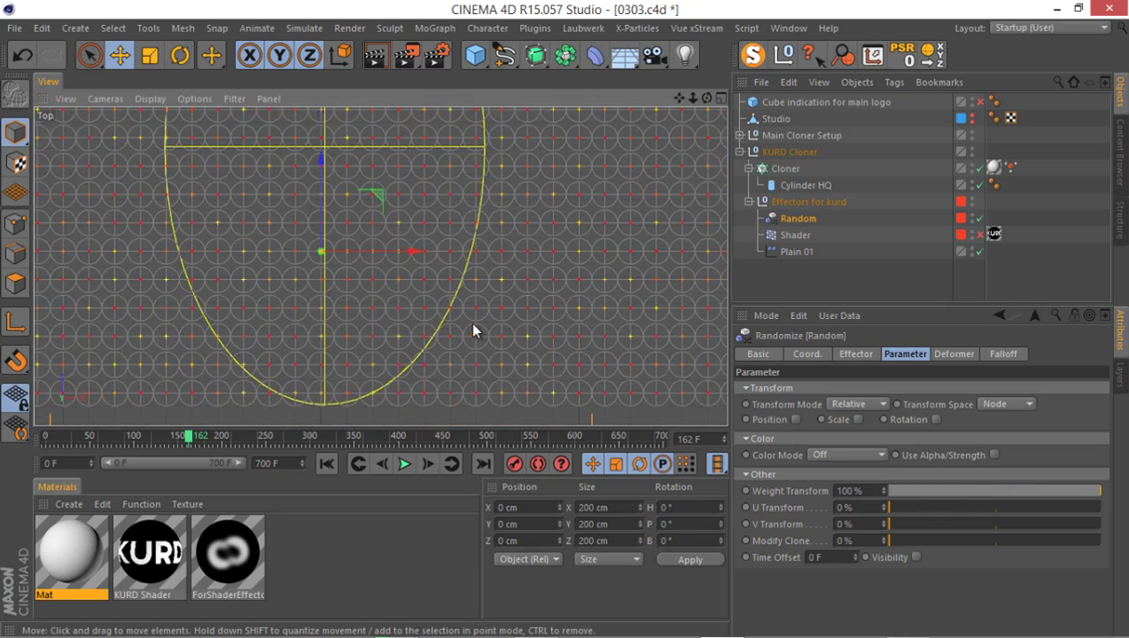
alt+middle_drag(473, 331, 483, 328)
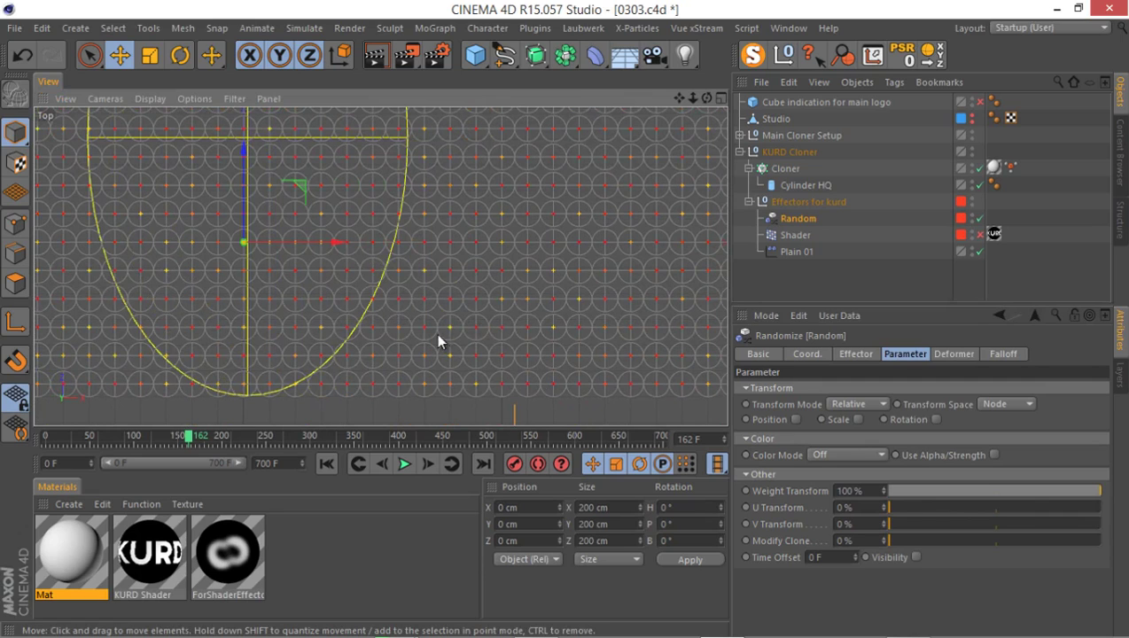
alt+middle_drag(161, 266, 292, 275)
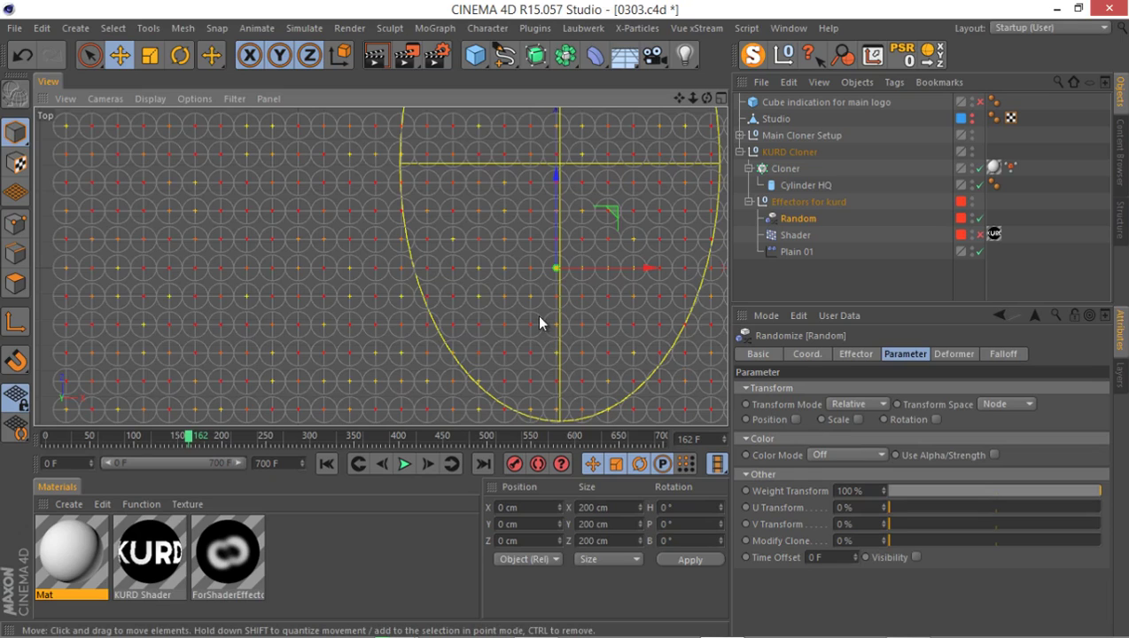
scroll(459, 325, down, 3)
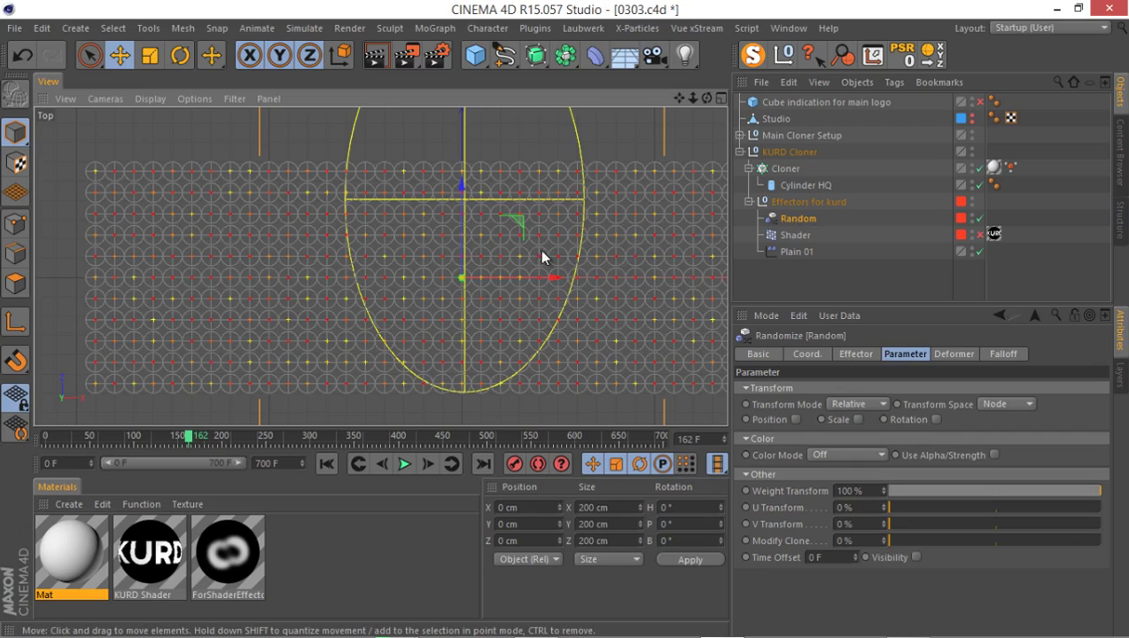
middle_click(480, 245)
Reduce the Random effector's Weight Transform to 8% and check earlier frames.
middle_click(364, 221)
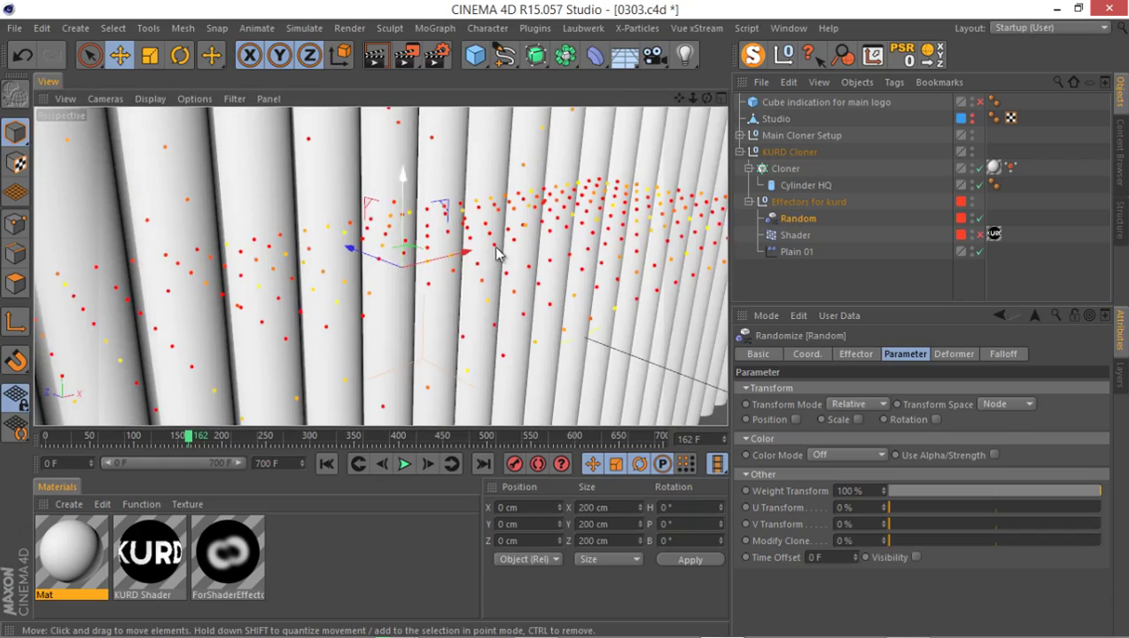
alt+drag(408, 227, 293, 416)
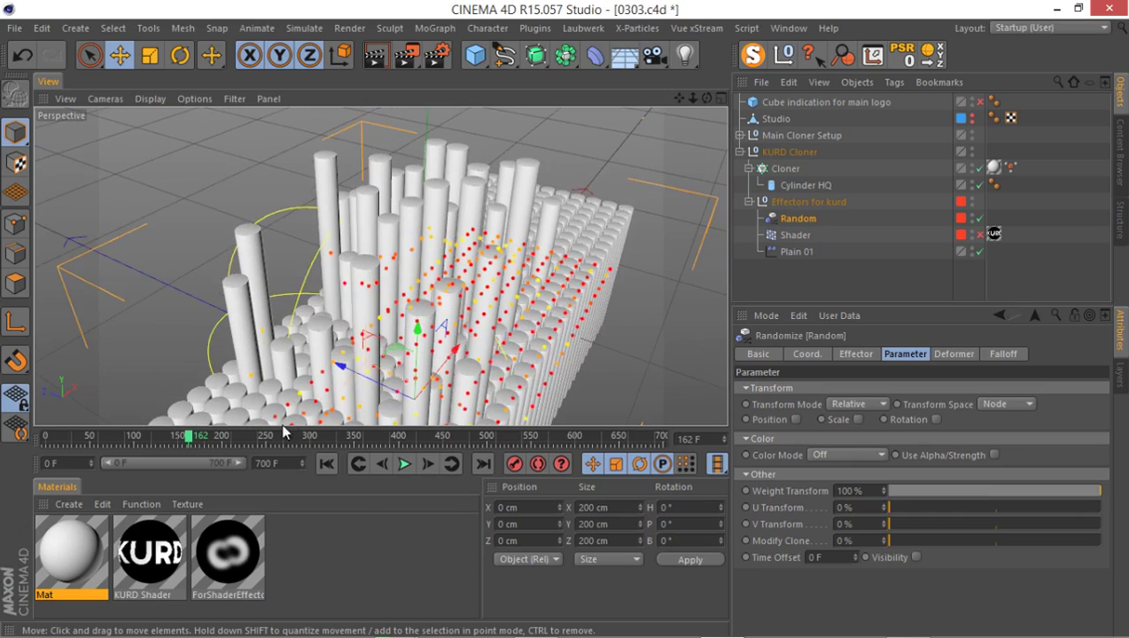
drag(183, 436, 317, 452)
drag(920, 491, 909, 503)
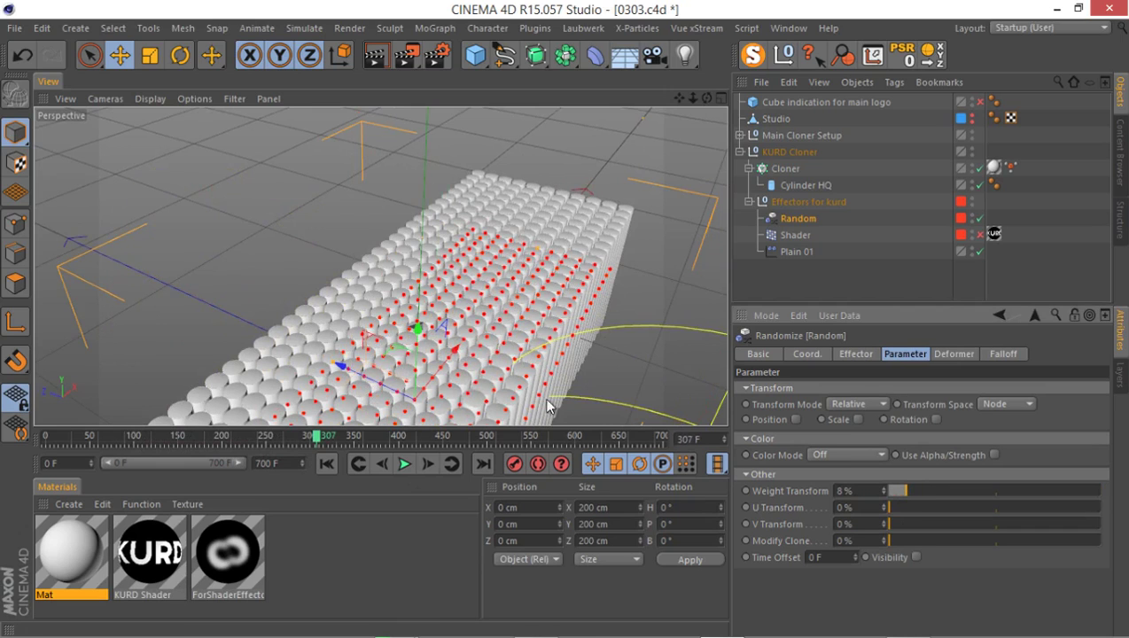
drag(318, 437, 277, 434)
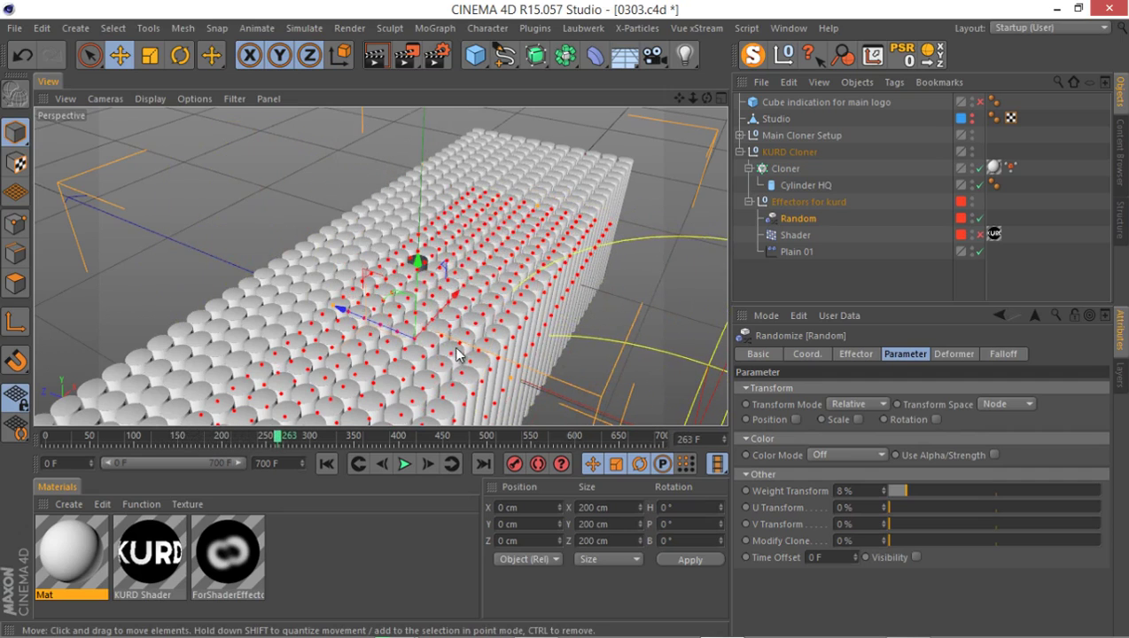
Duplicate Plain 01 and rename the copy Plain 02.
click(797, 251)
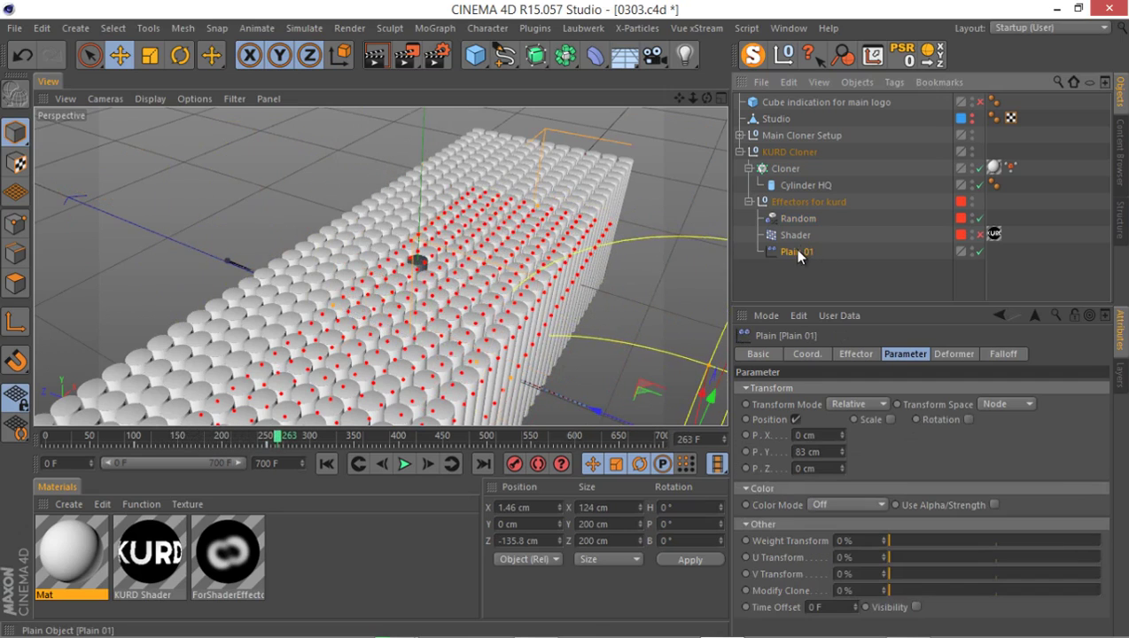
ctrl+drag(797, 253, 820, 276)
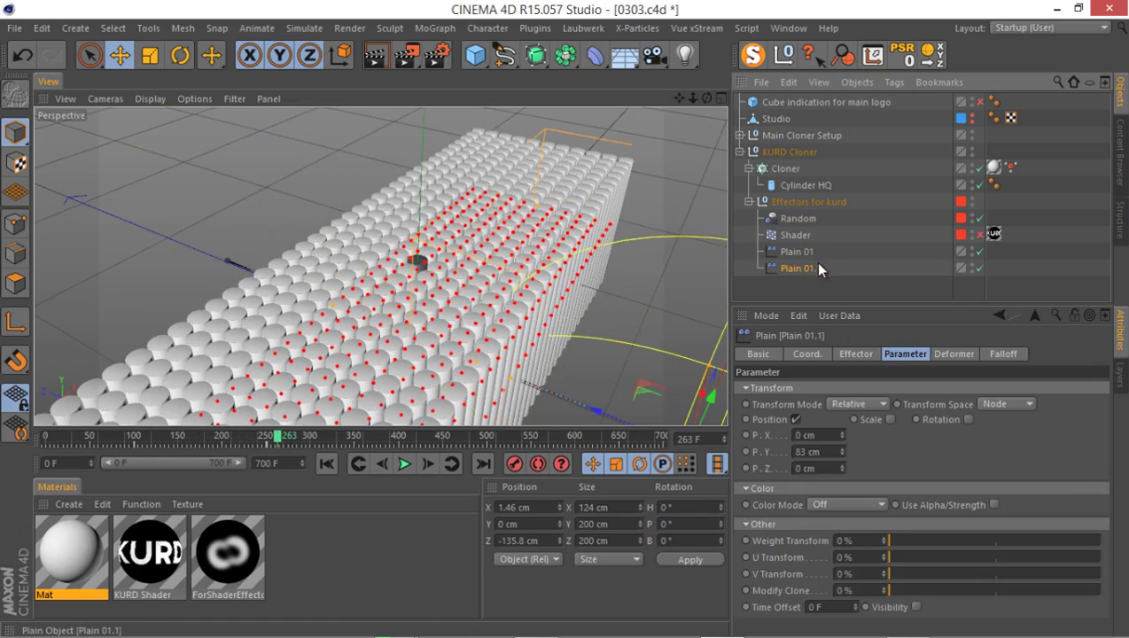
double_click(808, 268)
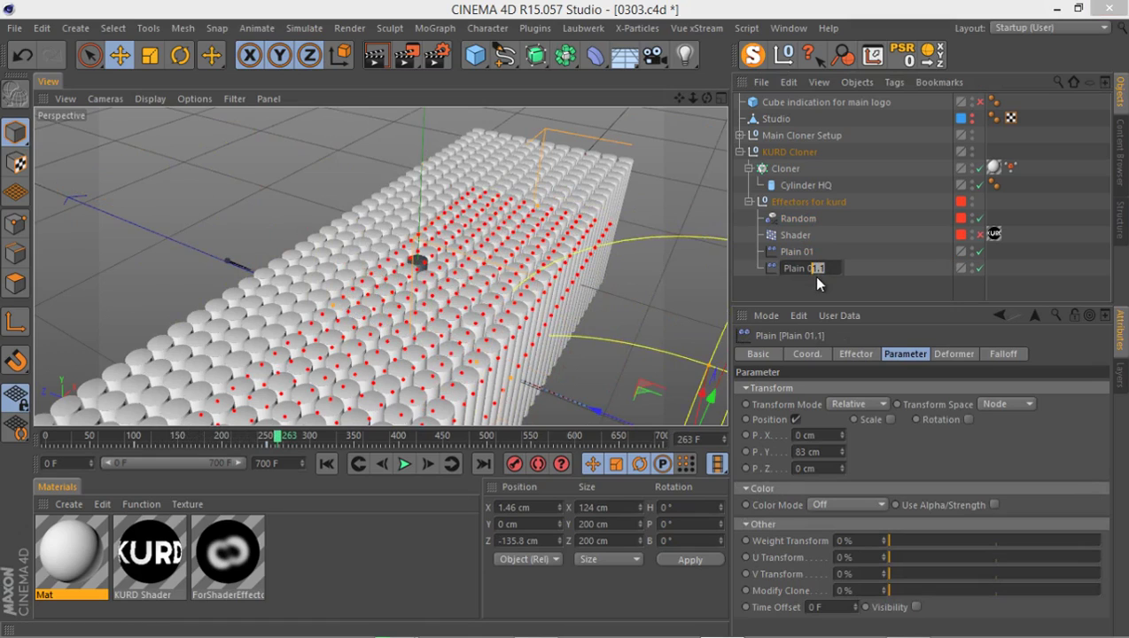
text(2)
key(Return)
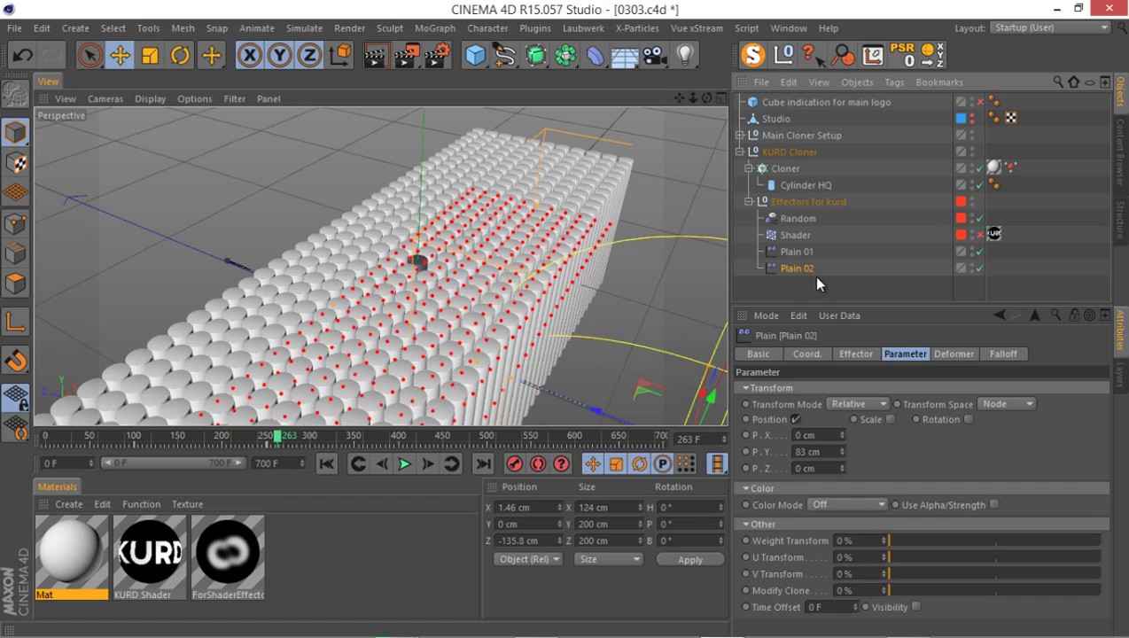
Set the Cloner's Transform Display to None to hide the weight dots.
click(781, 165)
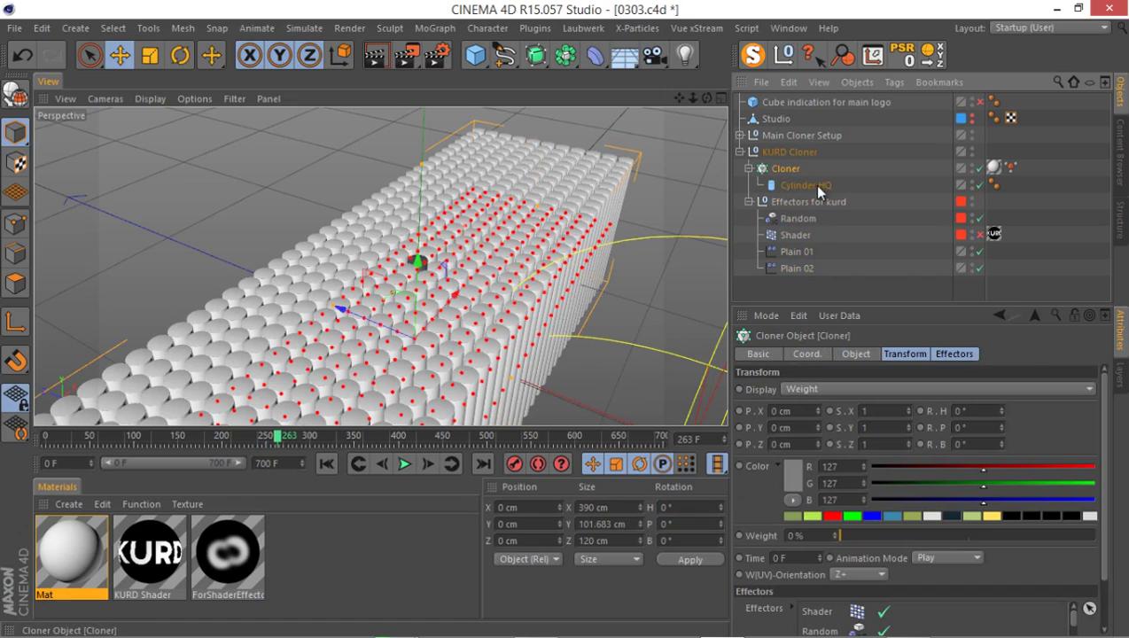
click(947, 353)
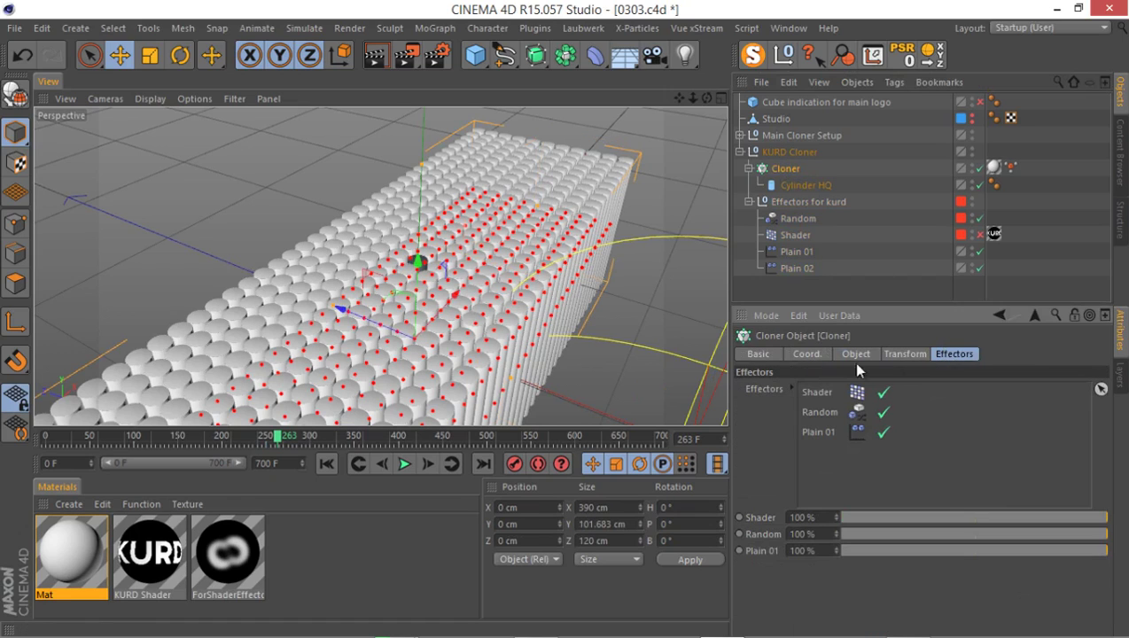
click(903, 355)
click(849, 390)
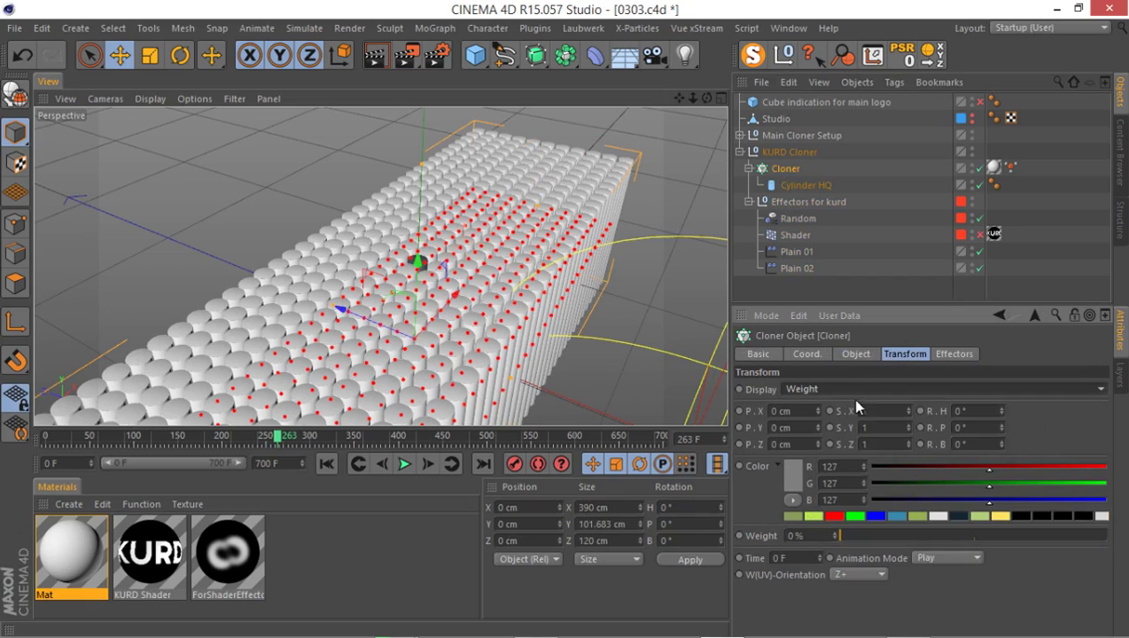
click(851, 398)
Add Plain 02 to the Cloner's Effectors list.
click(953, 354)
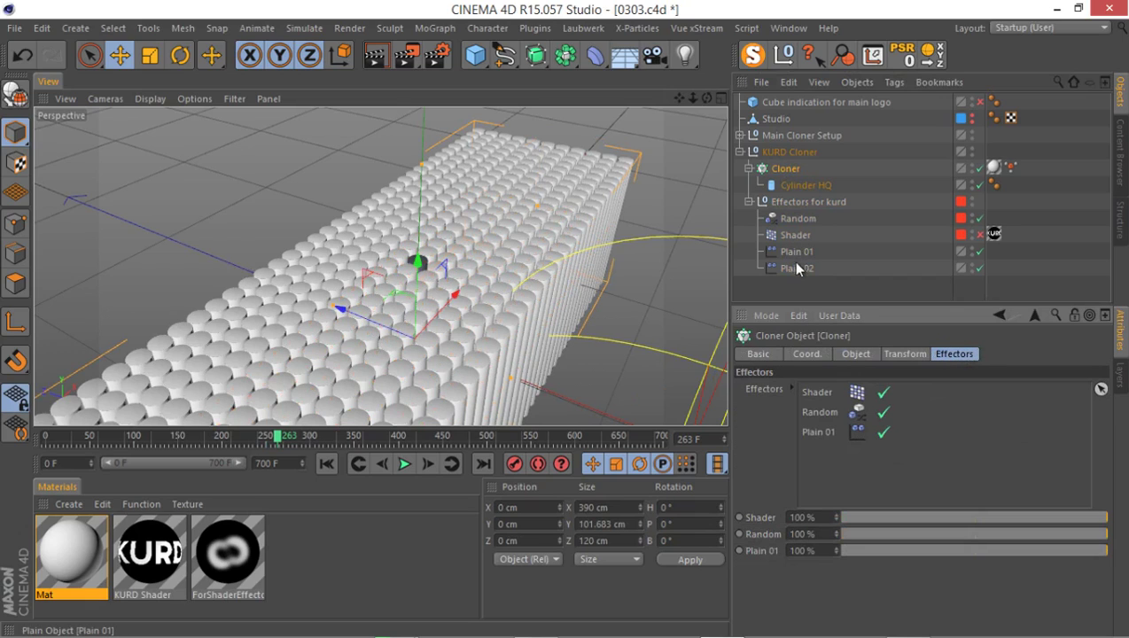
drag(796, 267, 829, 448)
alt+drag(399, 266, 350, 306)
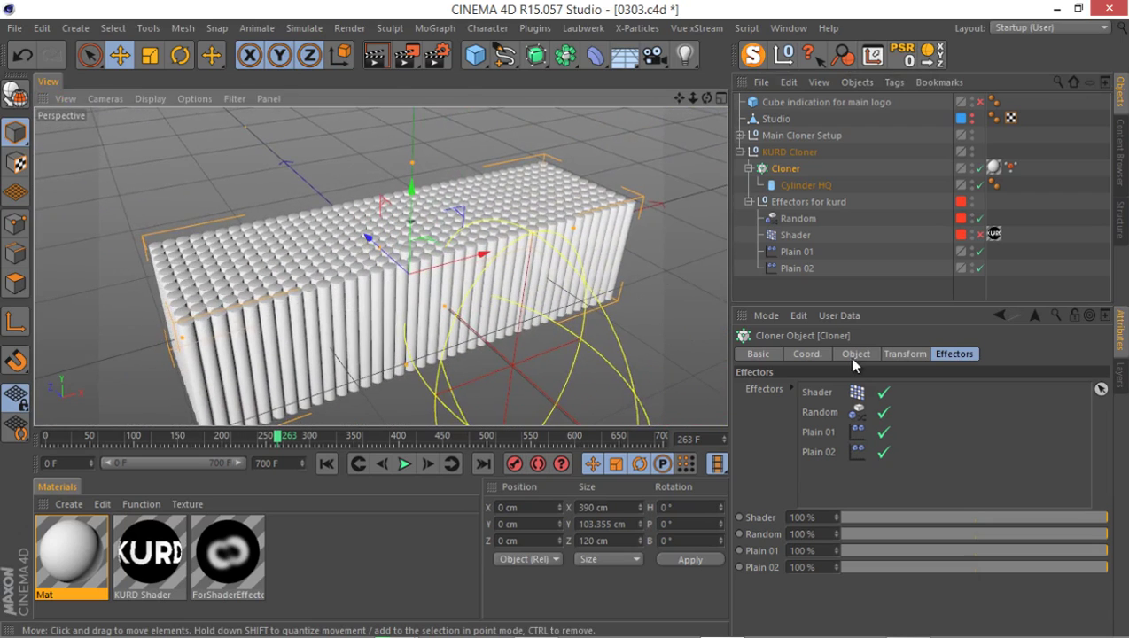
Drag Plain 02 beside the cylinder block to X 111.914 cm, Z -150.215 cm.
click(806, 354)
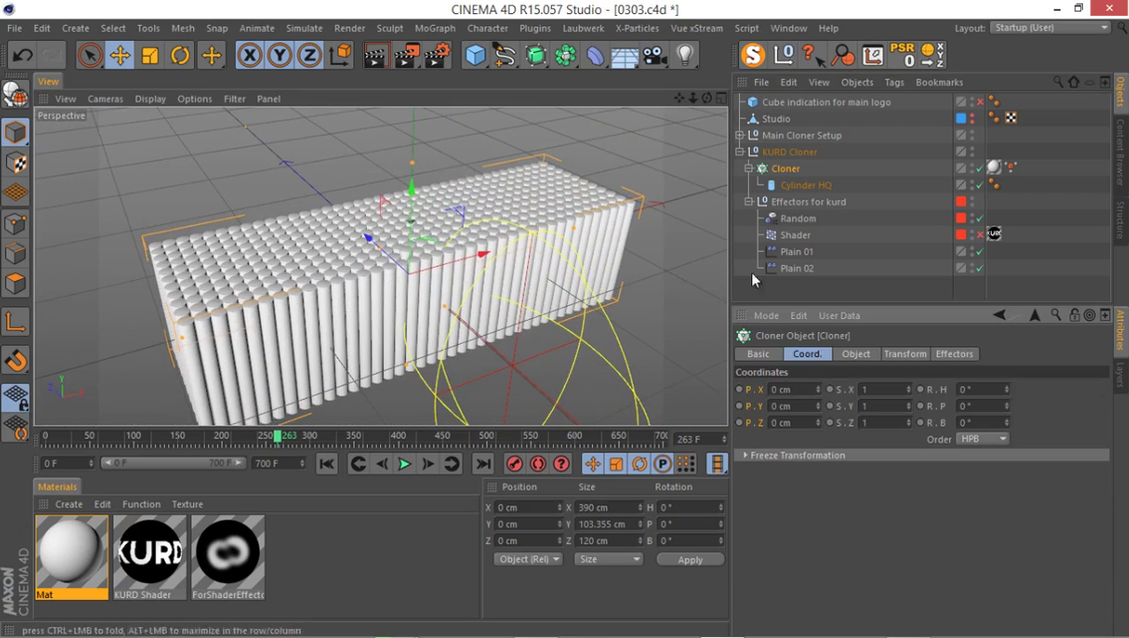
click(787, 268)
alt+drag(557, 278, 344, 257)
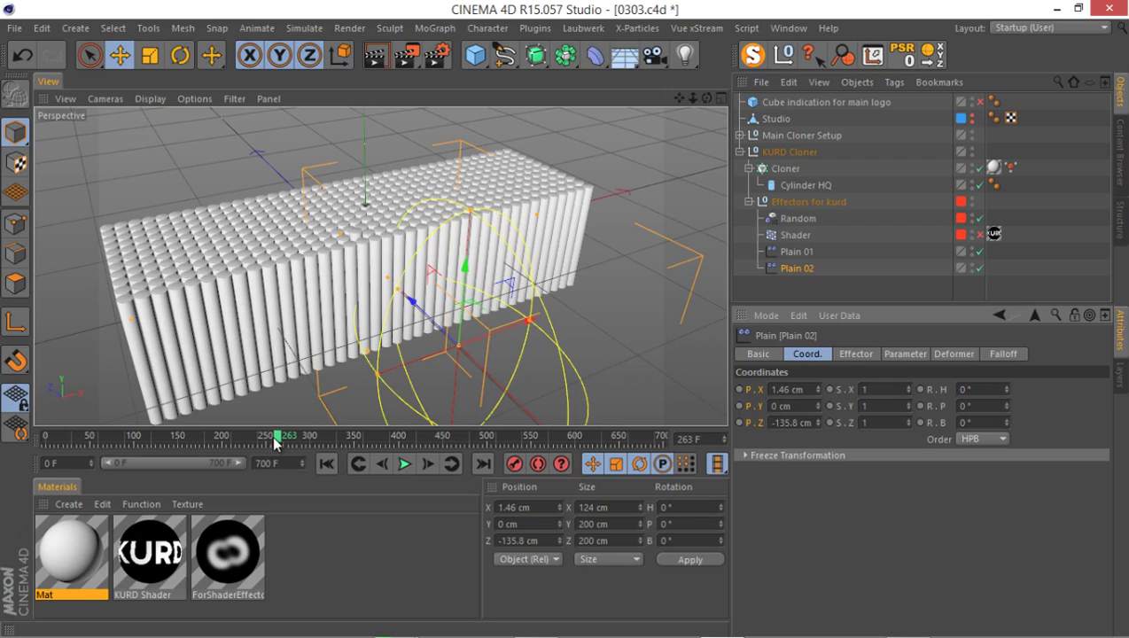
drag(273, 436, 123, 440)
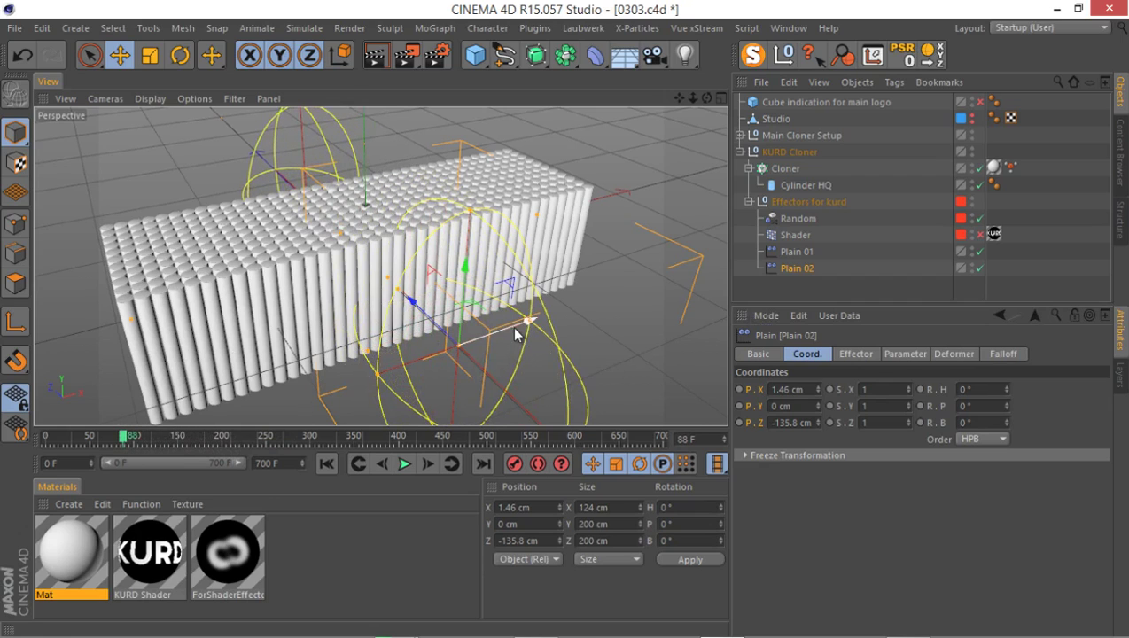
drag(519, 326, 634, 313)
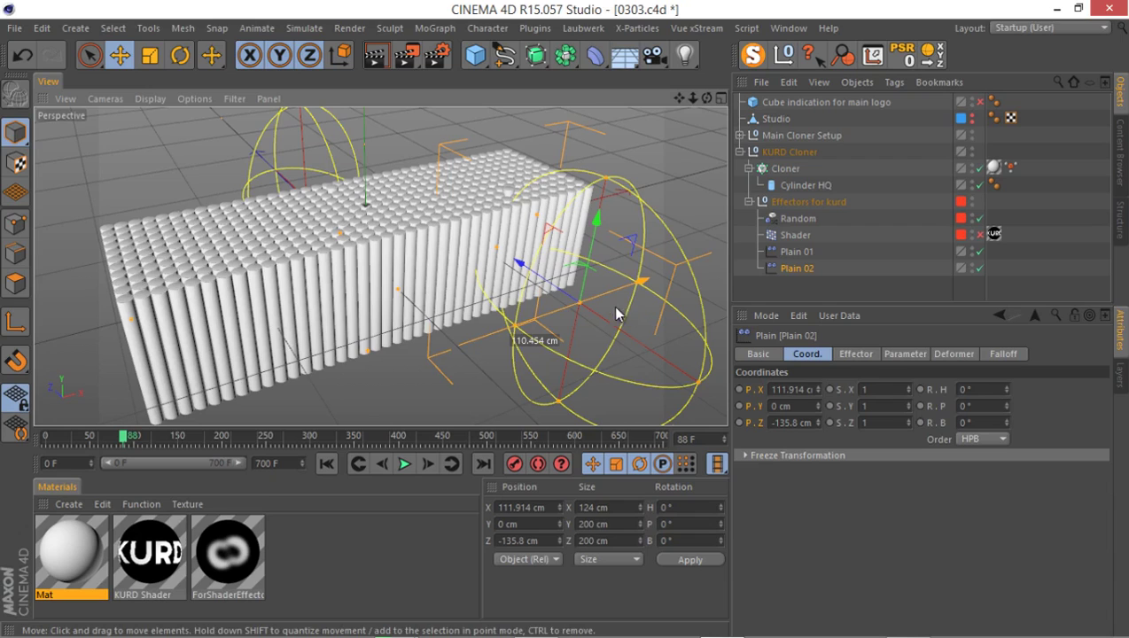
alt+drag(523, 335, 566, 284)
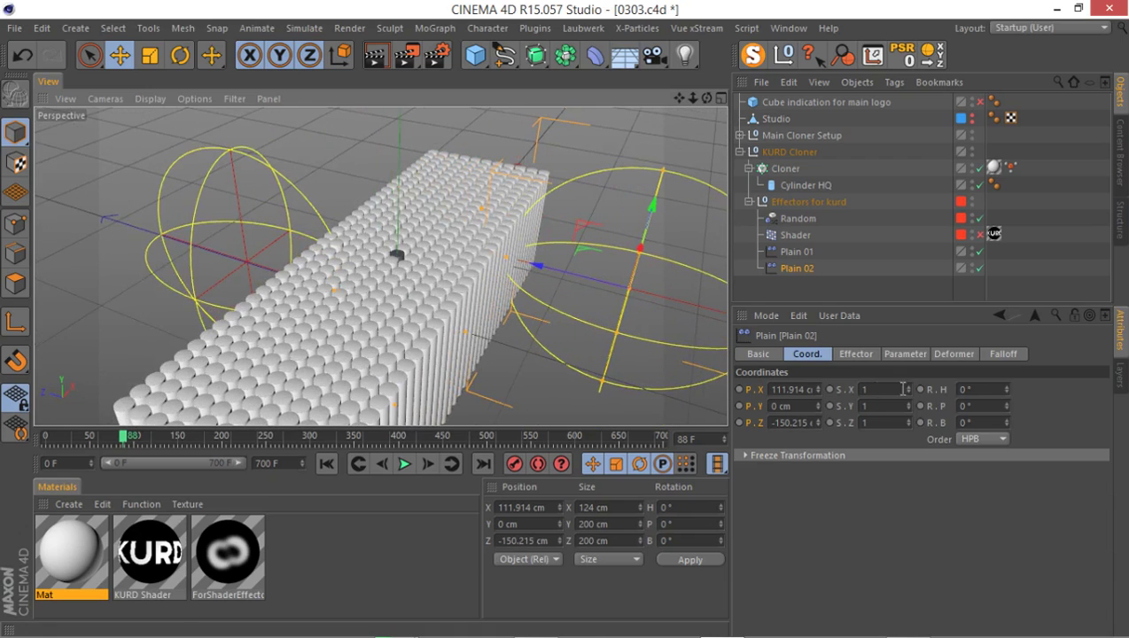
Set Plain 02's spherical falloff size to 100 cm on X, Y and Z.
click(1004, 355)
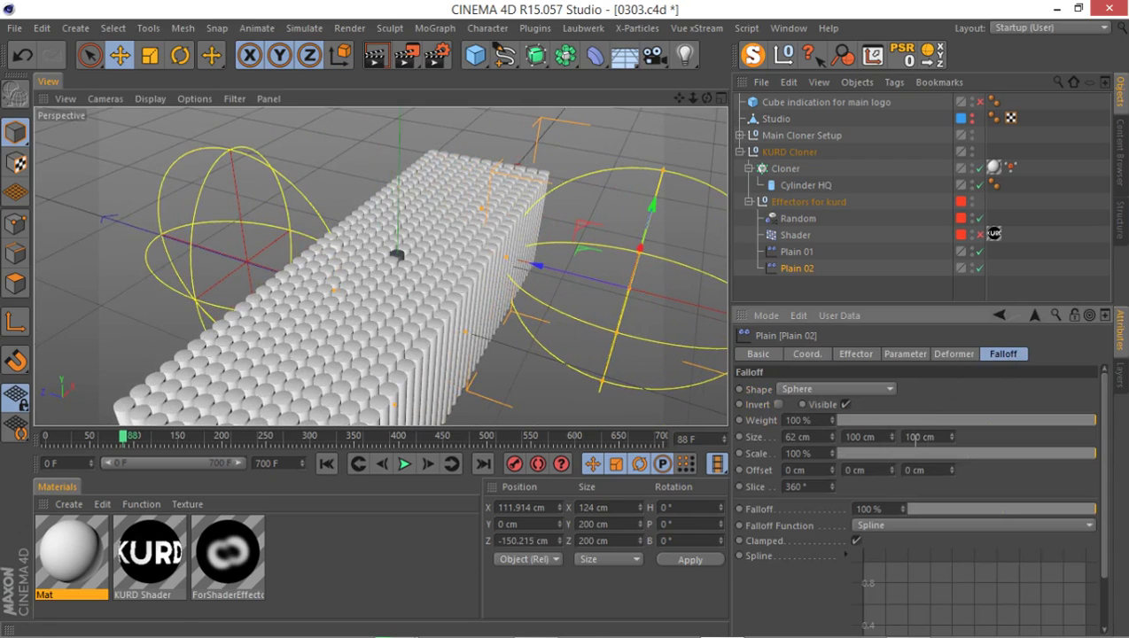
click(831, 439)
click(825, 436)
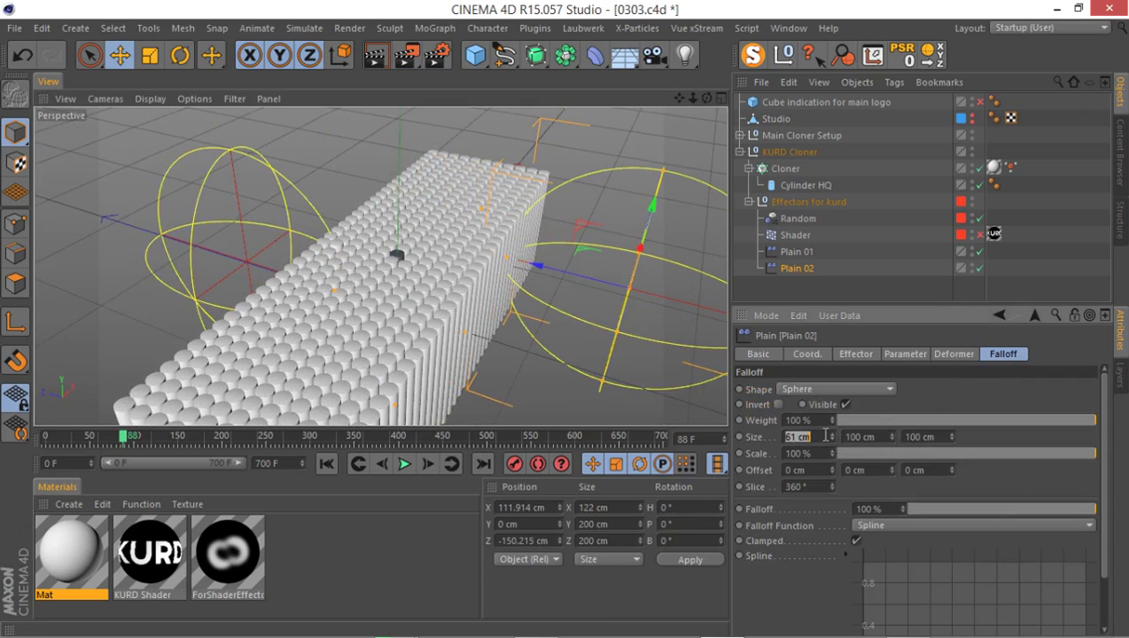
text(100)
key(Return)
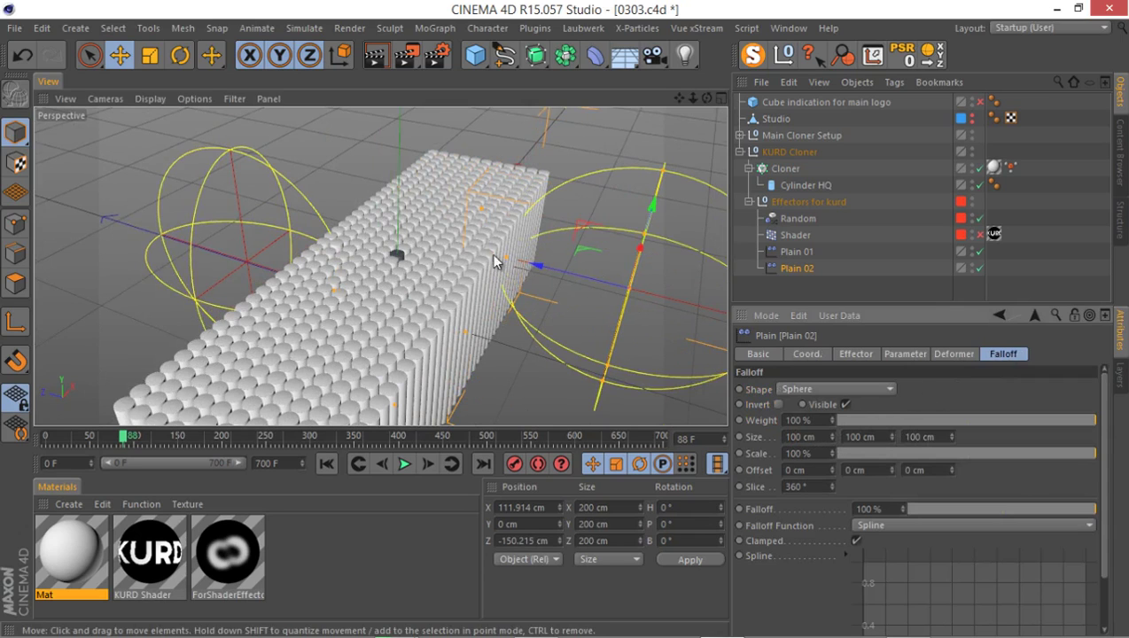
alt+drag(496, 254, 653, 417)
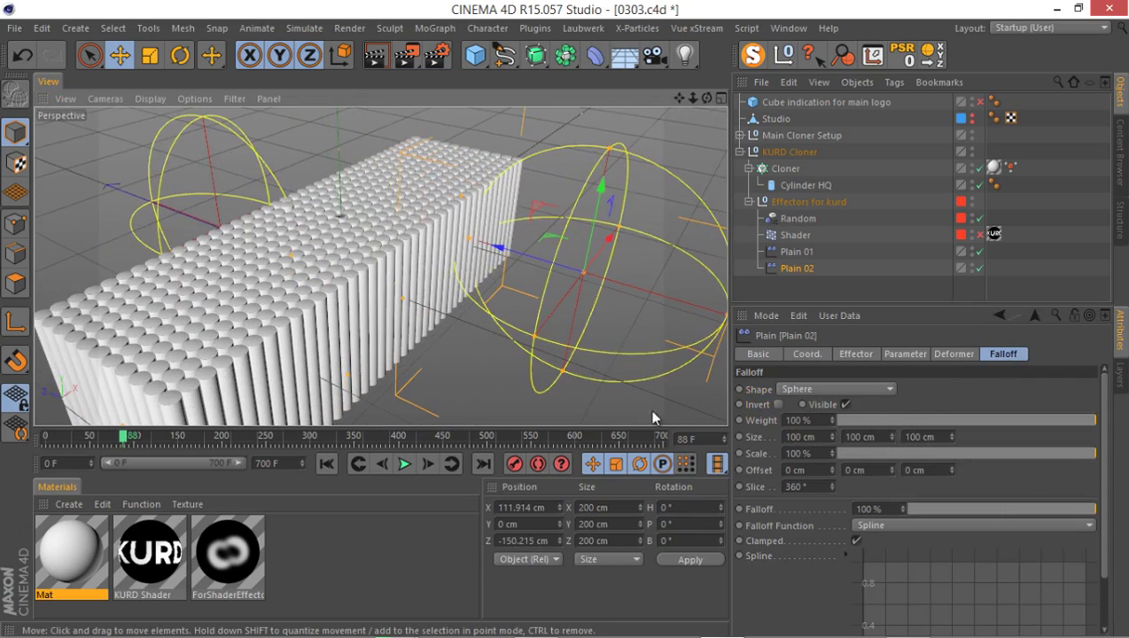
click(807, 353)
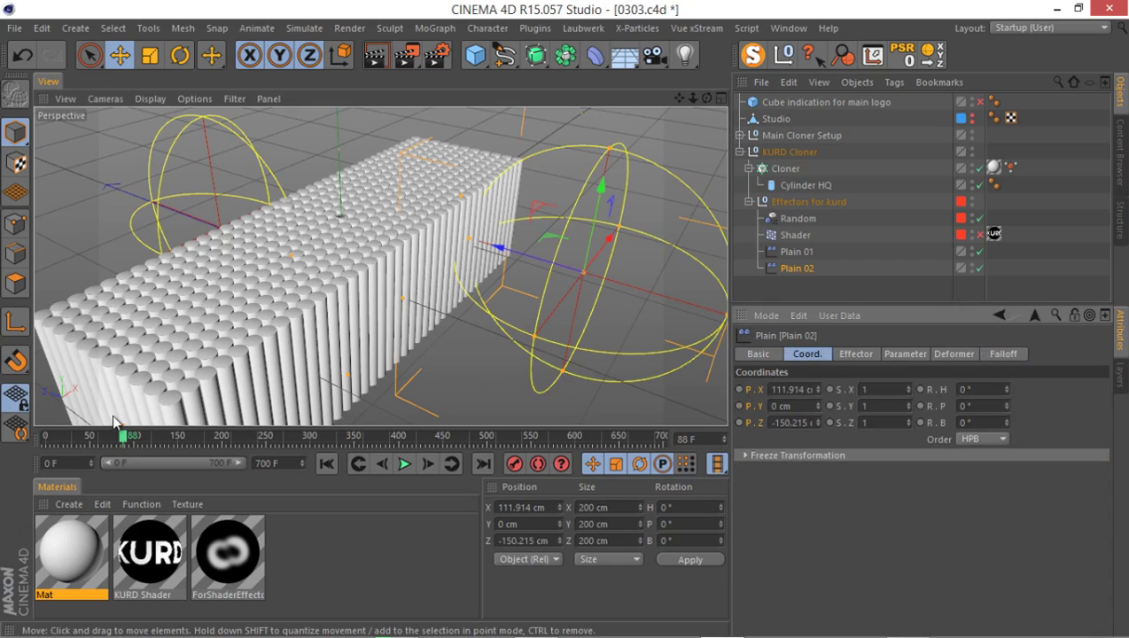
Keyframe Plain 02 sweeping along Z from -150 cm to 148.612 cm at frame 286.
drag(121, 442, 160, 443)
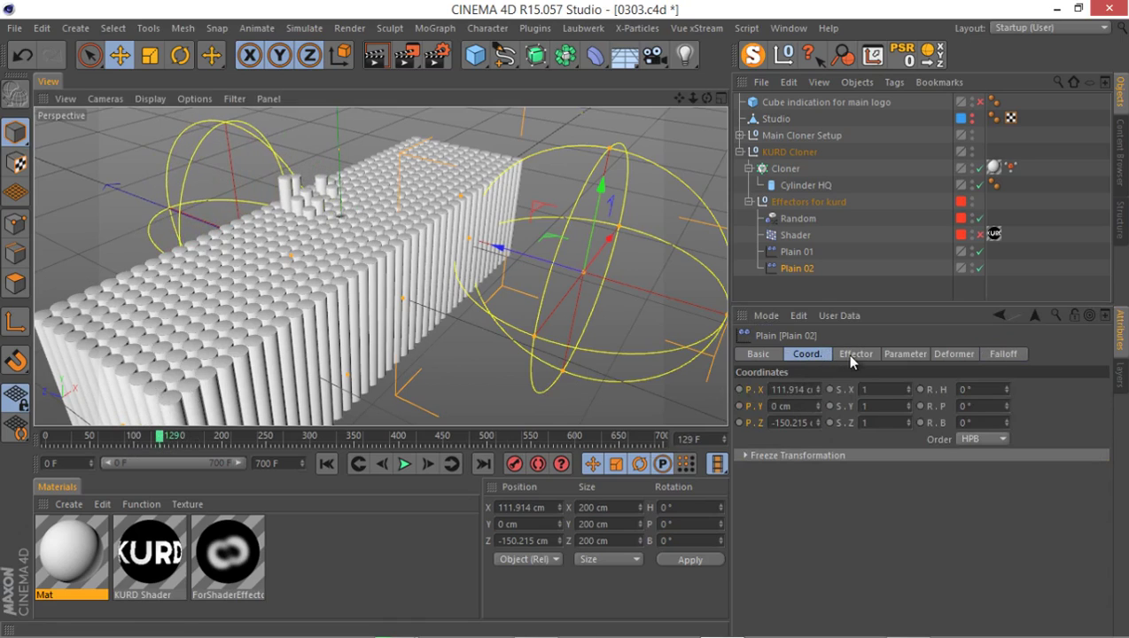
click(850, 356)
click(798, 357)
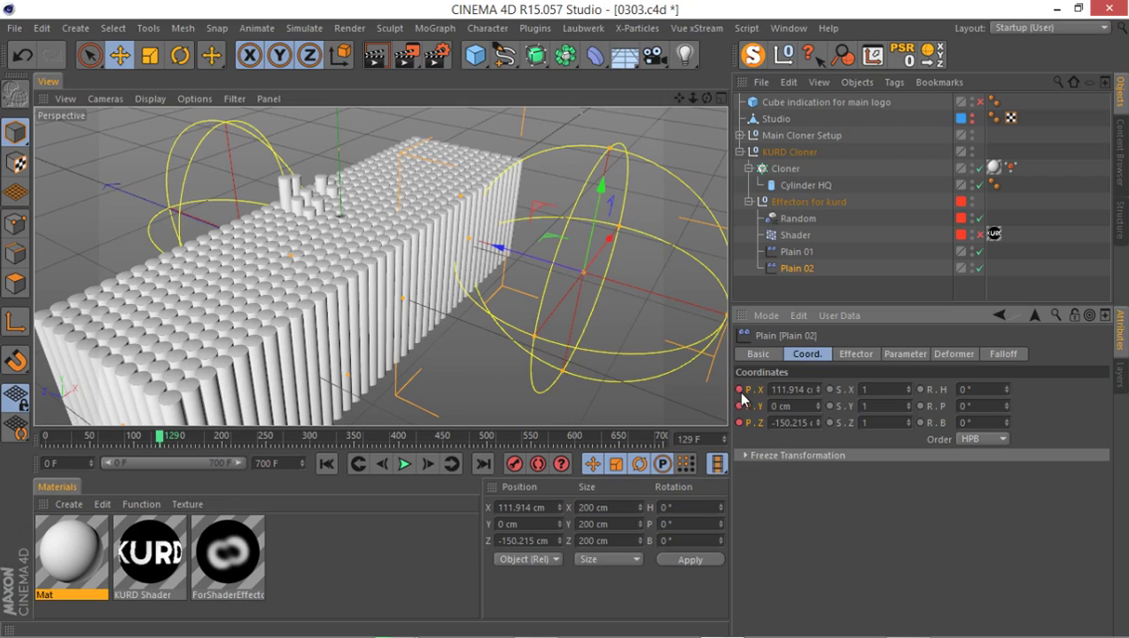
drag(160, 438, 295, 458)
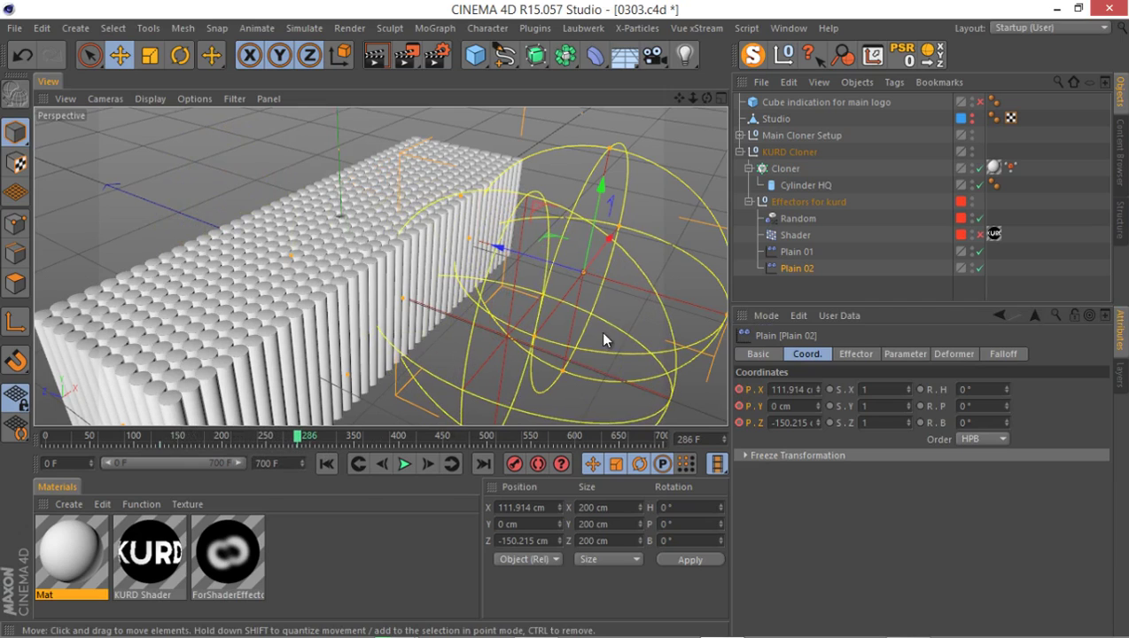
drag(517, 256, 239, 177)
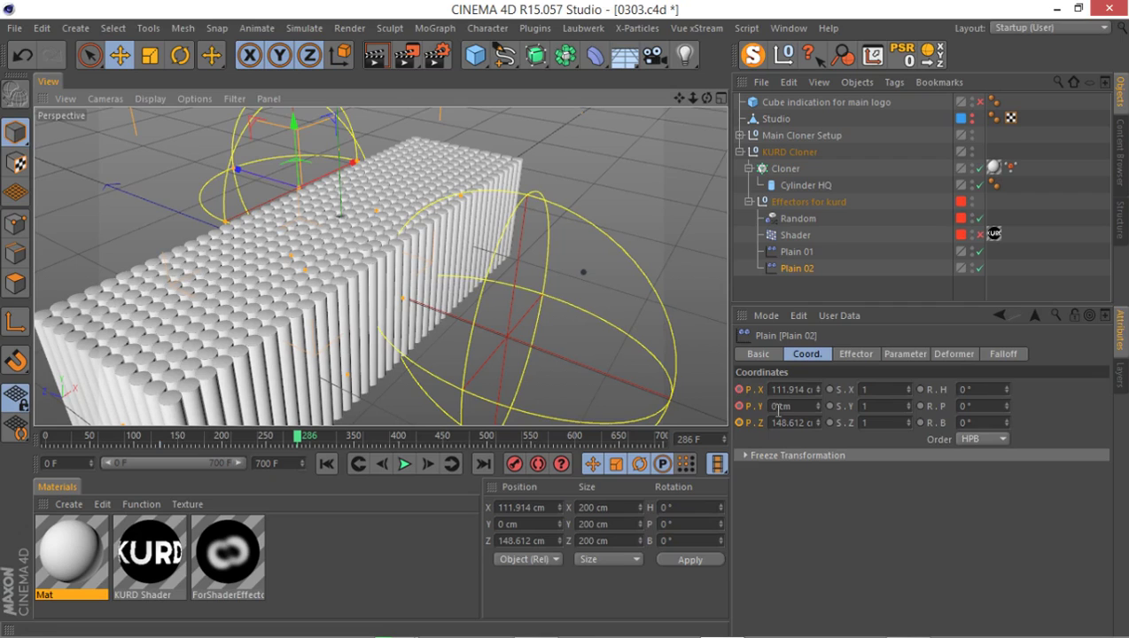
ctrl+click(739, 390)
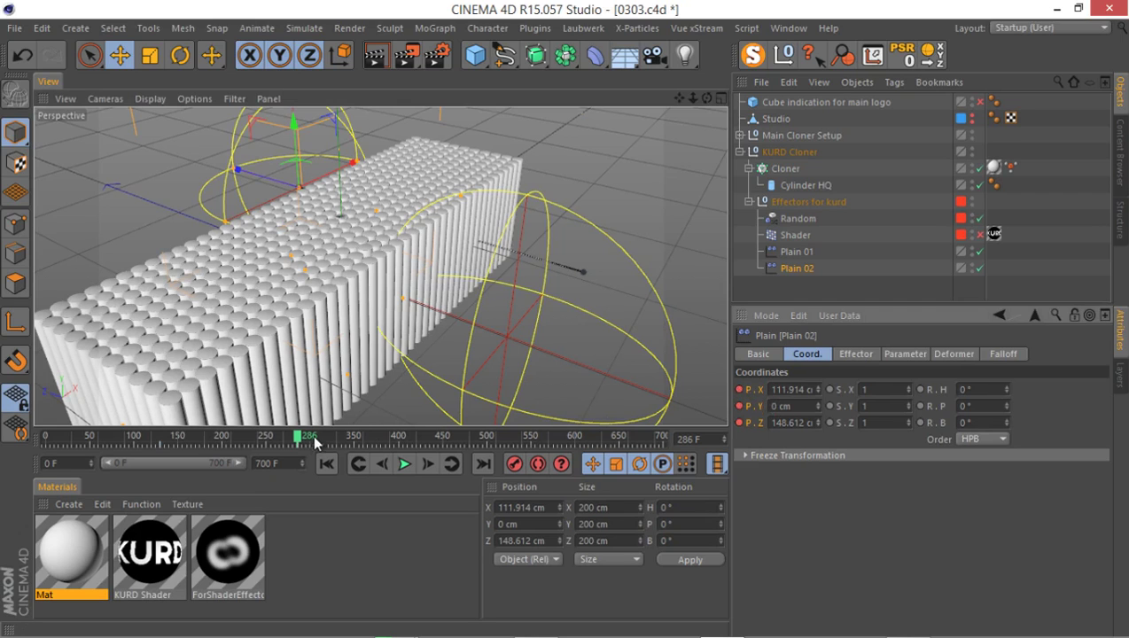
drag(312, 435, 250, 459)
Set Random's Weight Transform to 2% and scrub to frame 237 to check both sweeps.
click(797, 218)
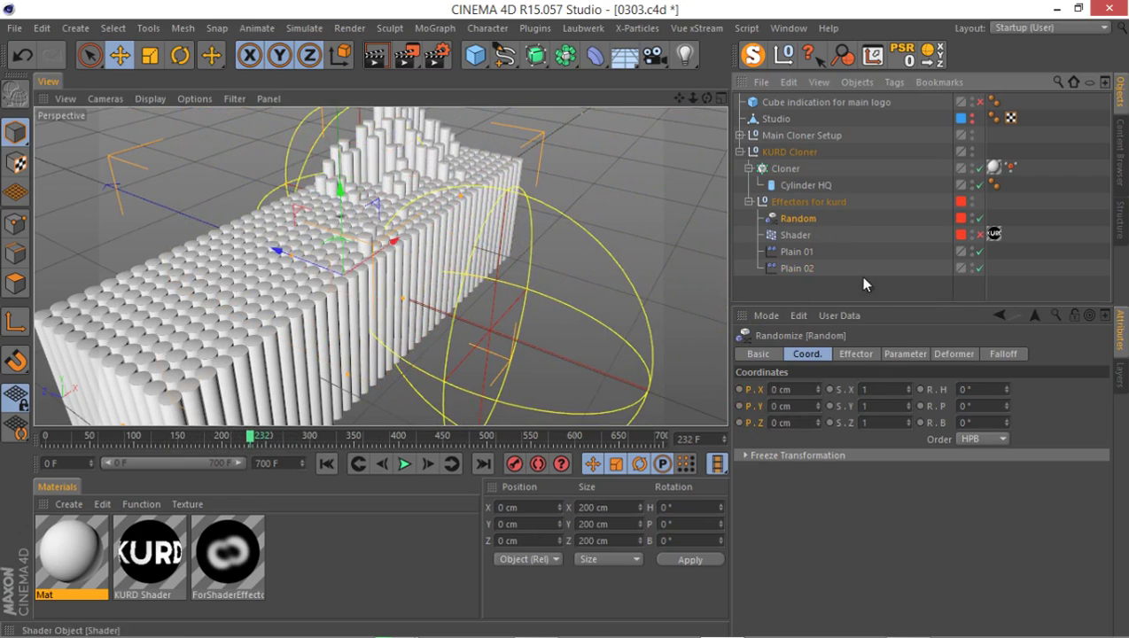
click(954, 354)
click(905, 354)
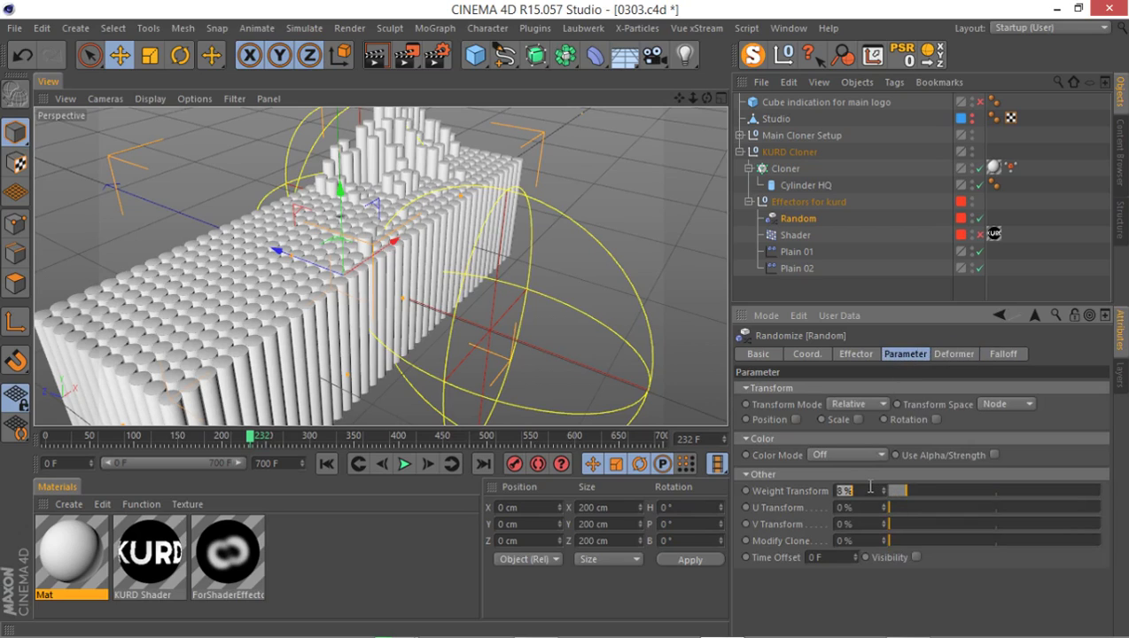
key(Return)
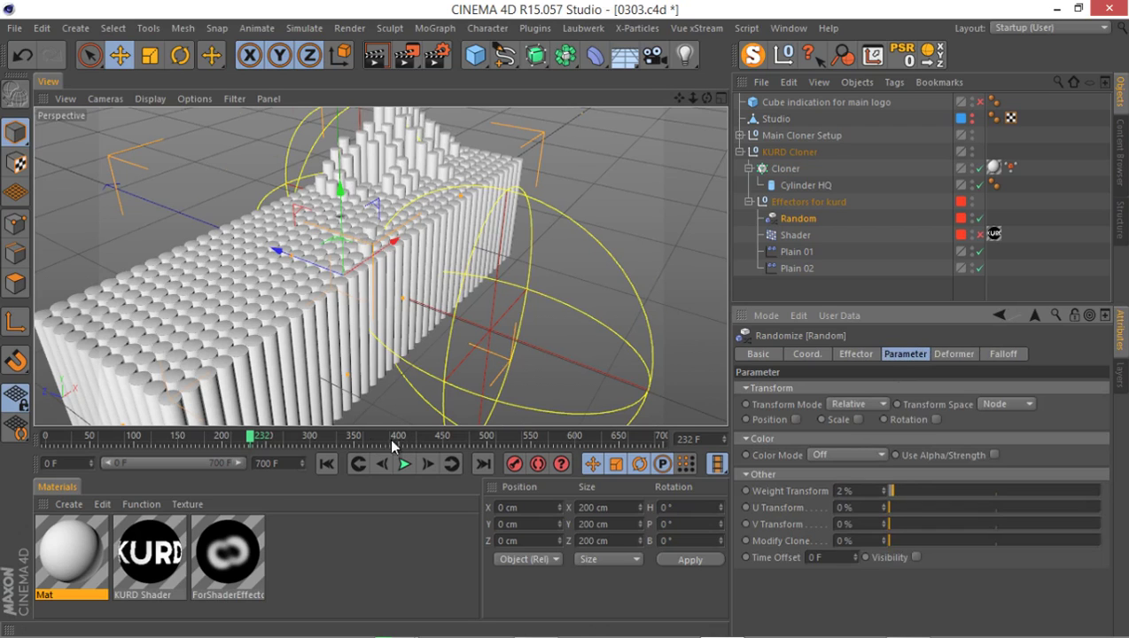
drag(392, 441, 256, 461)
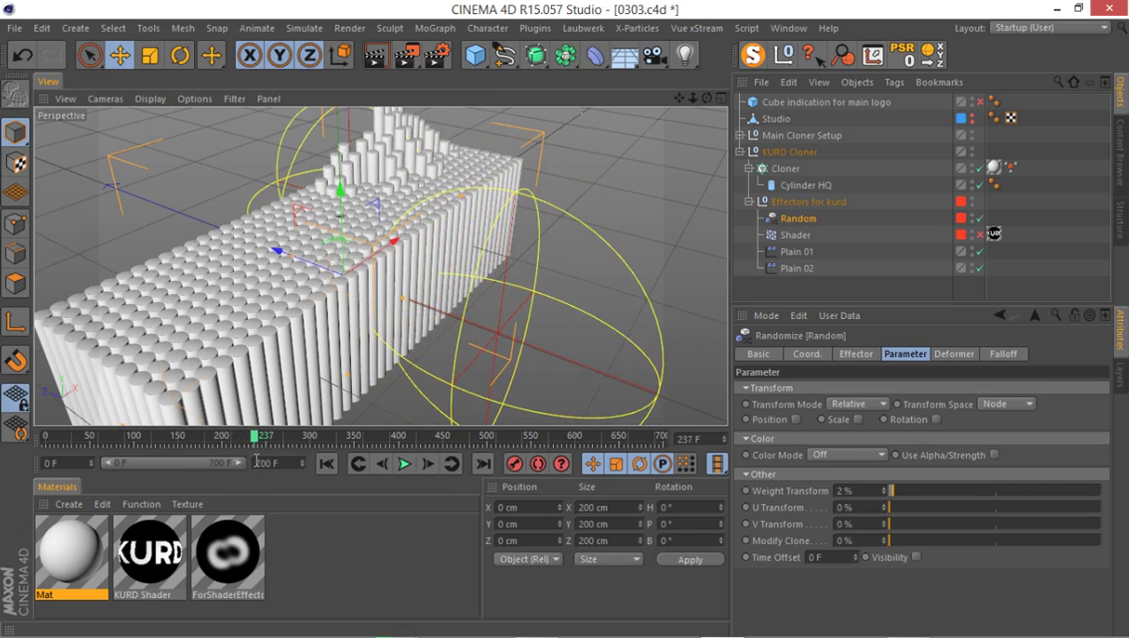
alt+drag(400, 332, 373, 314)
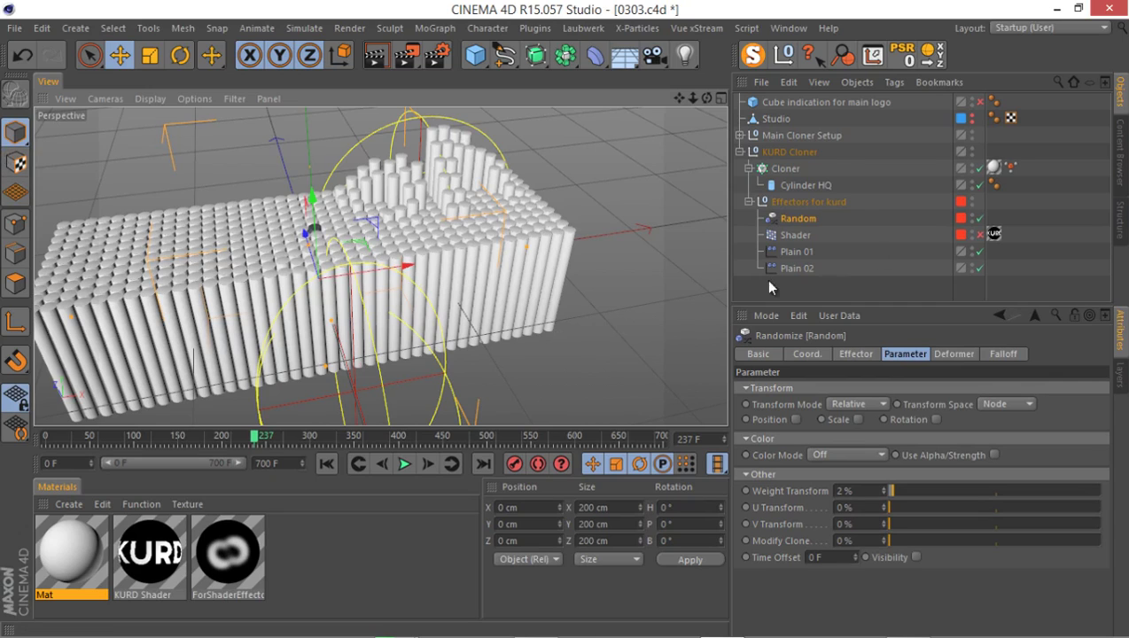
Check Plain 02's coordinates over a few frames, then copy it as a third Plain effector.
click(791, 266)
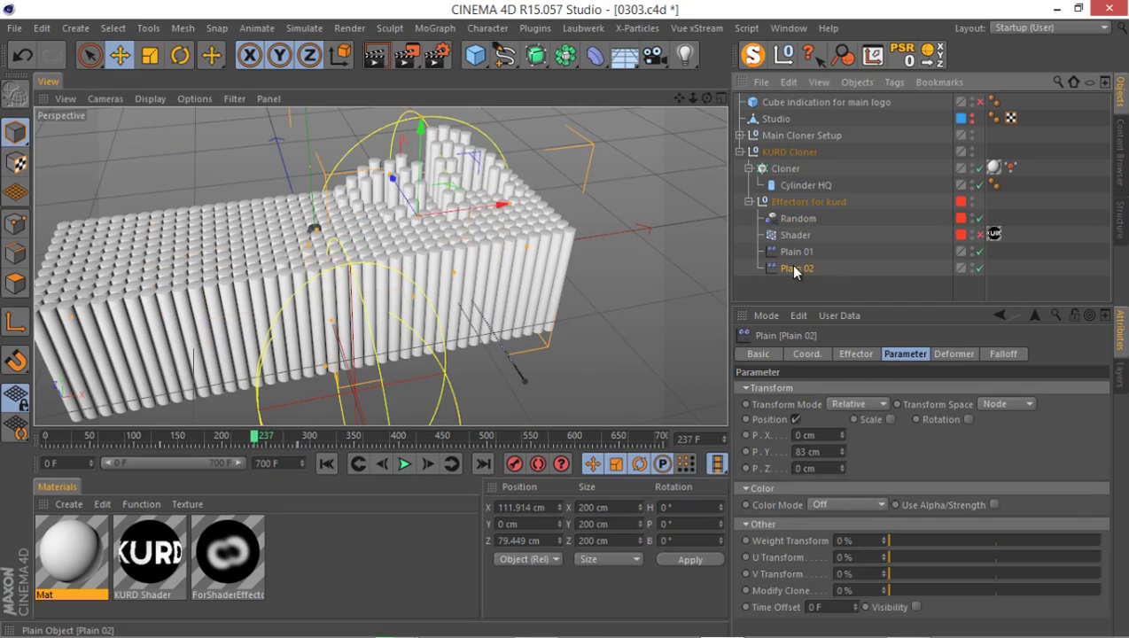
click(807, 355)
drag(272, 442, 250, 452)
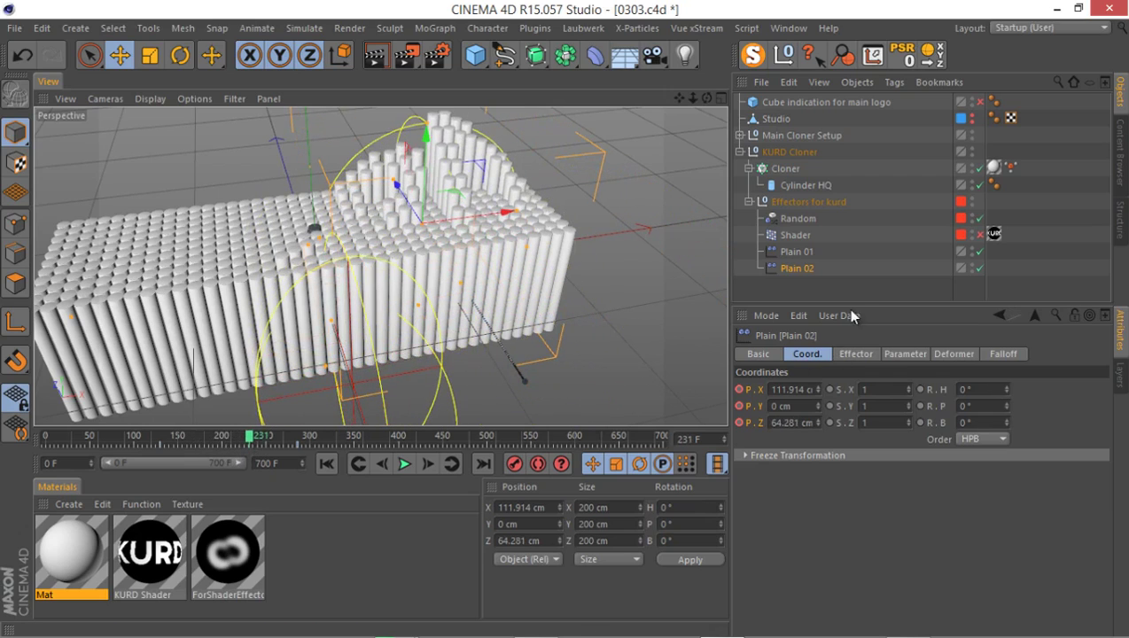
mouse_move(796, 277)
ctrl+mouse_down()
mouse_move(789, 293)
mouse_move(804, 280)
ctrl+mouse_up()
Rename the copied effector to Plain 03.
double_click(813, 285)
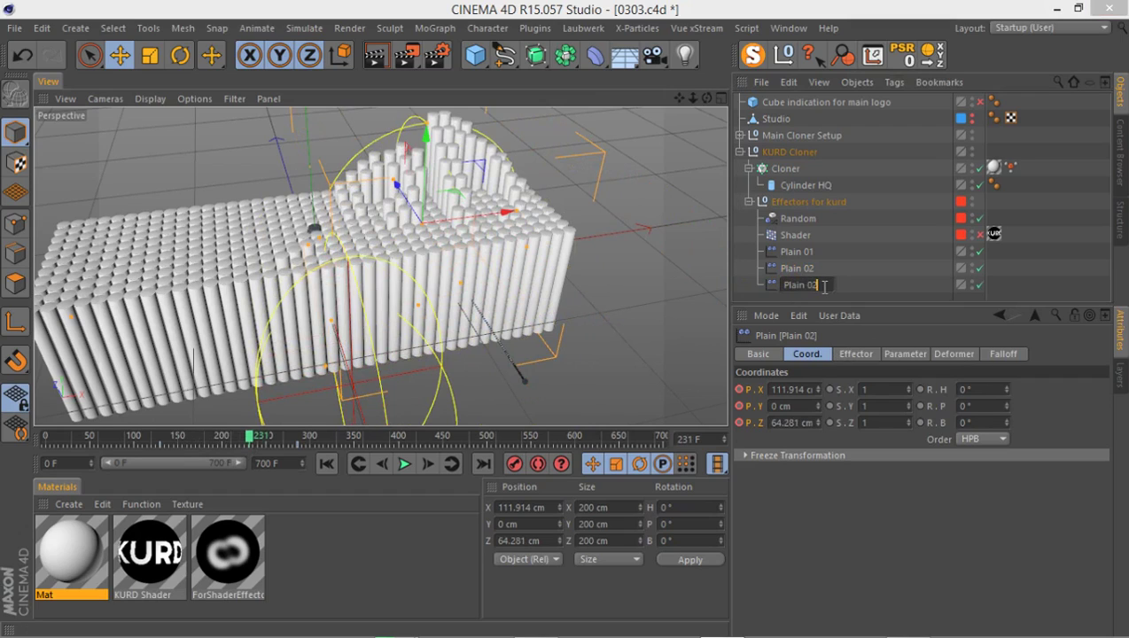
text(3)
key(Return)
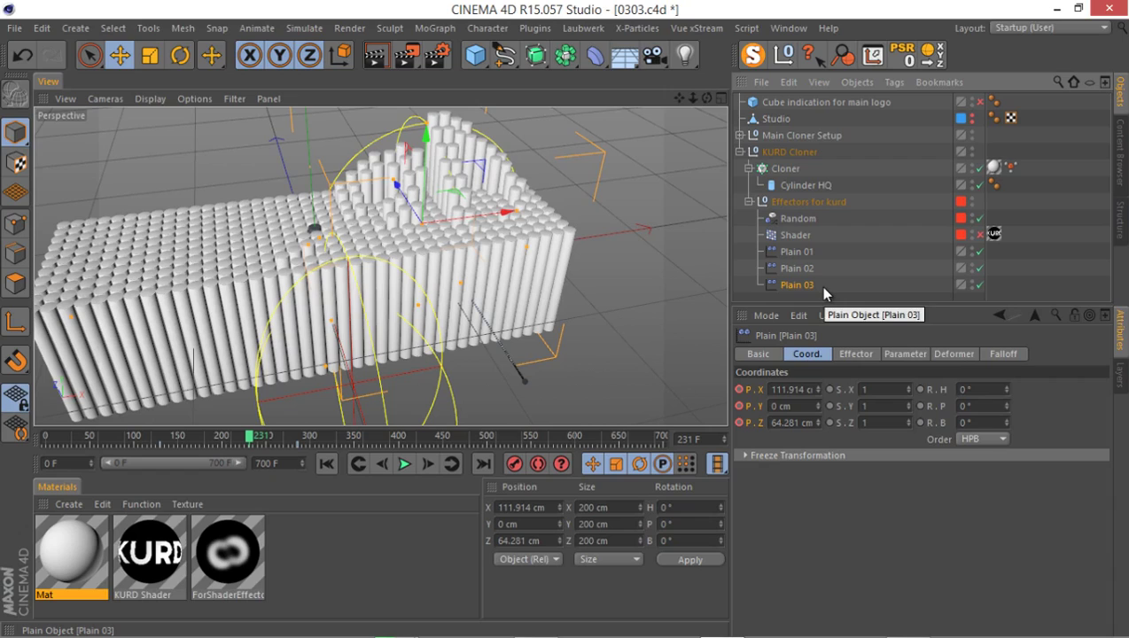
Add Plain 03 to the Cloner's Effectors list.
click(785, 169)
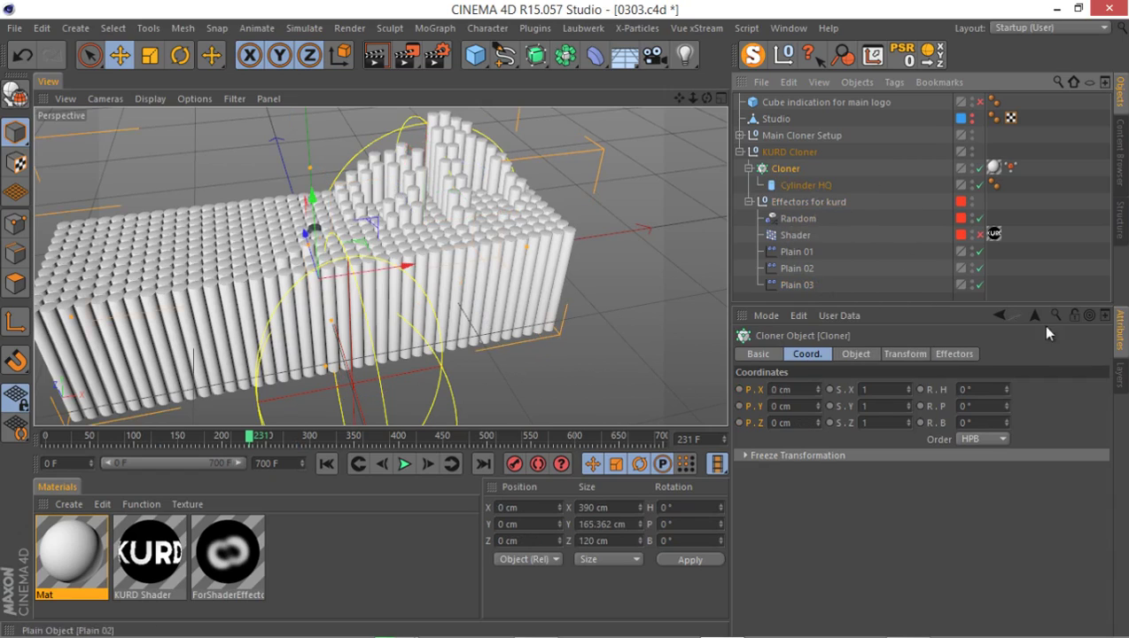
click(1118, 367)
click(1118, 341)
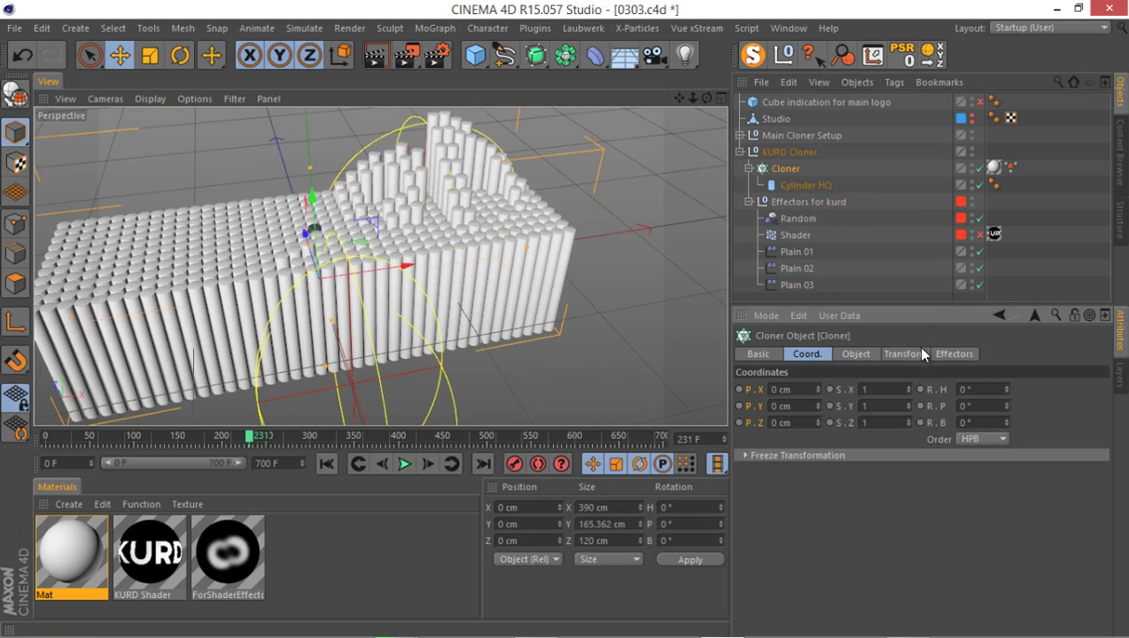
click(953, 354)
drag(777, 285, 812, 473)
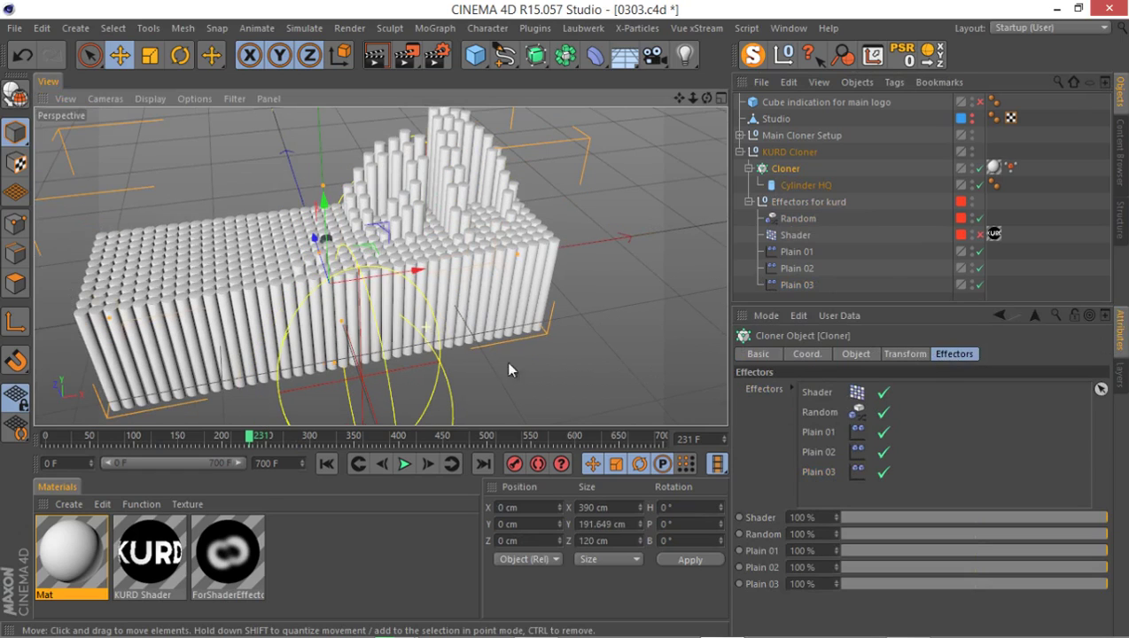
click(805, 354)
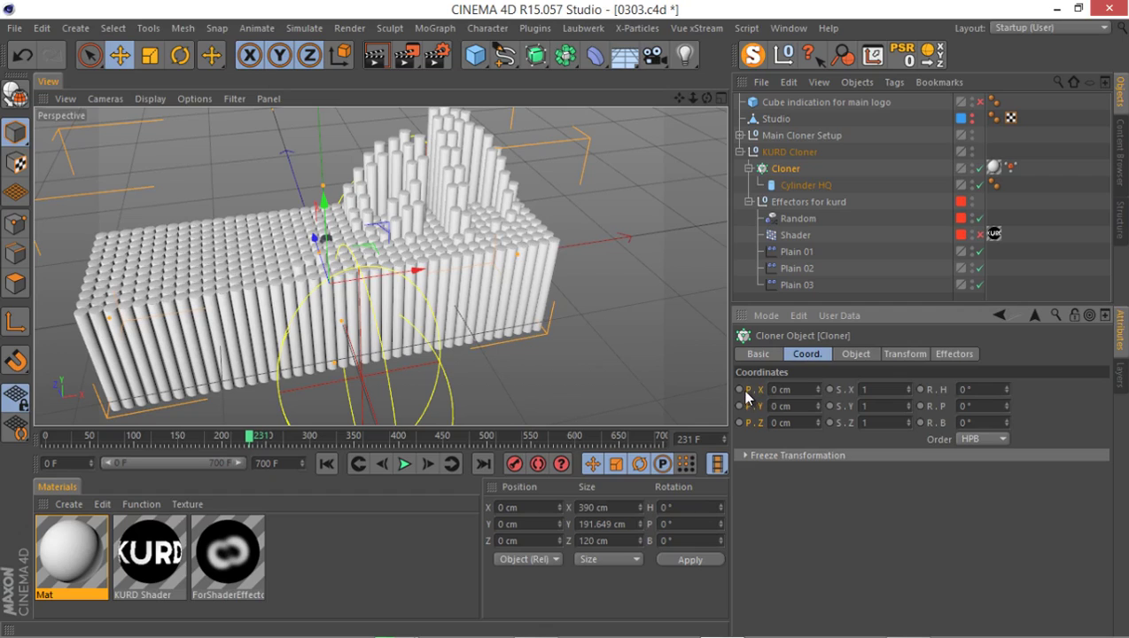
Drag Plain 03 along X to the left of the cylinder block in the top view.
click(787, 285)
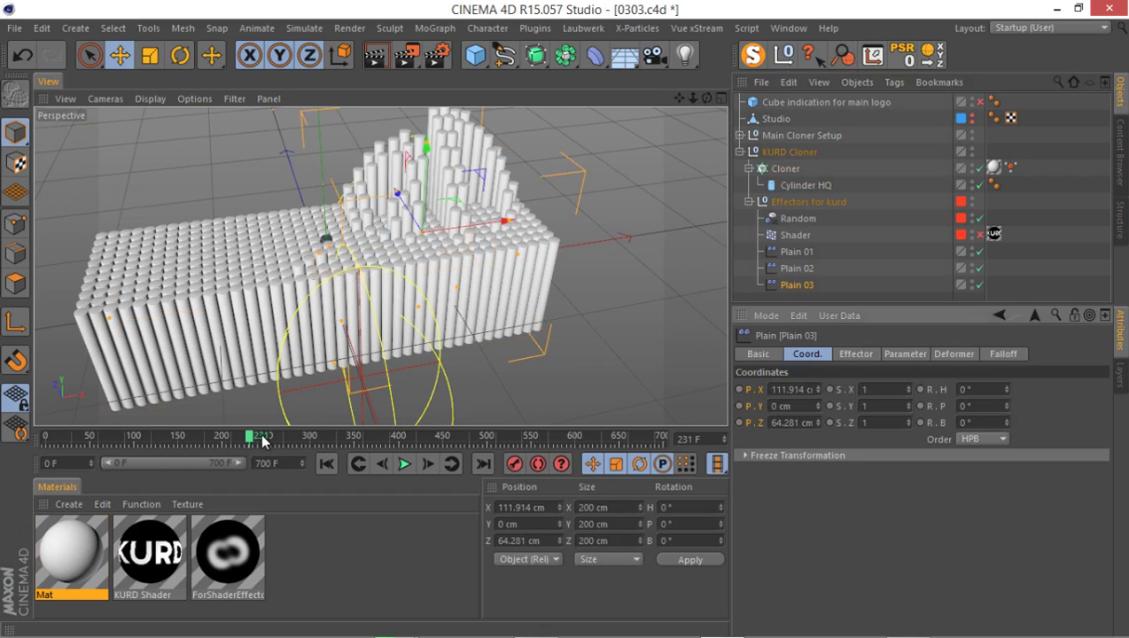
scroll(322, 260, down, 5)
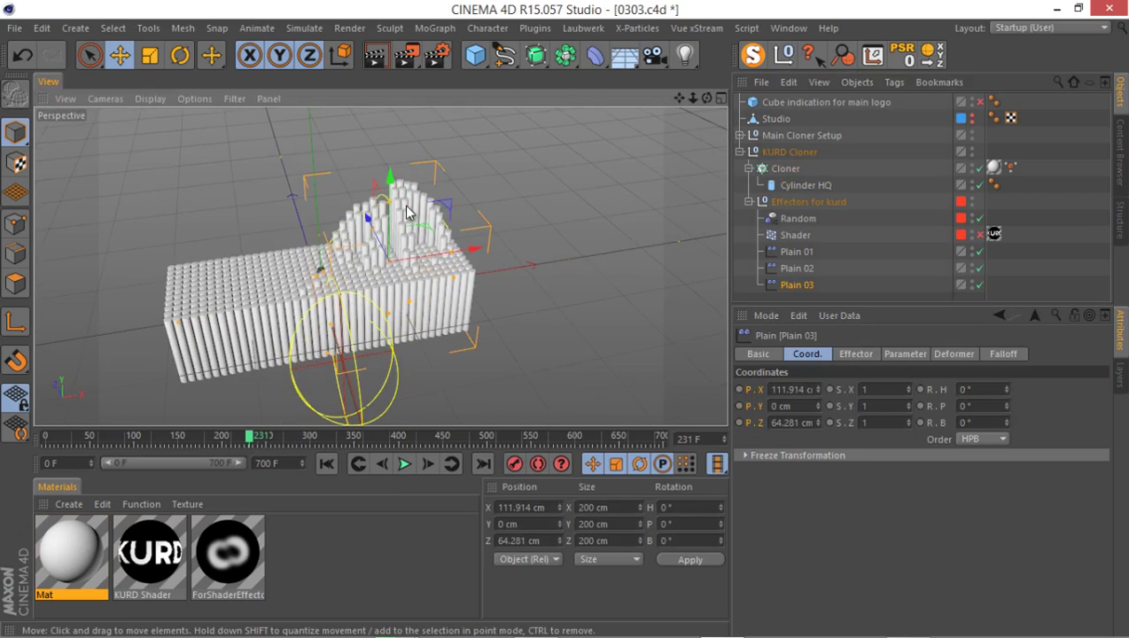
middle_click(407, 210)
middle_click(574, 191)
scroll(533, 213, down, 3)
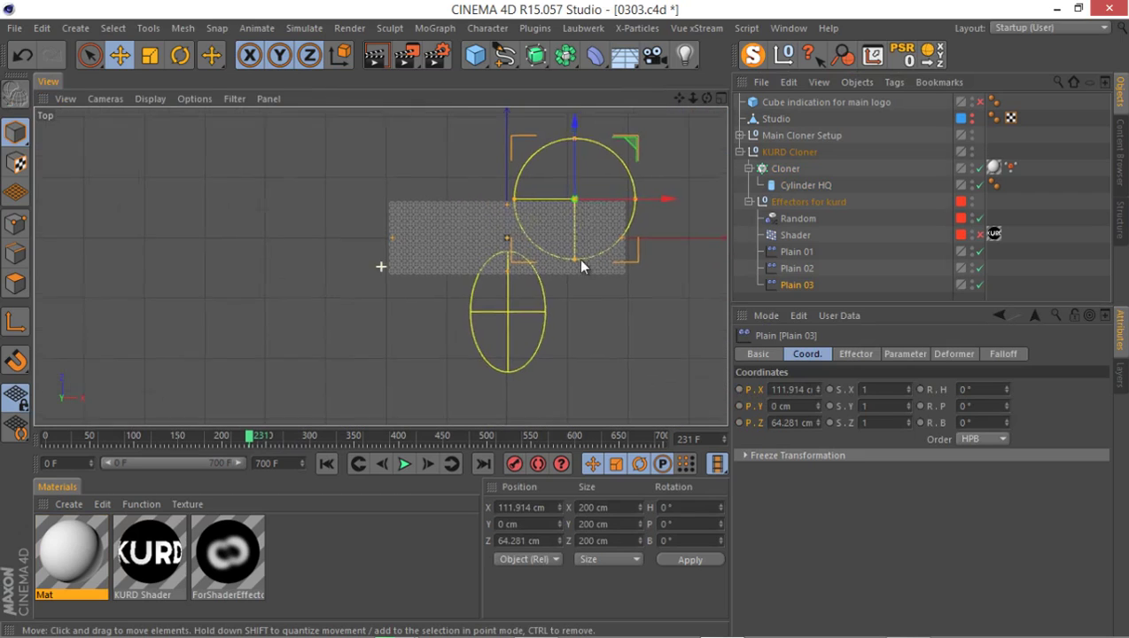
drag(626, 193, 376, 232)
Nudge Plain 03 further left to about X -292 cm, checking from the perspective view.
middle_click(303, 253)
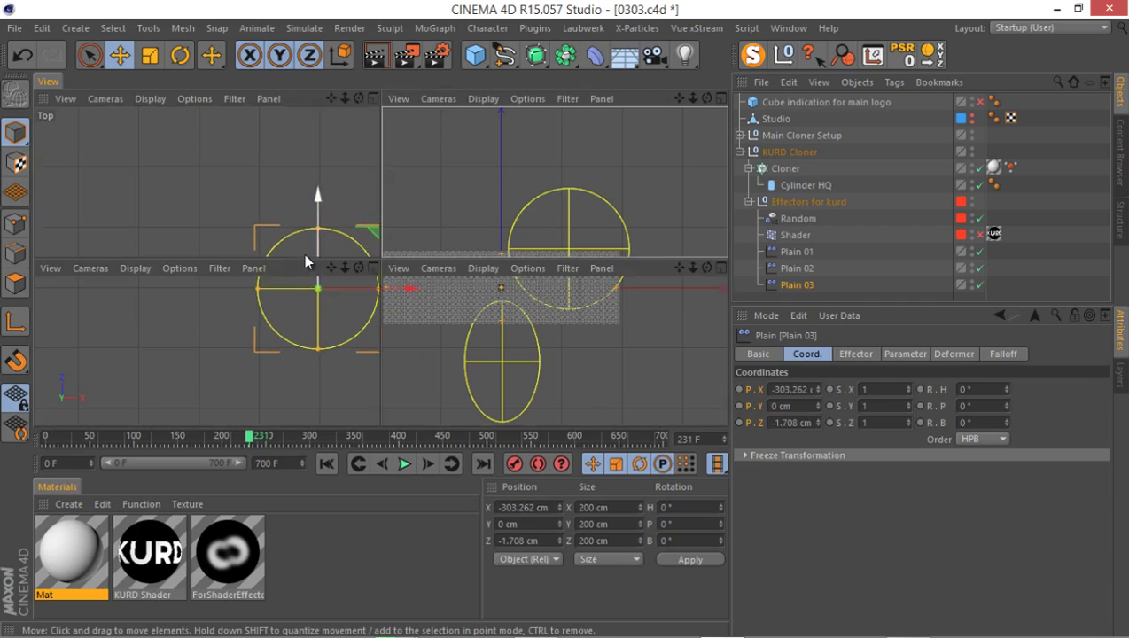
middle_click(303, 253)
alt+drag(256, 217, 345, 280)
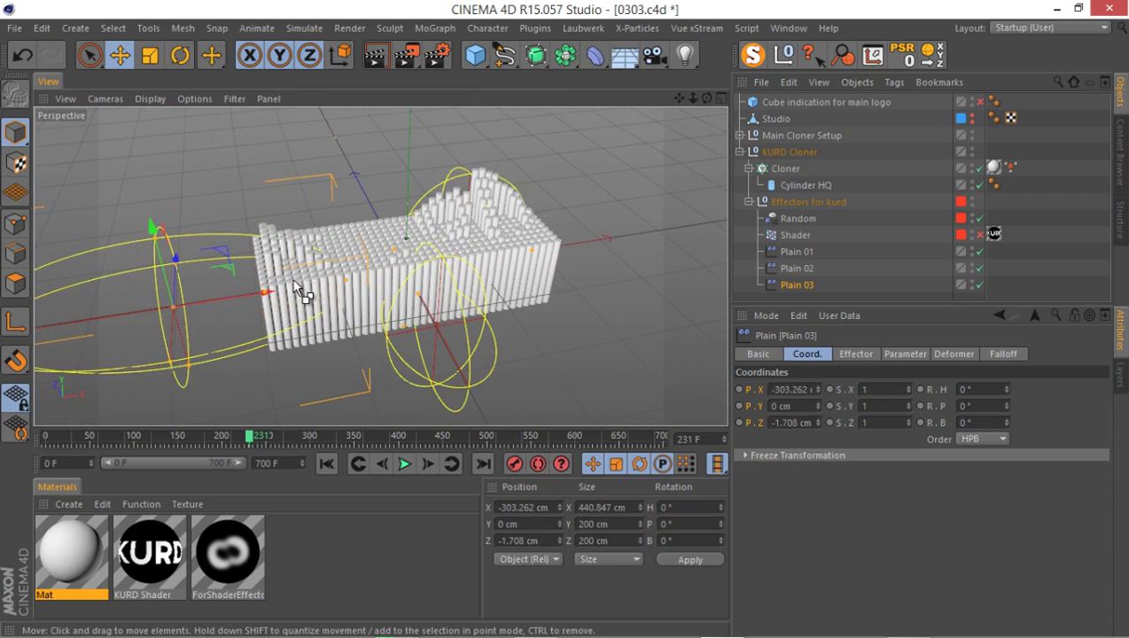
key(ctrl+shift+z)
mouse_move(229, 289)
mouse_down()
mouse_move(217, 296)
mouse_move(574, 272)
mouse_move(237, 294)
mouse_up()
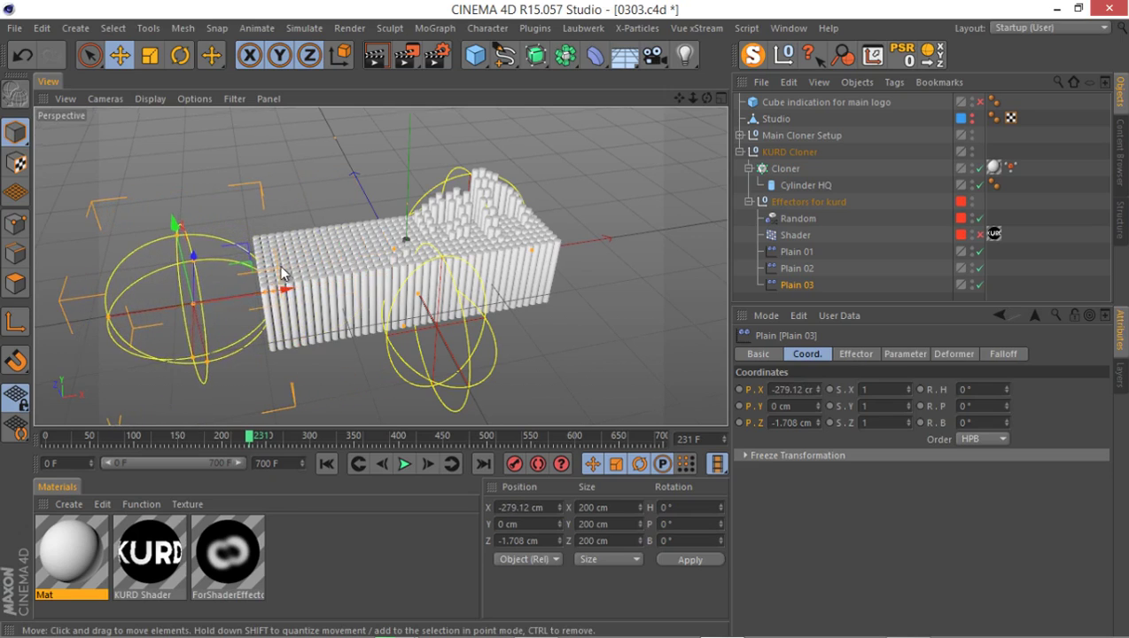
scroll(357, 224, up, 5)
alt+drag(335, 259, 305, 176)
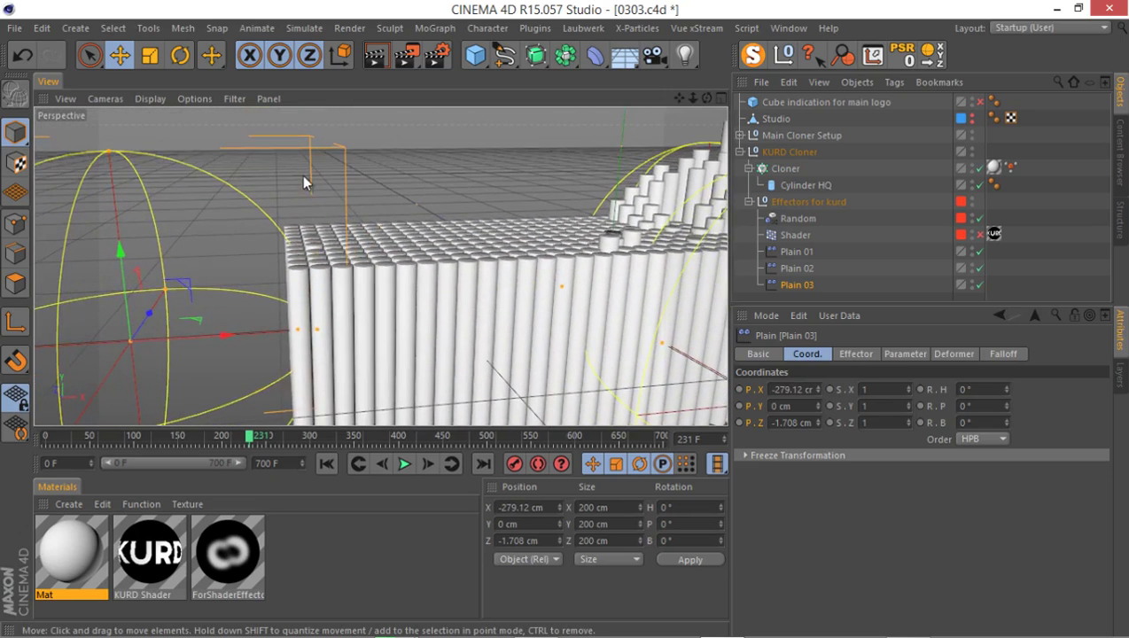
drag(225, 335, 199, 332)
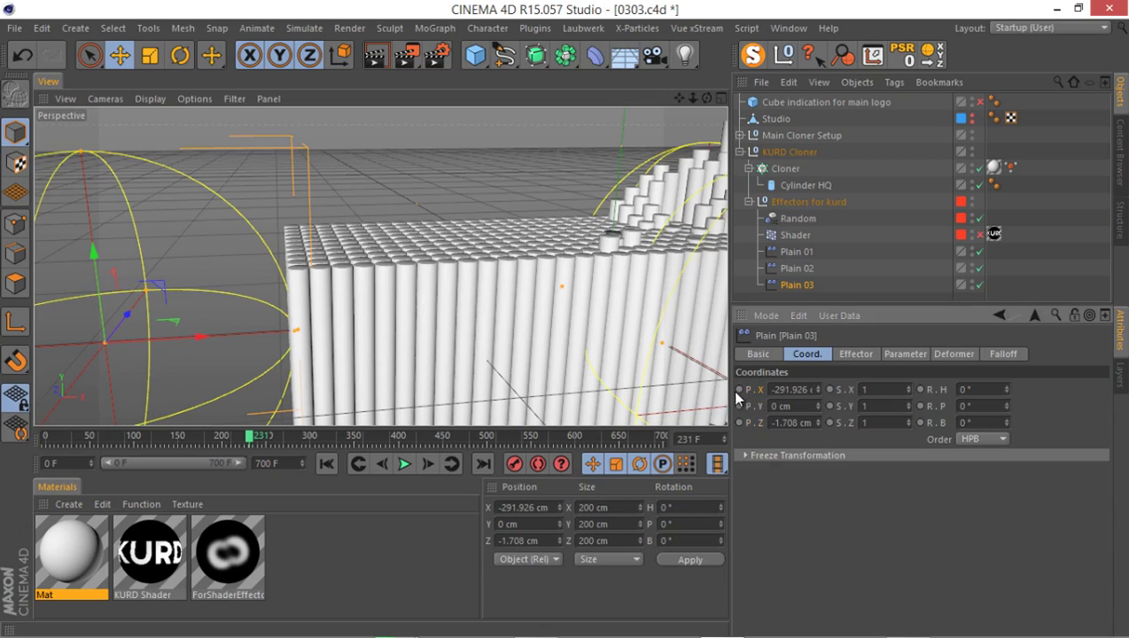
alt+drag(309, 291, 245, 443)
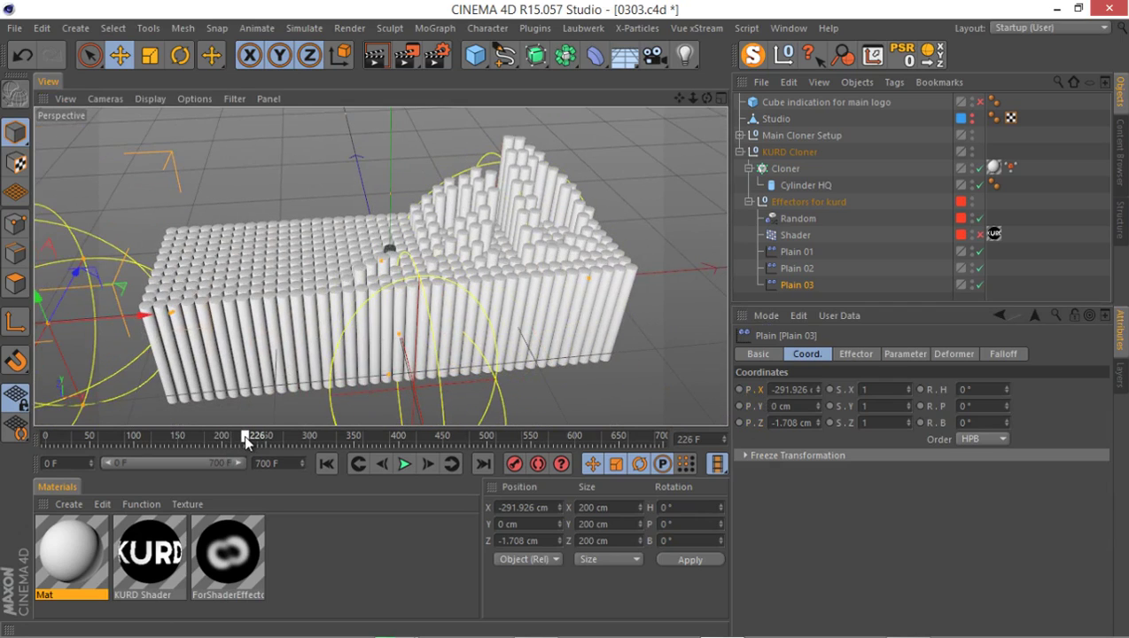
Keyframe Plain 03's P.X at -291.926 cm at frame 226 and 281.624 cm at frame 337, then scrub to preview.
ctrl+click(738, 390)
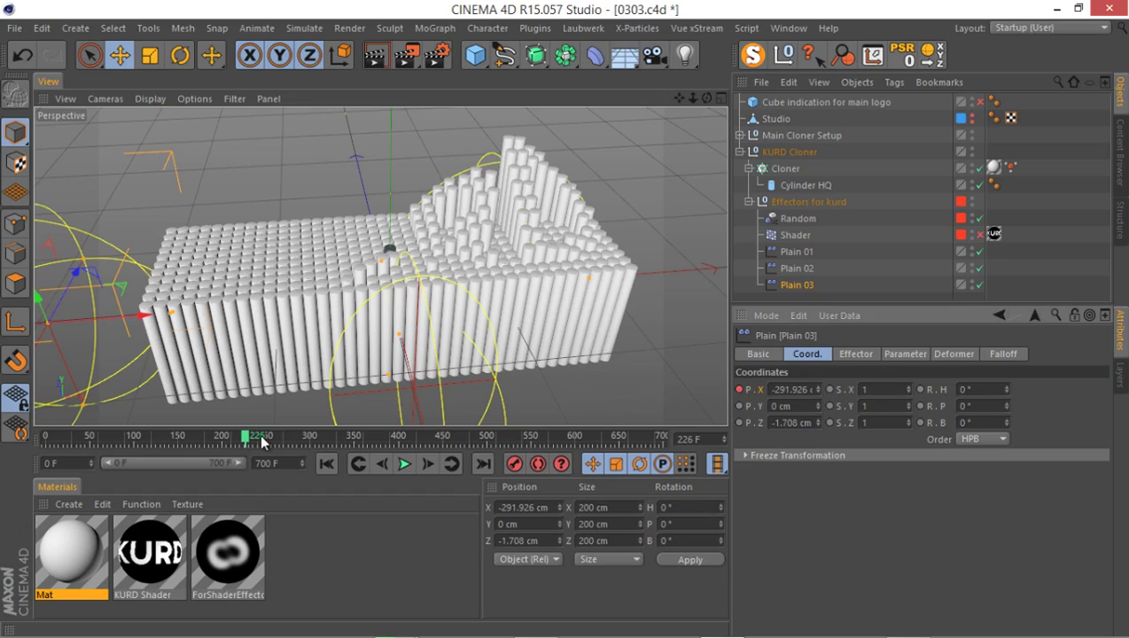
drag(250, 437, 343, 480)
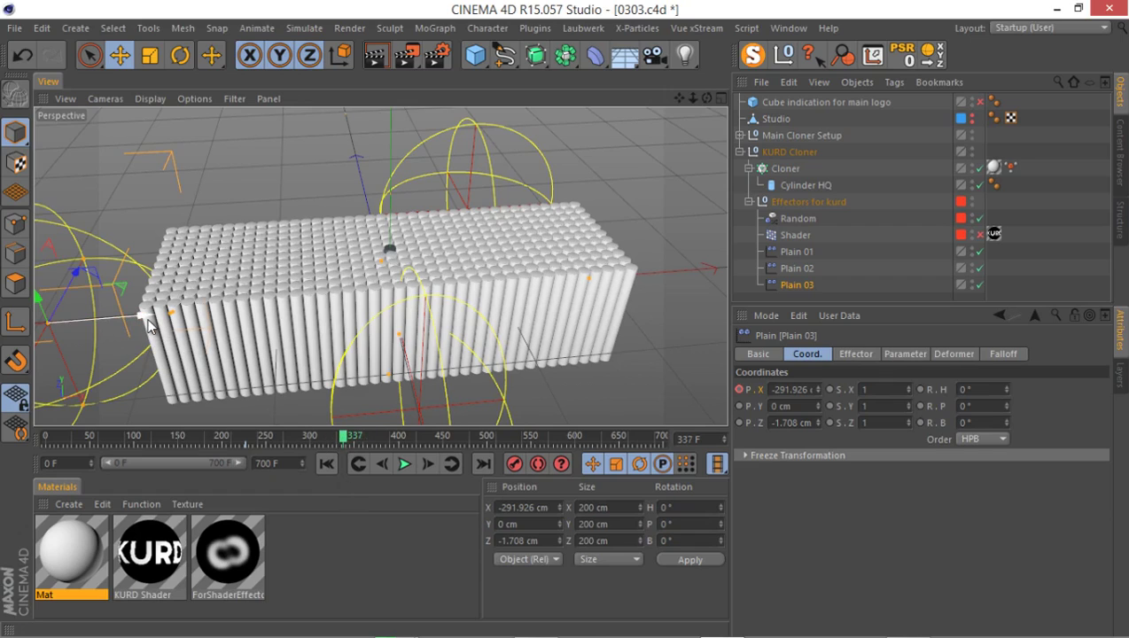
drag(162, 326, 691, 322)
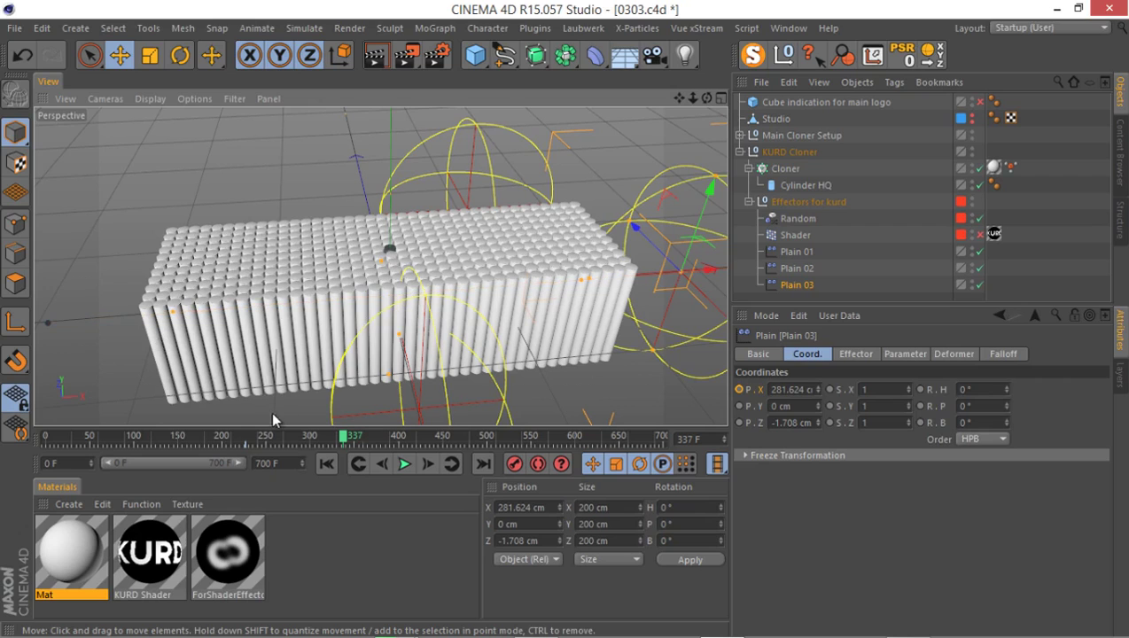
click(740, 389)
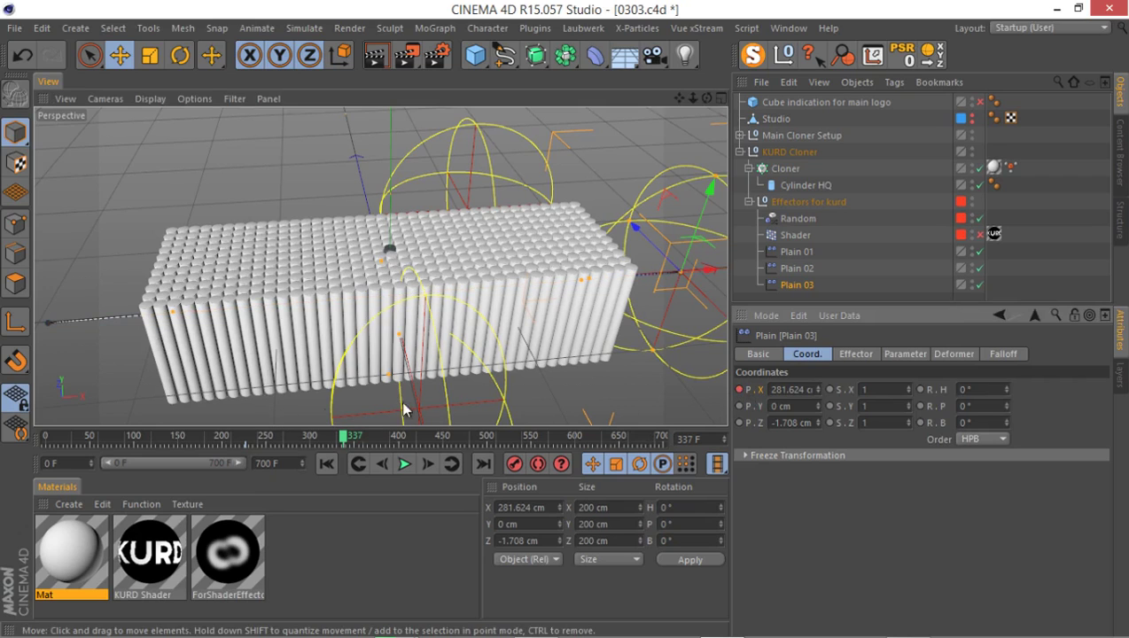
drag(302, 438, 274, 437)
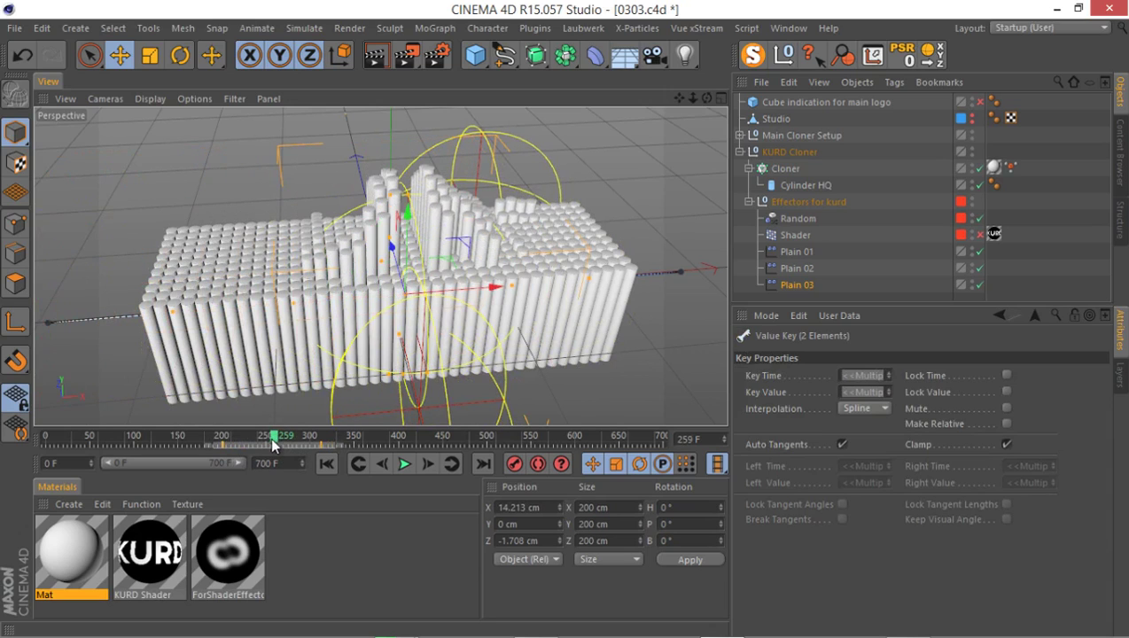
mouse_move(274, 437)
mouse_down()
mouse_move(233, 439)
mouse_move(295, 439)
mouse_move(258, 439)
mouse_up()
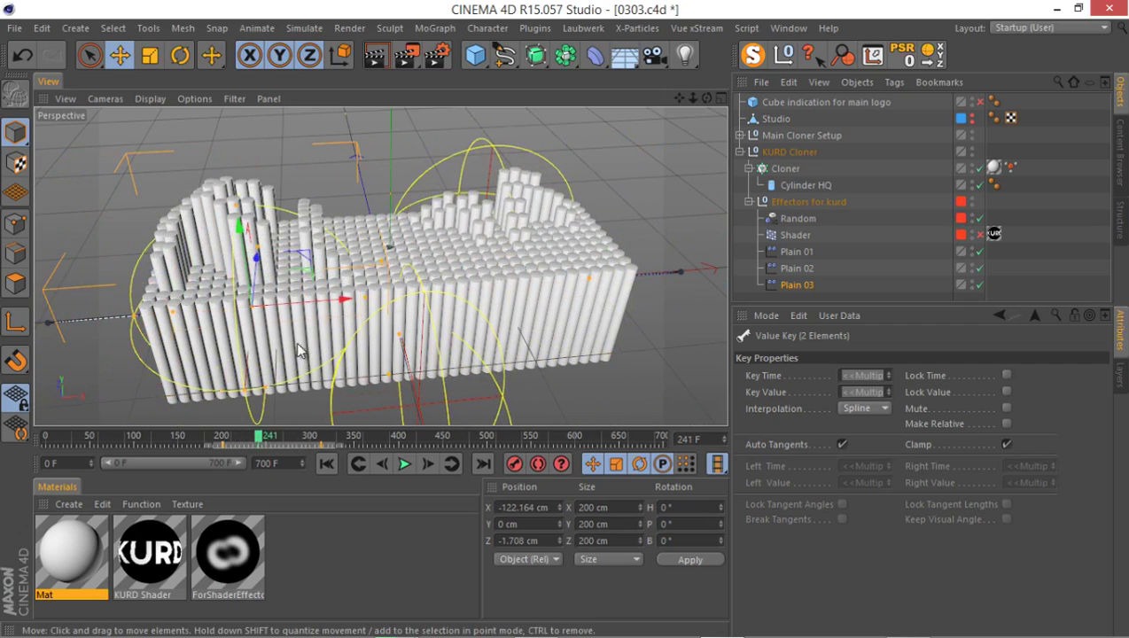
alt+drag(284, 328, 365, 323)
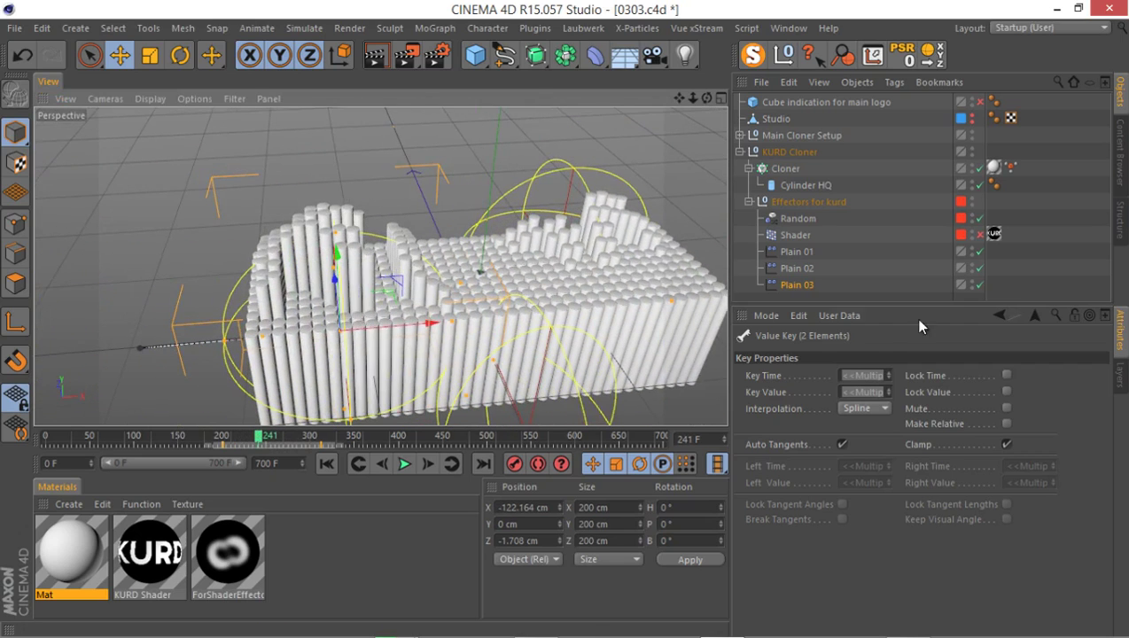
Set Plain 03's falloff Size X to 149 cm.
click(799, 289)
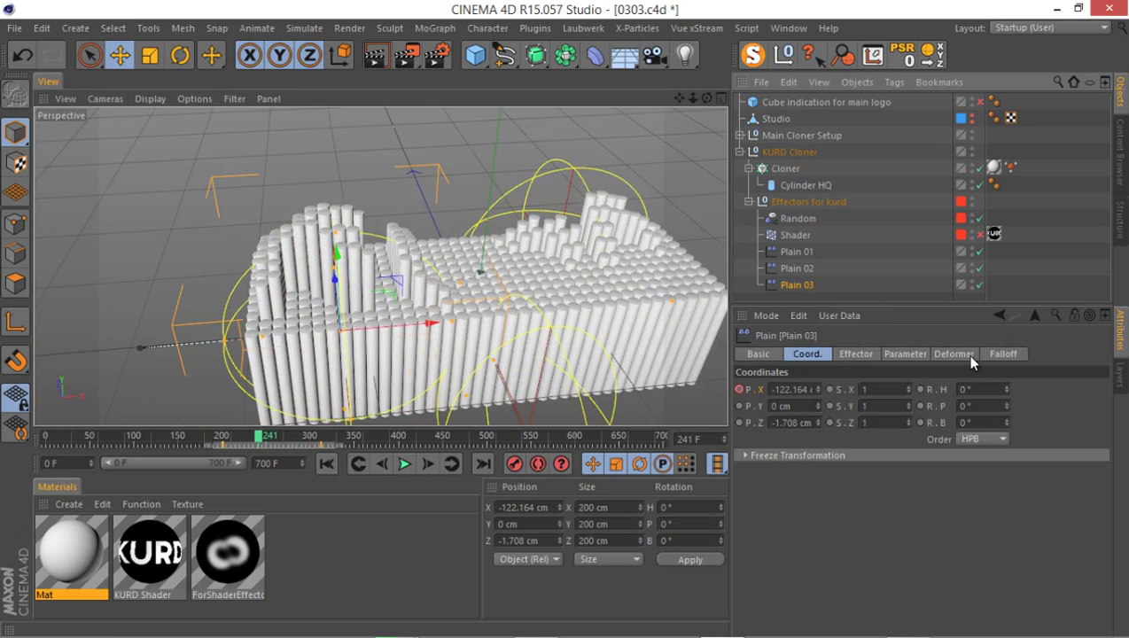
click(1000, 353)
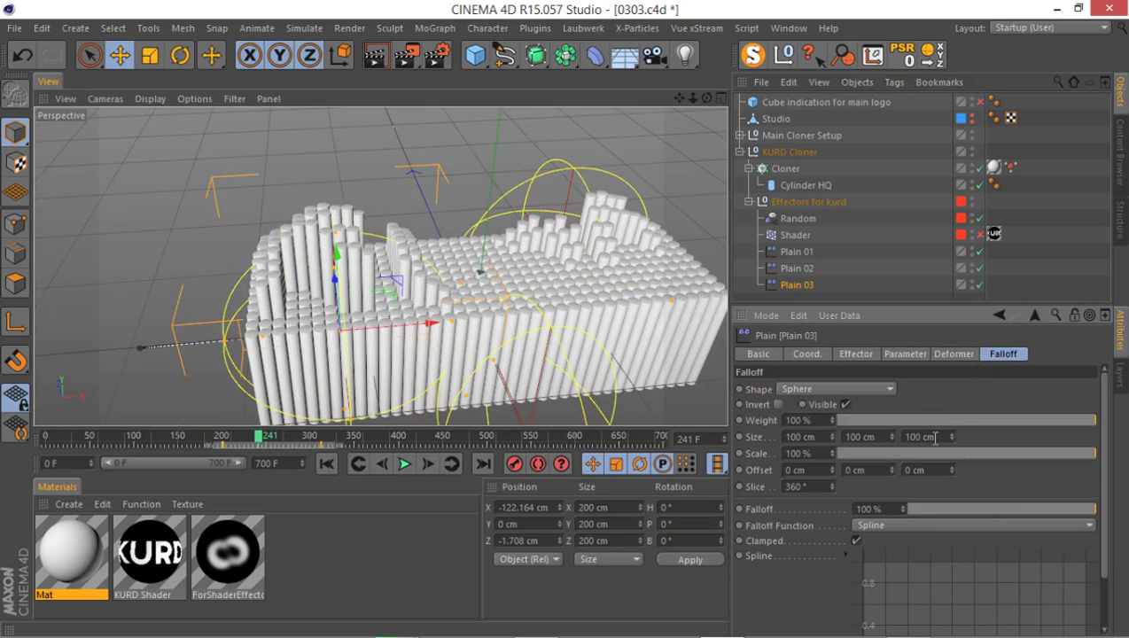
drag(831, 438, 831, 437)
click(831, 439)
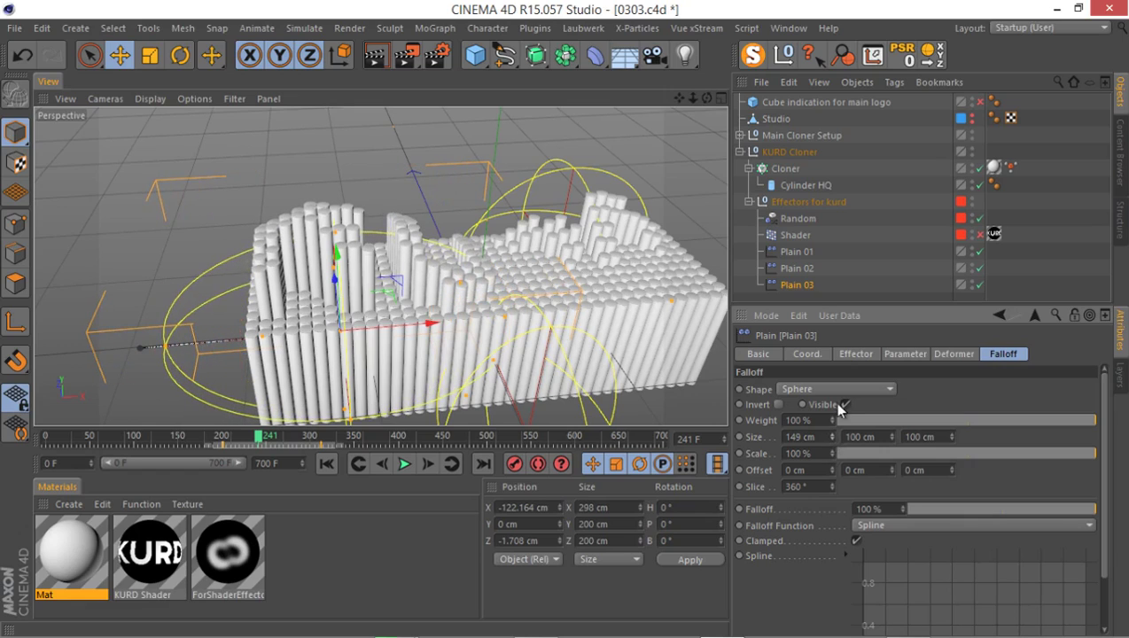
Set Plain 03's P.Y lift to 35 cm and scrub the timeline to check it.
click(856, 353)
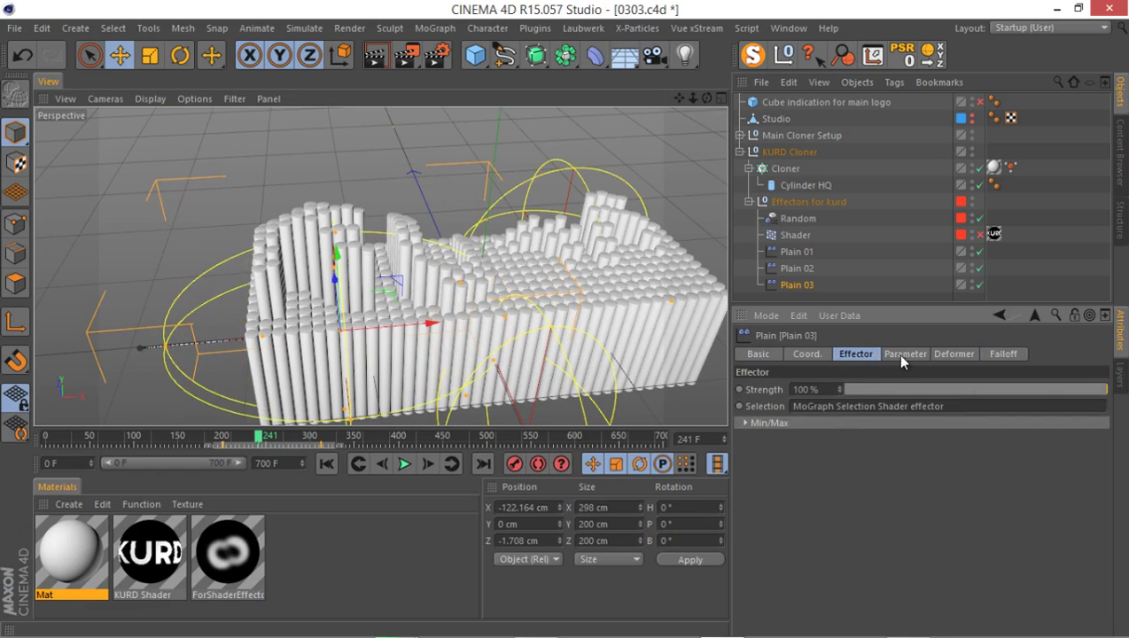
click(902, 353)
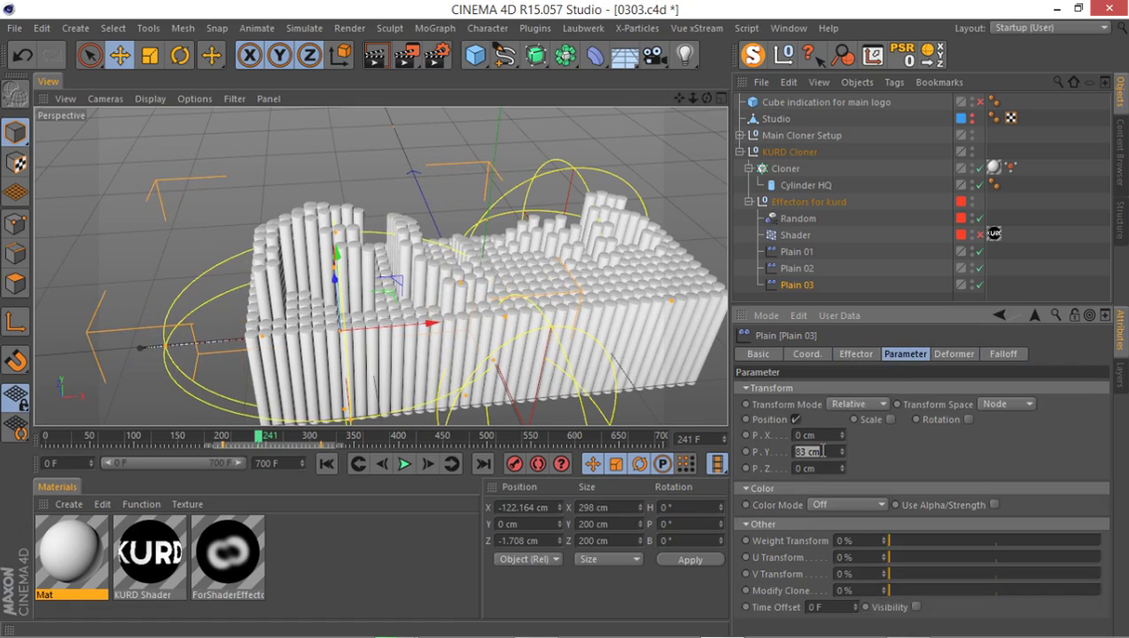
text(35)
key(Return)
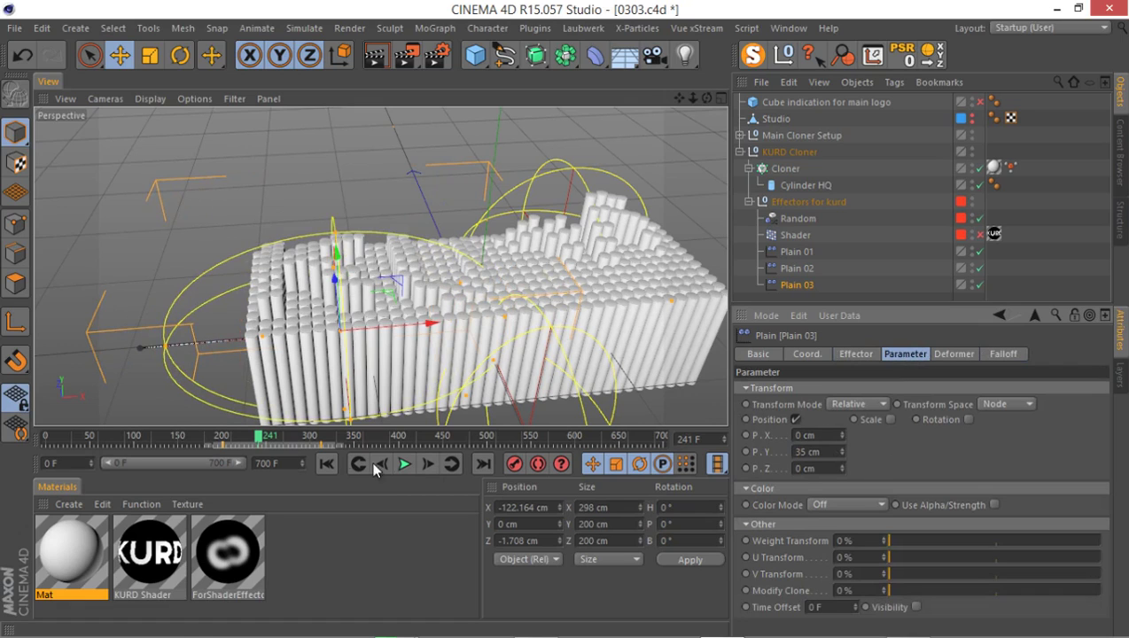
drag(259, 436, 237, 441)
drag(216, 443, 143, 470)
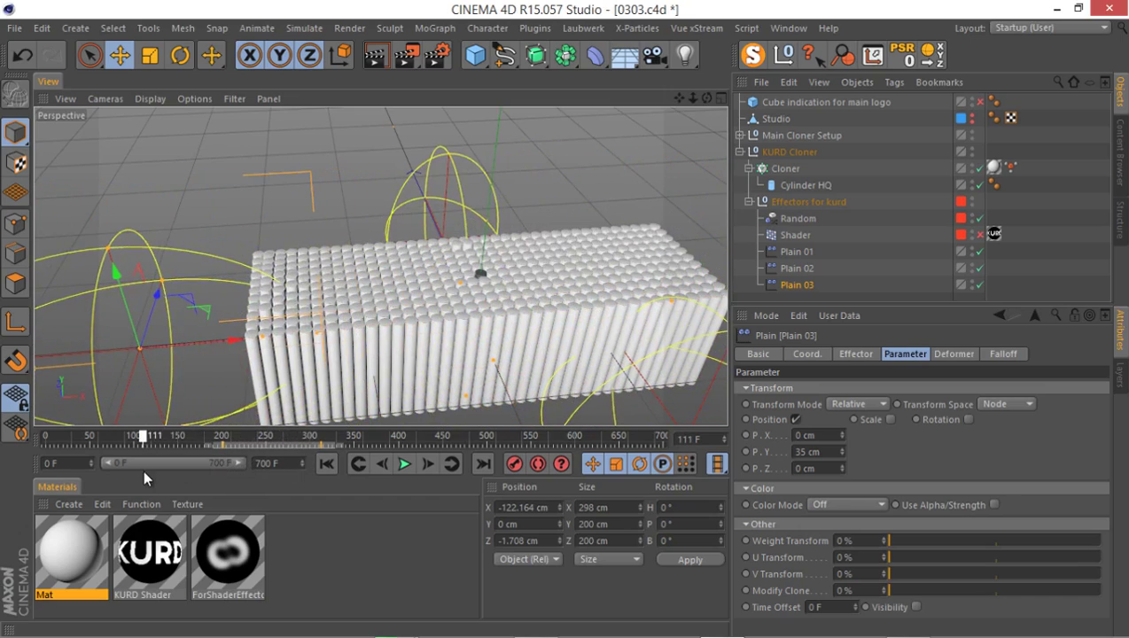
Play the sweep from frame 111, stop at frame 294, and Ctrl-drag Plain 03 to duplicate it.
click(398, 468)
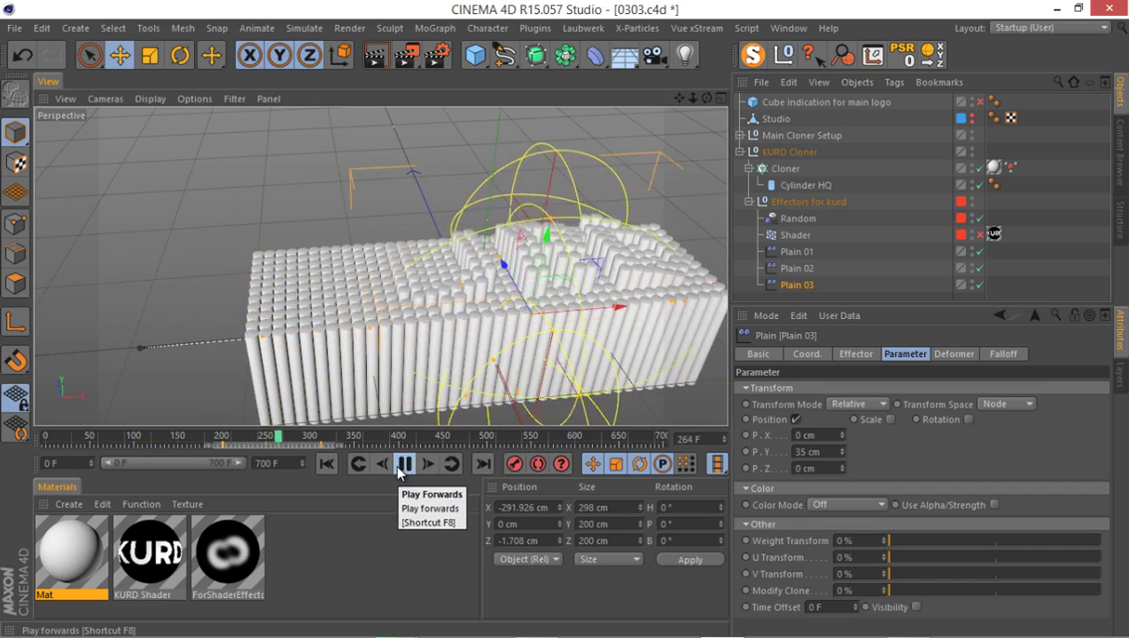
click(398, 467)
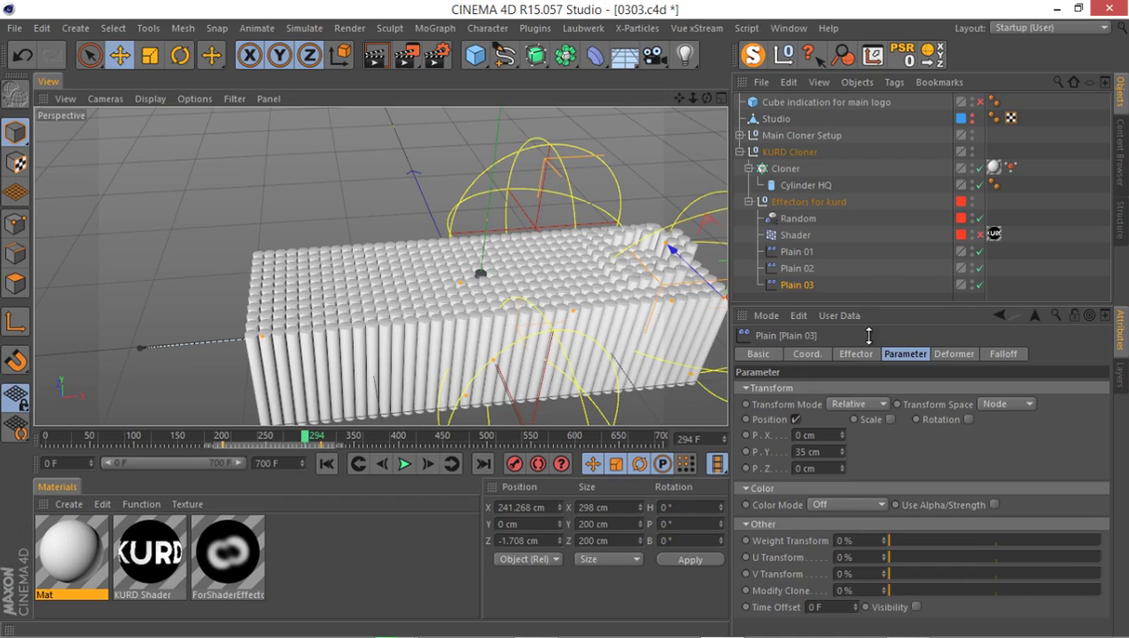
drag(868, 335, 869, 379)
mouse_move(787, 286)
ctrl+mouse_down()
mouse_move(776, 298)
mouse_move(804, 294)
ctrl+mouse_up()
Rename the copied effector to Plain 04.
double_click(802, 302)
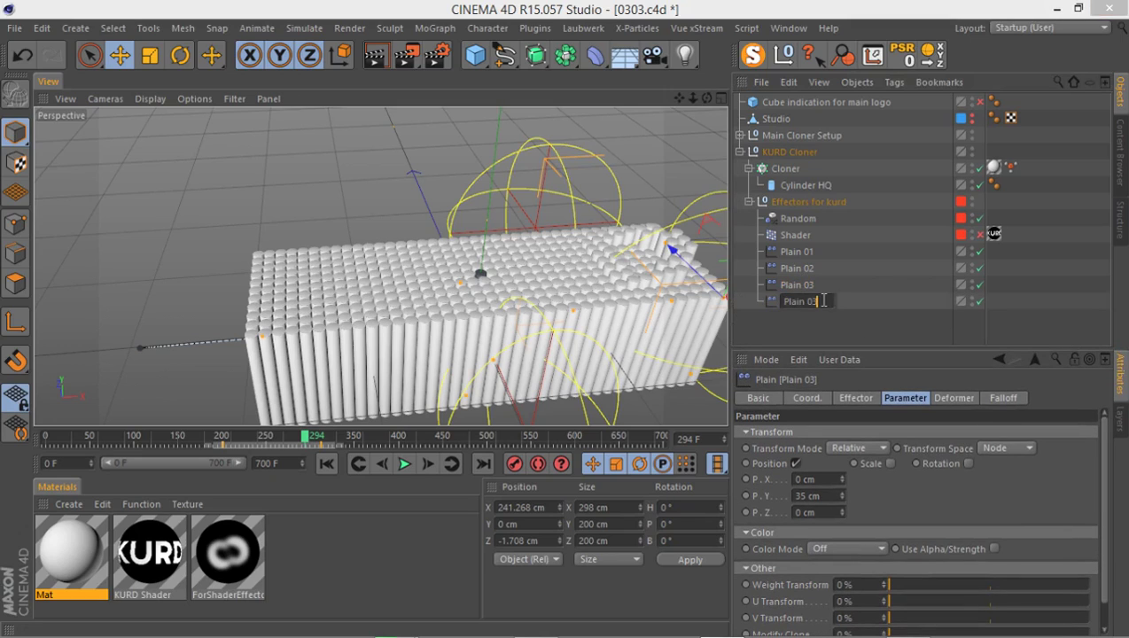
text(4)
key(Return)
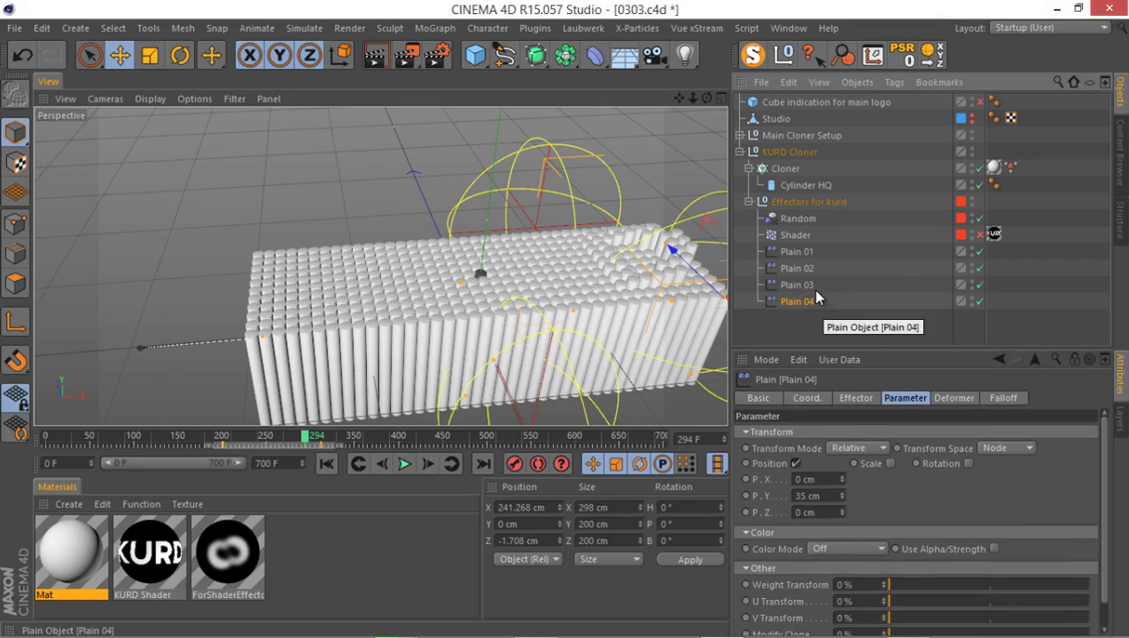
Make sure Plain 04 is included in the Cloner's Effectors list.
click(783, 171)
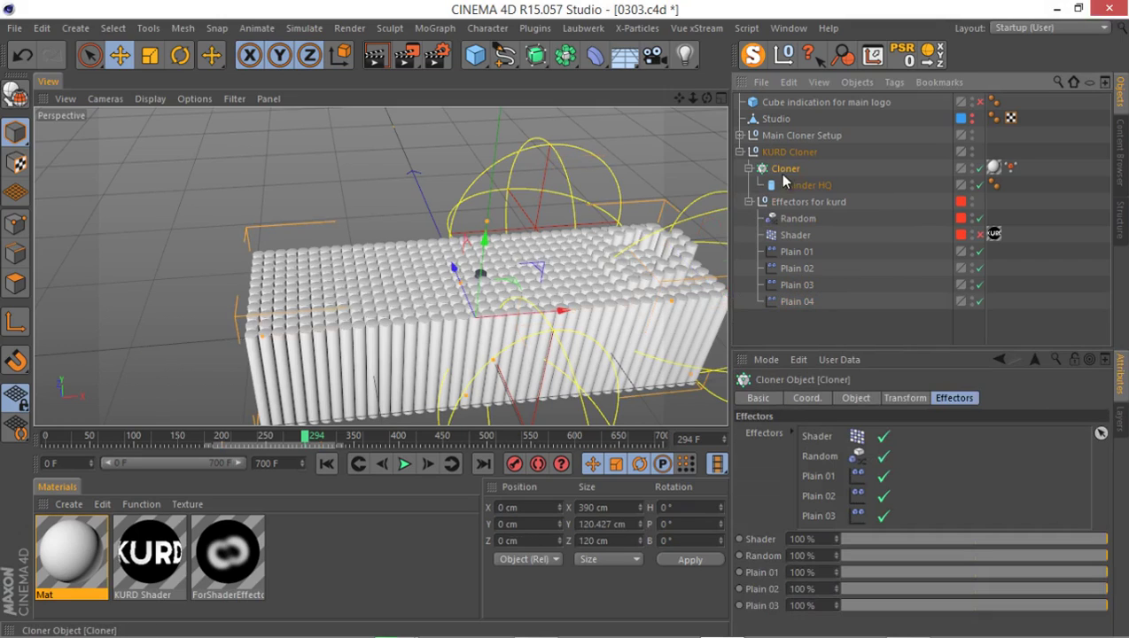
click(791, 432)
drag(767, 299, 808, 347)
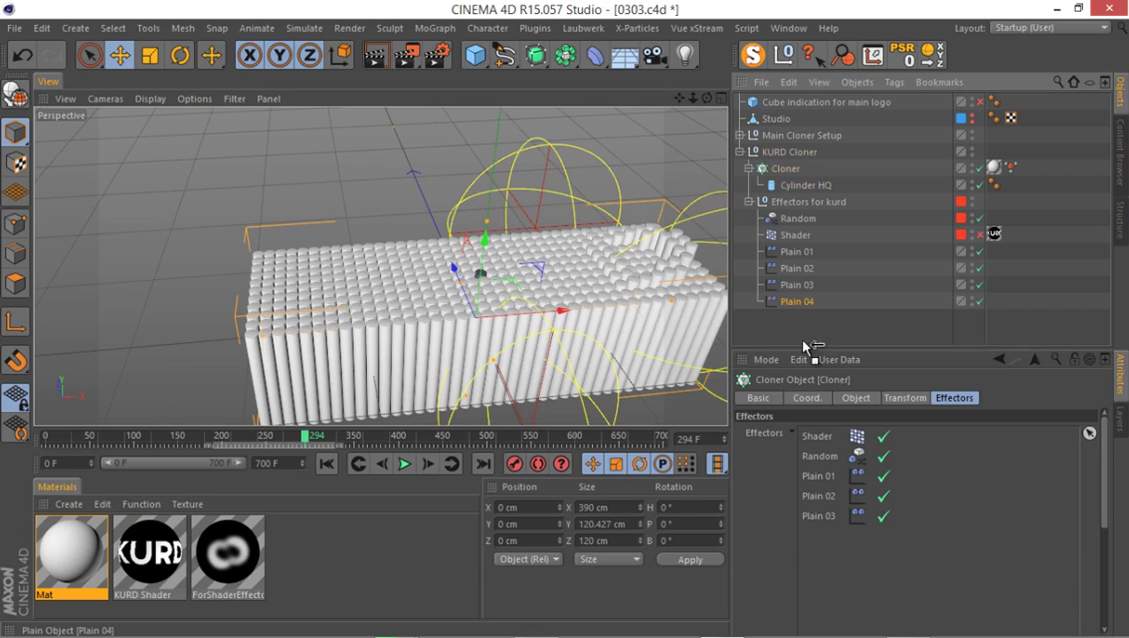
drag(847, 554, 787, 303)
right_click(791, 301)
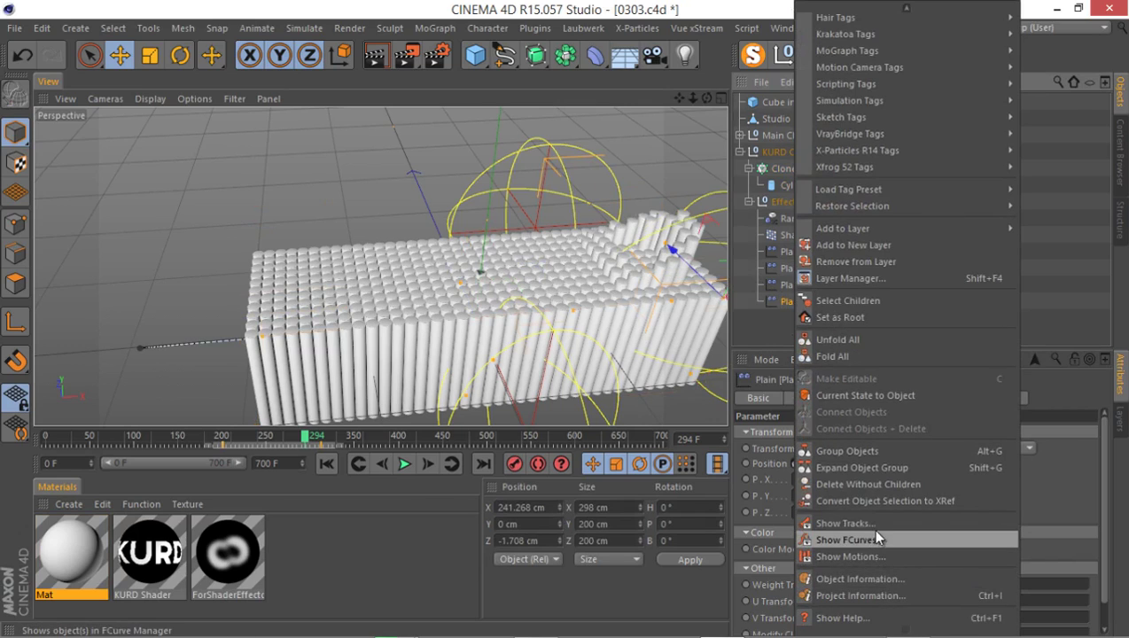
Show Plain 04's F-Curves in an enlarged Timeline and add Plain 03's tracks alongside.
click(871, 528)
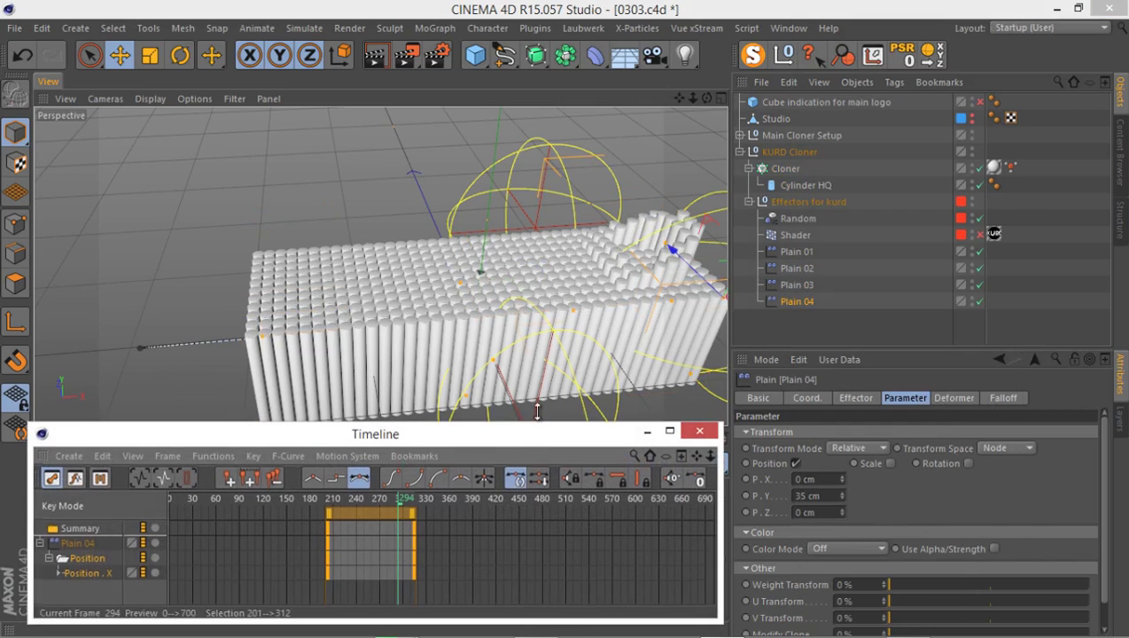
drag(537, 411, 759, 349)
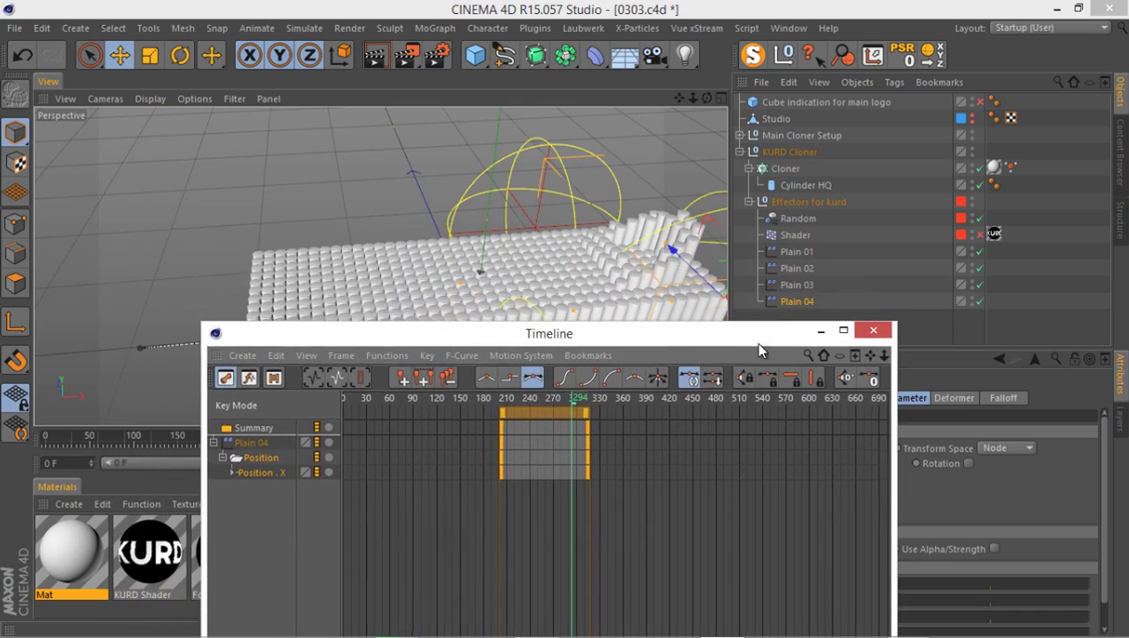
click(789, 284)
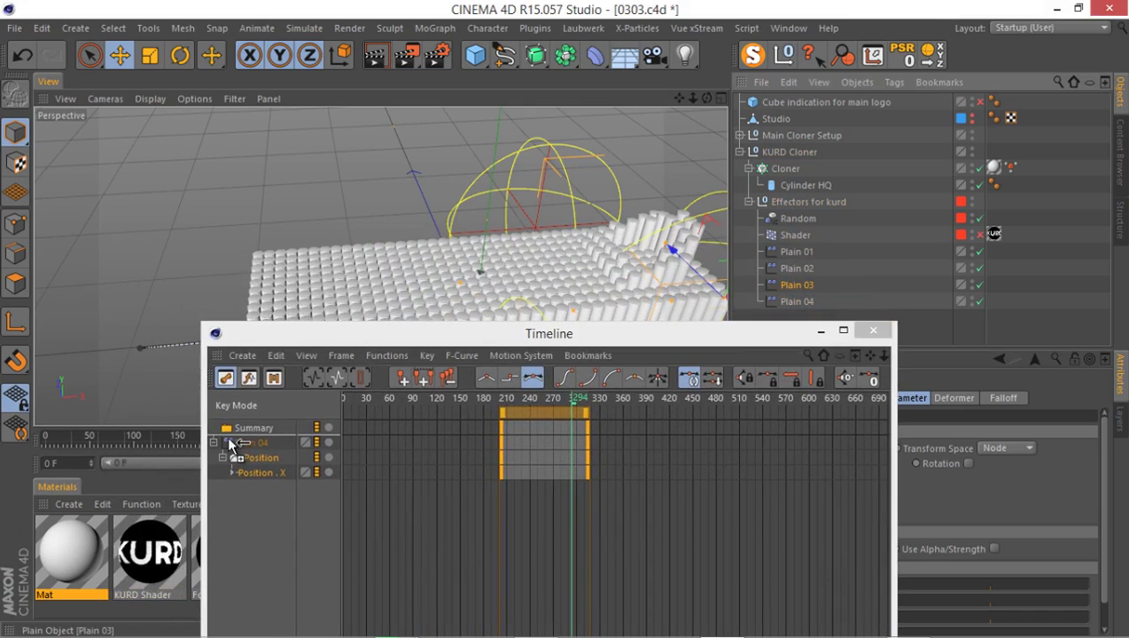
drag(234, 447, 231, 487)
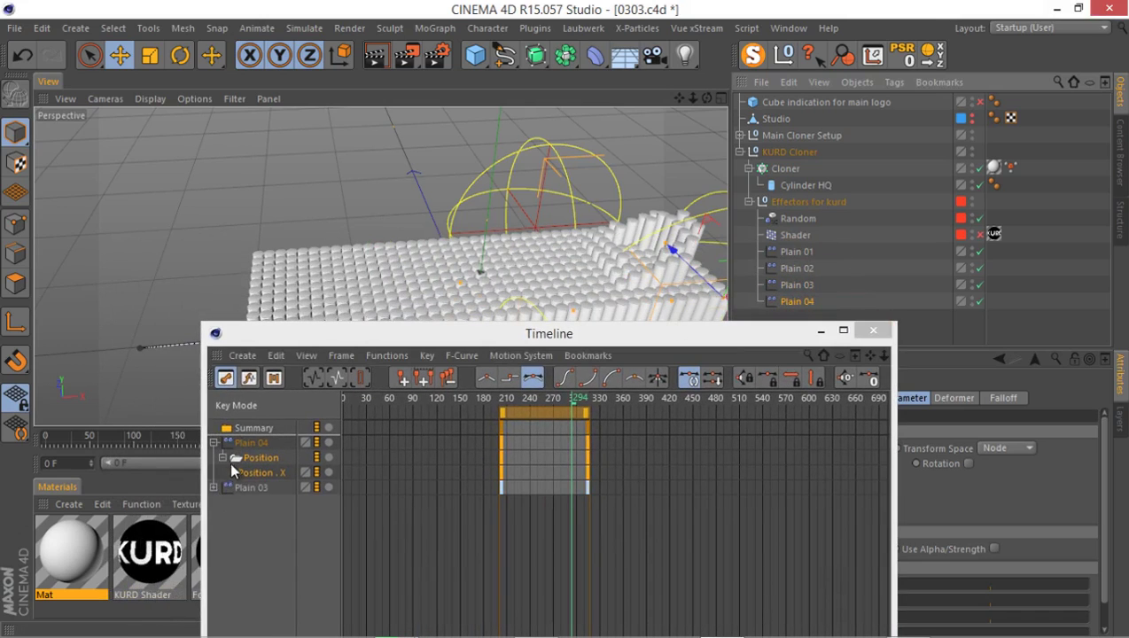
click(213, 443)
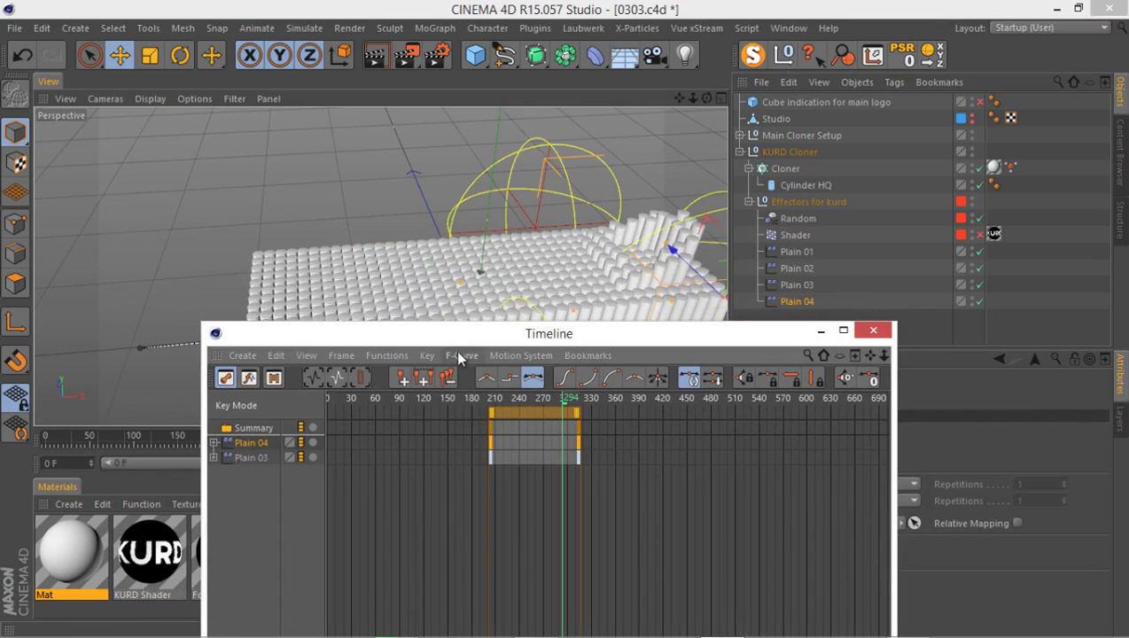
drag(493, 338, 773, 336)
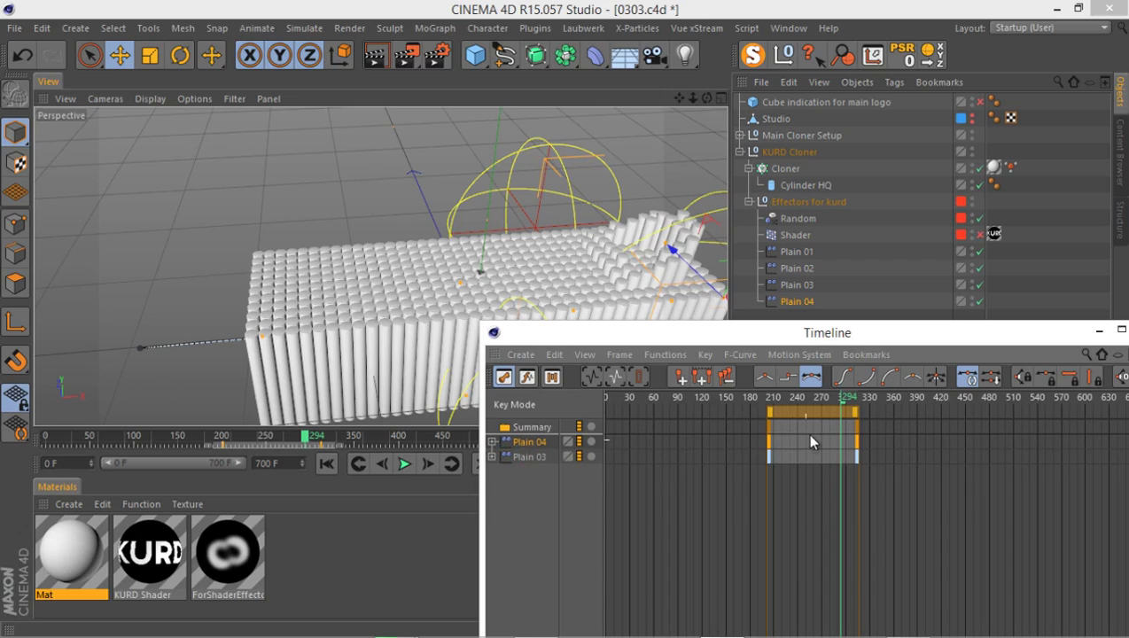
Shift Plain 04's key block about 15 frames later than Plain 03's, previewing the result.
drag(794, 412, 839, 410)
drag(764, 398, 826, 410)
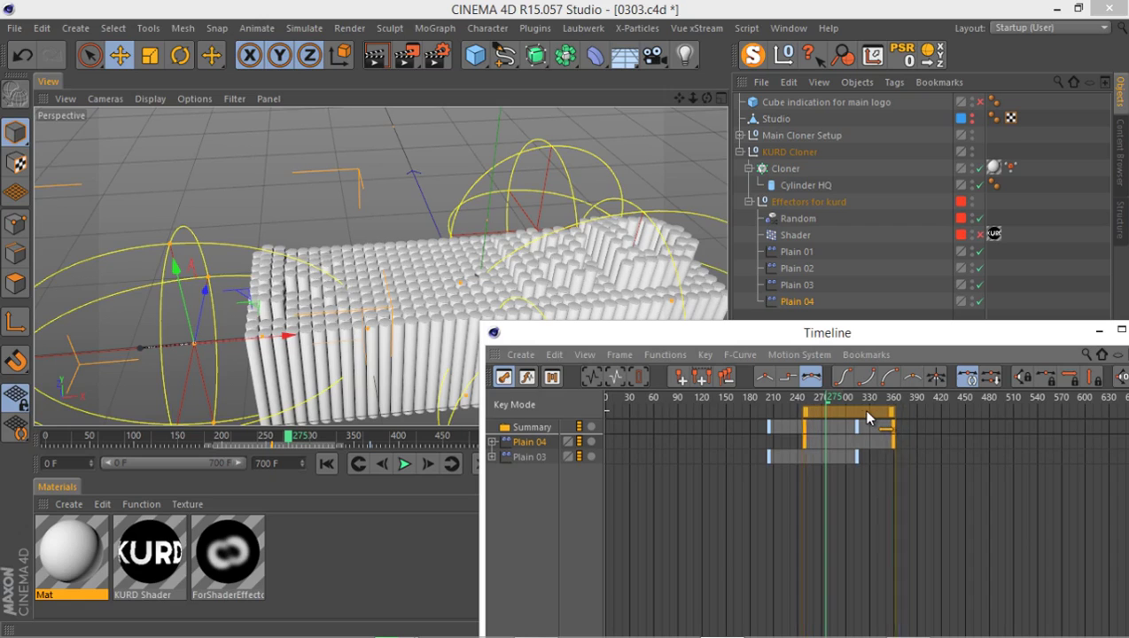
drag(855, 411, 867, 411)
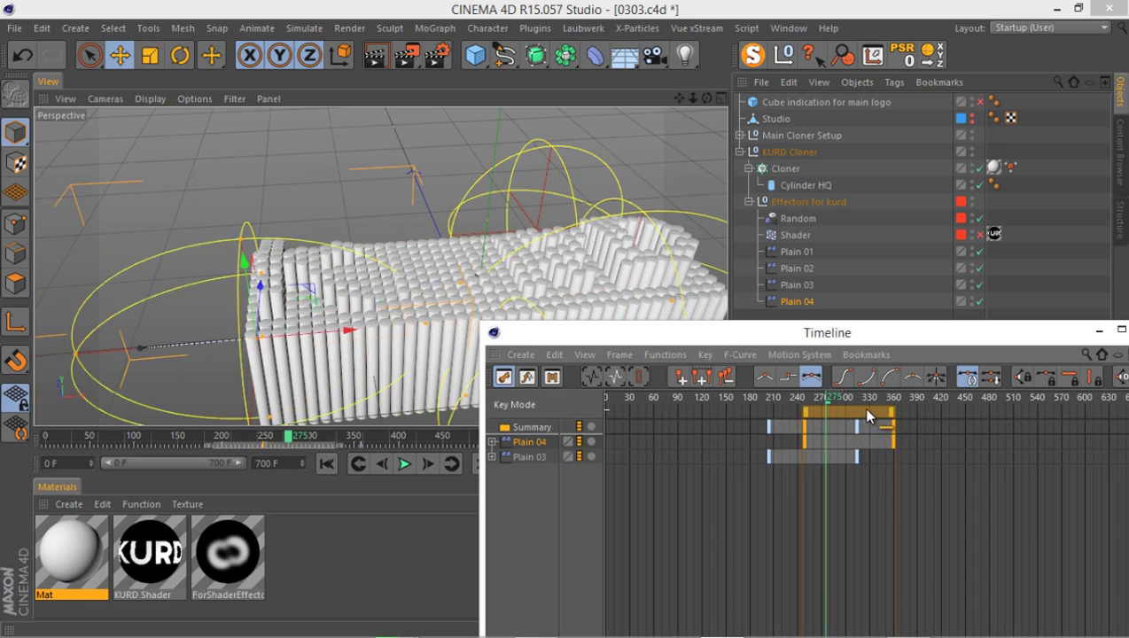
drag(786, 403, 842, 403)
Dock the floating Timeline as a tab beside Materials and collapse the Coordinates panel.
click(798, 354)
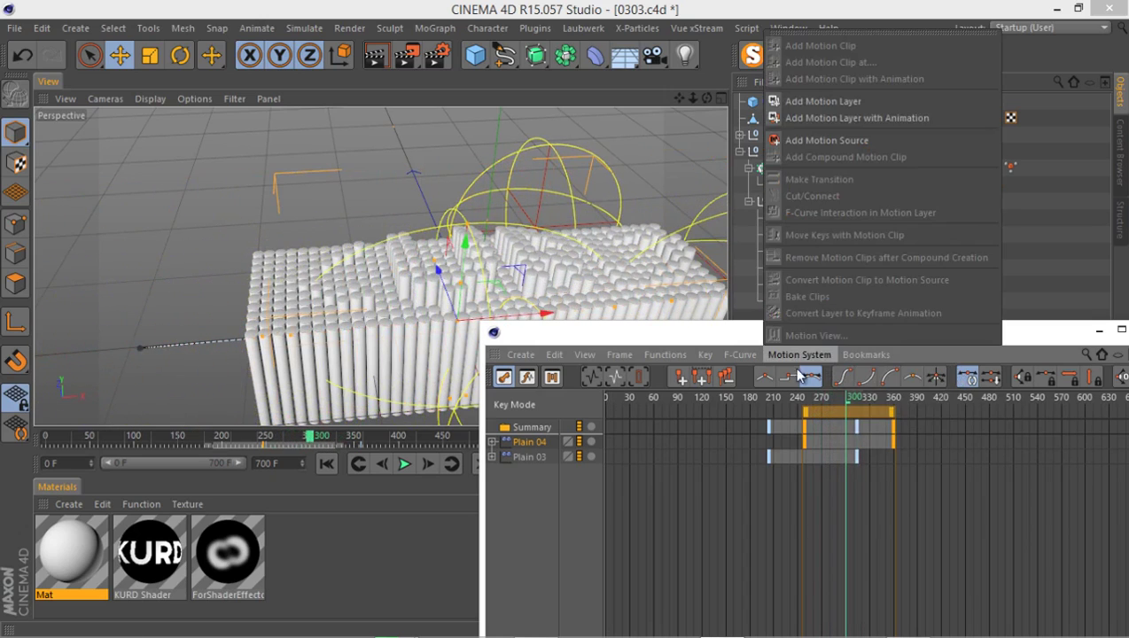
drag(700, 331, 709, 465)
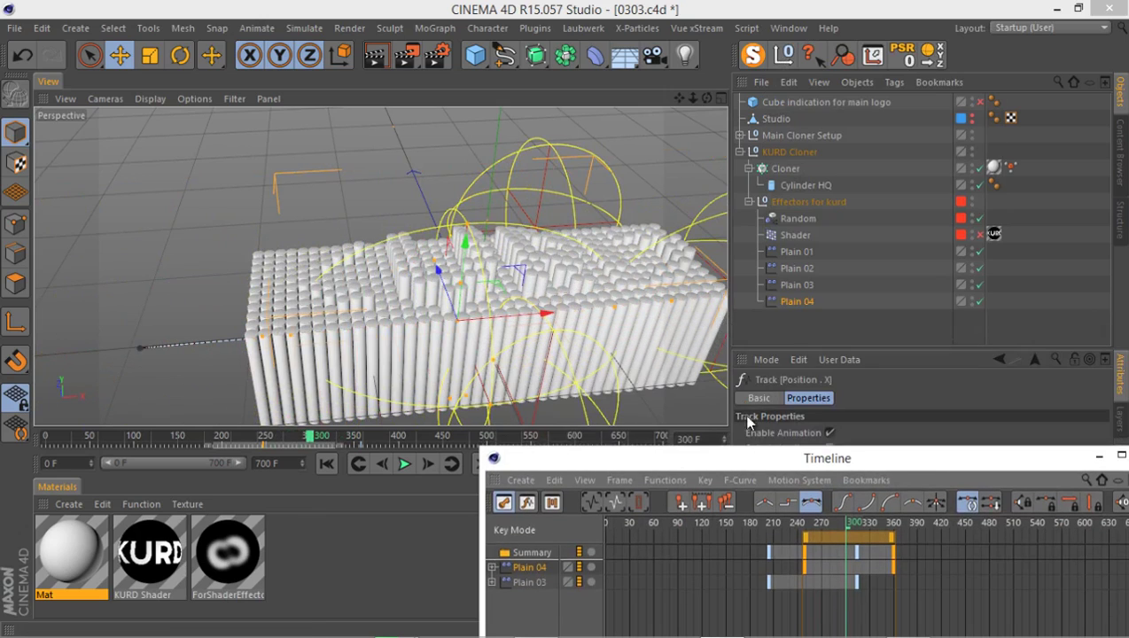
click(795, 301)
drag(587, 459, 604, 332)
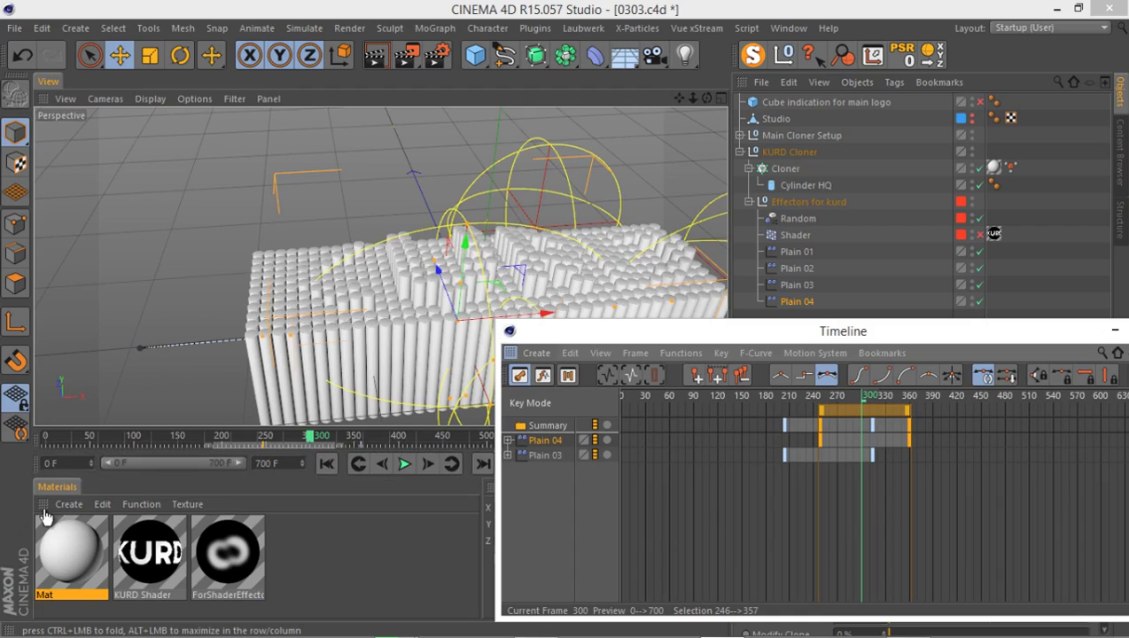
drag(45, 517, 415, 574)
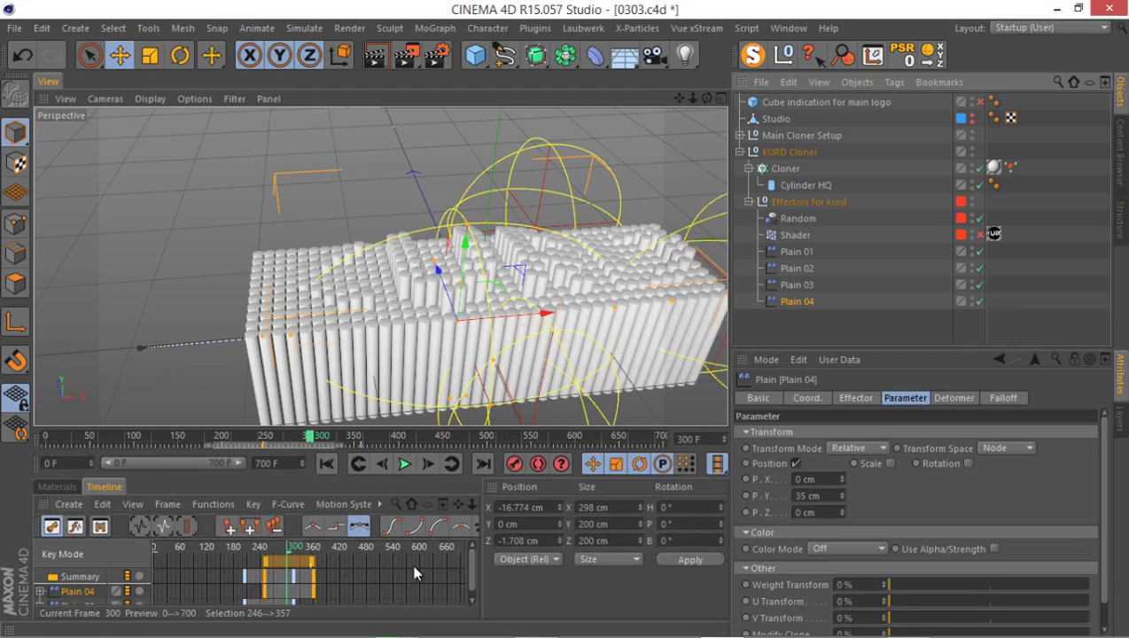
ctrl+click(493, 497)
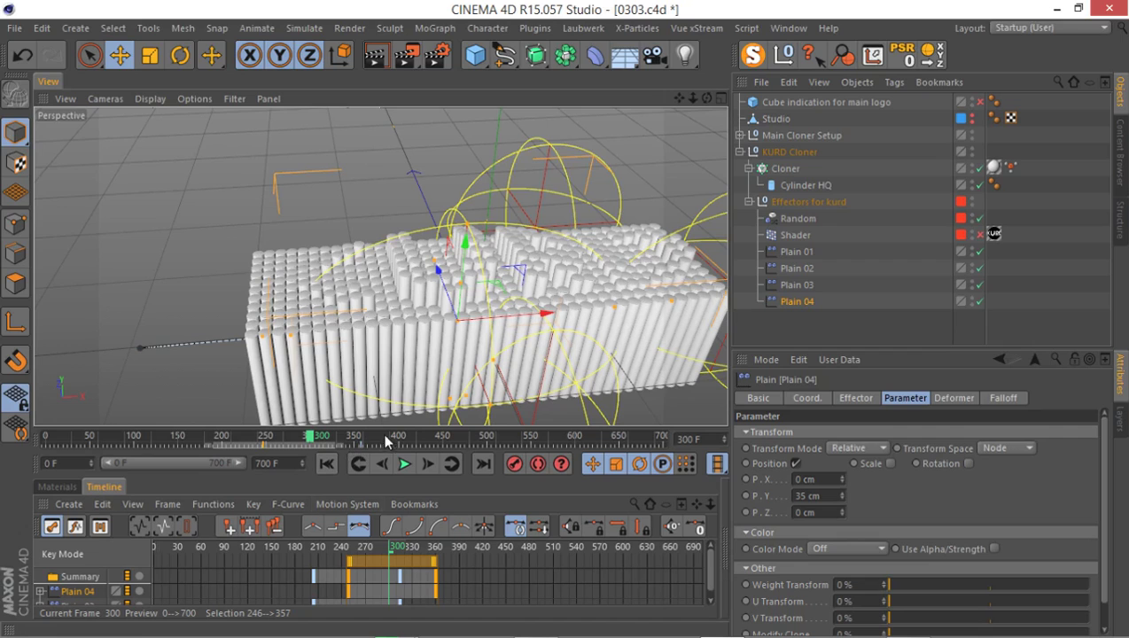
Set Plain 04's P.Y offset to 80 cm and switch Plain 04 off.
drag(412, 429, 418, 358)
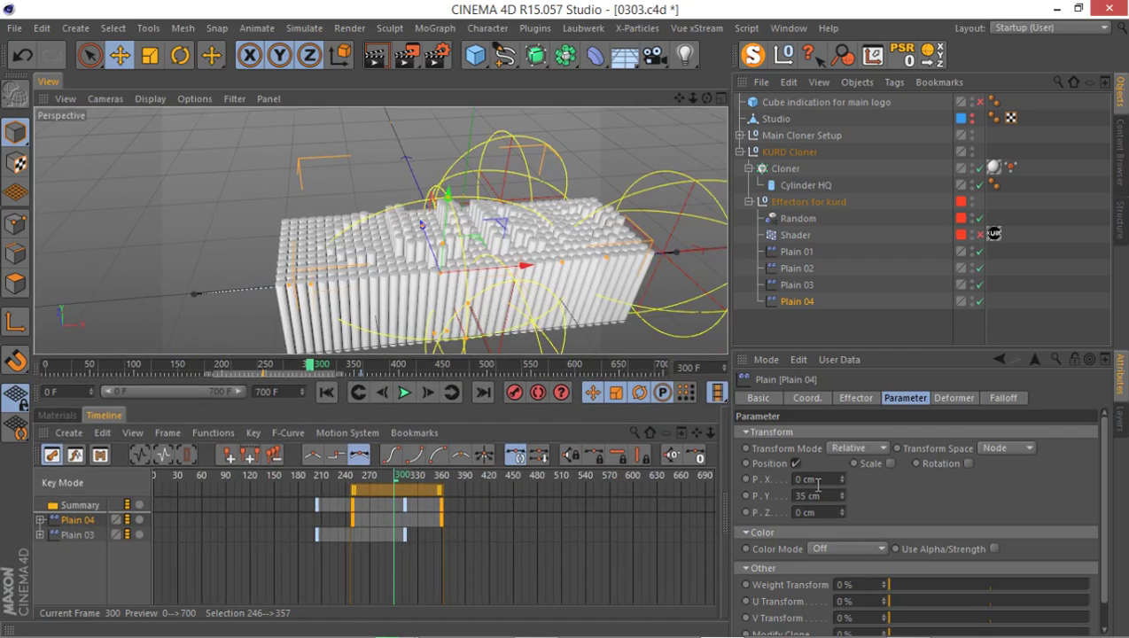
drag(820, 495, 766, 505)
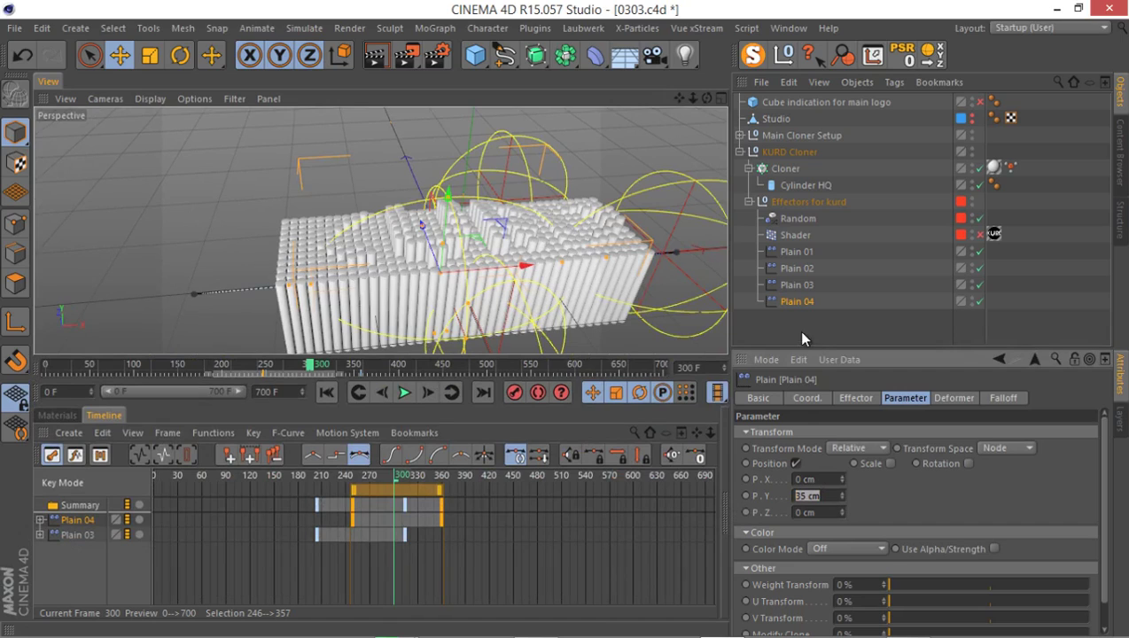
text(80)
key(Return)
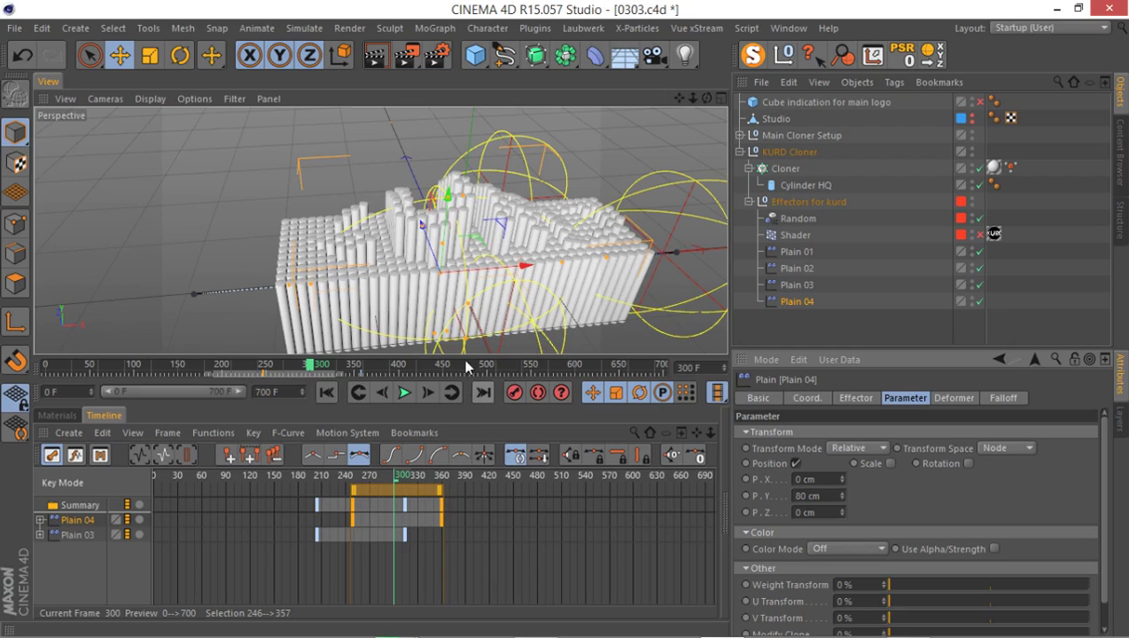
drag(311, 358, 175, 376)
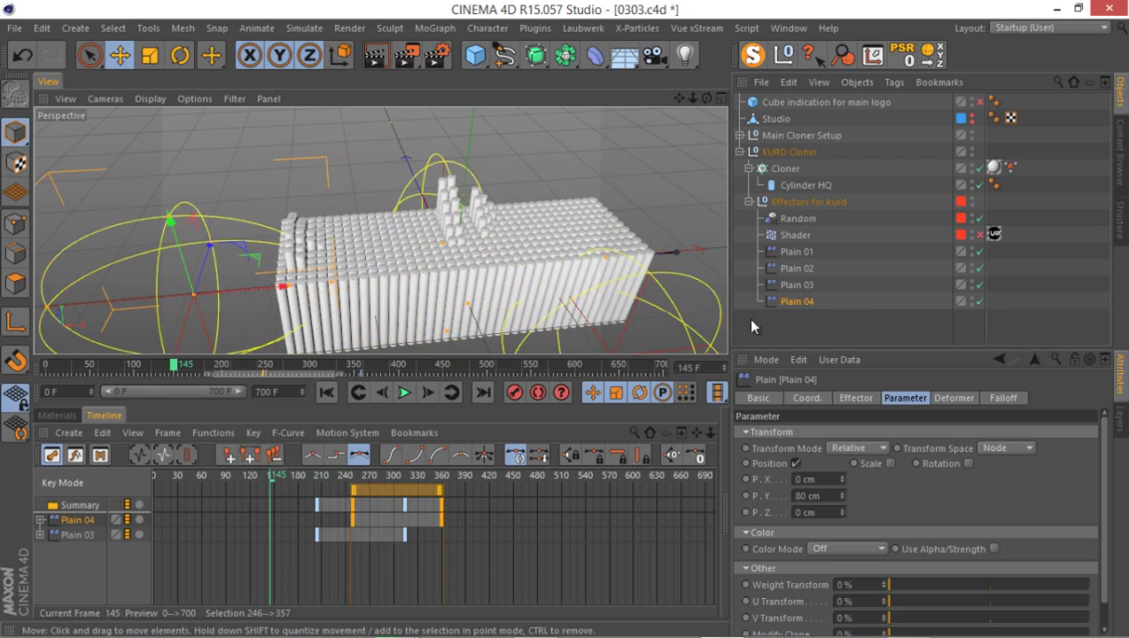
click(980, 301)
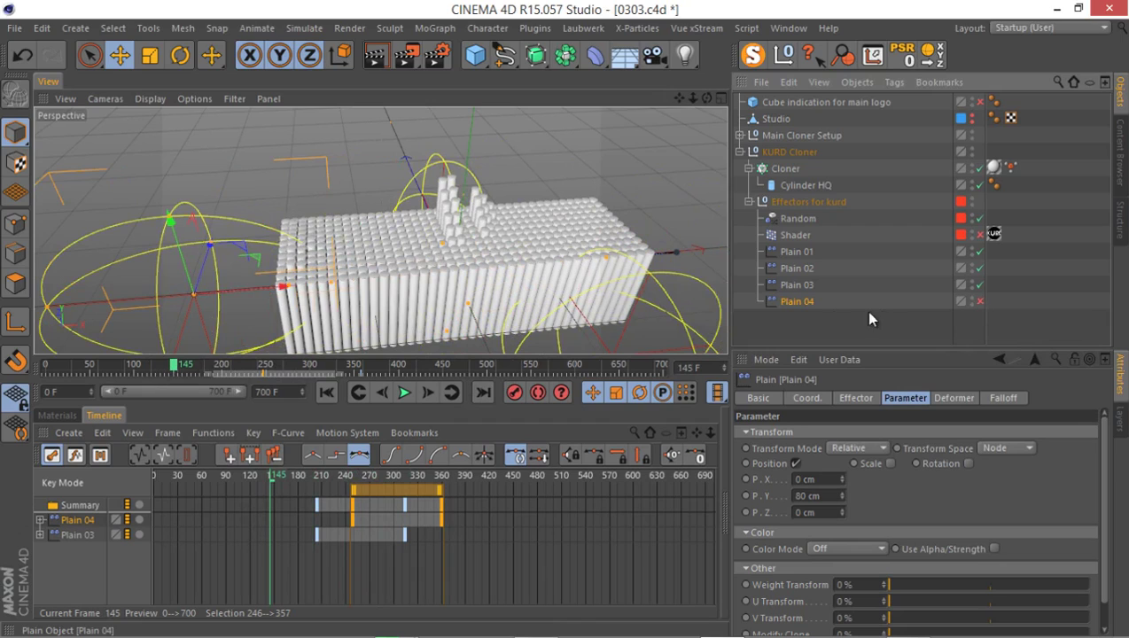
Move Plain 03 left along X to -349.141 cm at frame 203.
click(795, 286)
click(226, 367)
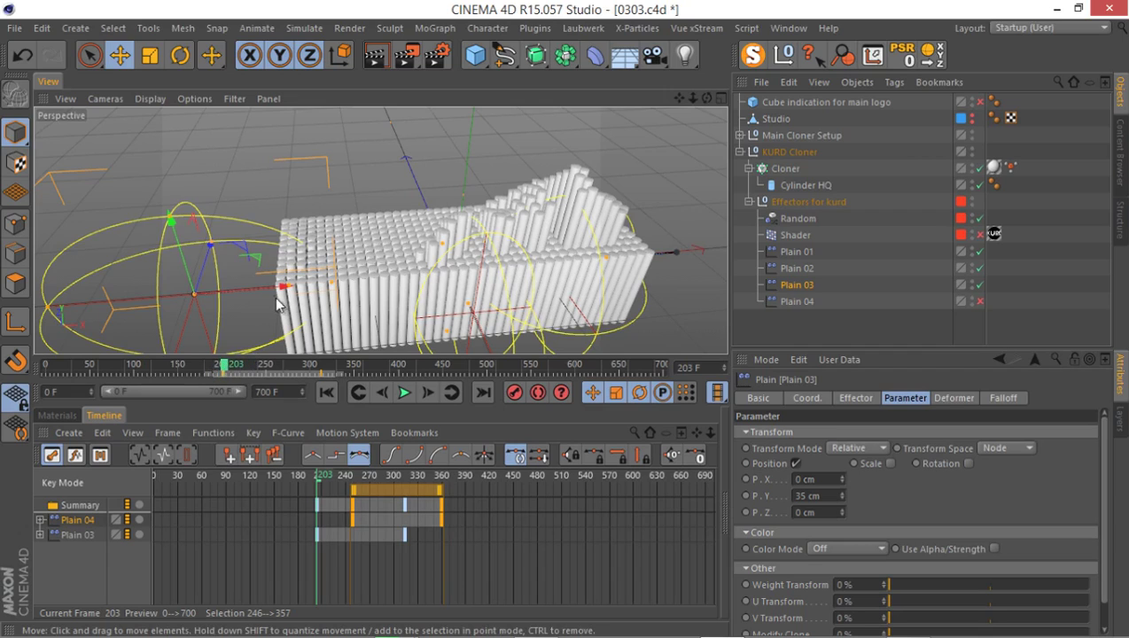
drag(271, 294, 209, 292)
Move Plain 04 left to P.X -334.49 and record its position key at frame 246.
click(802, 398)
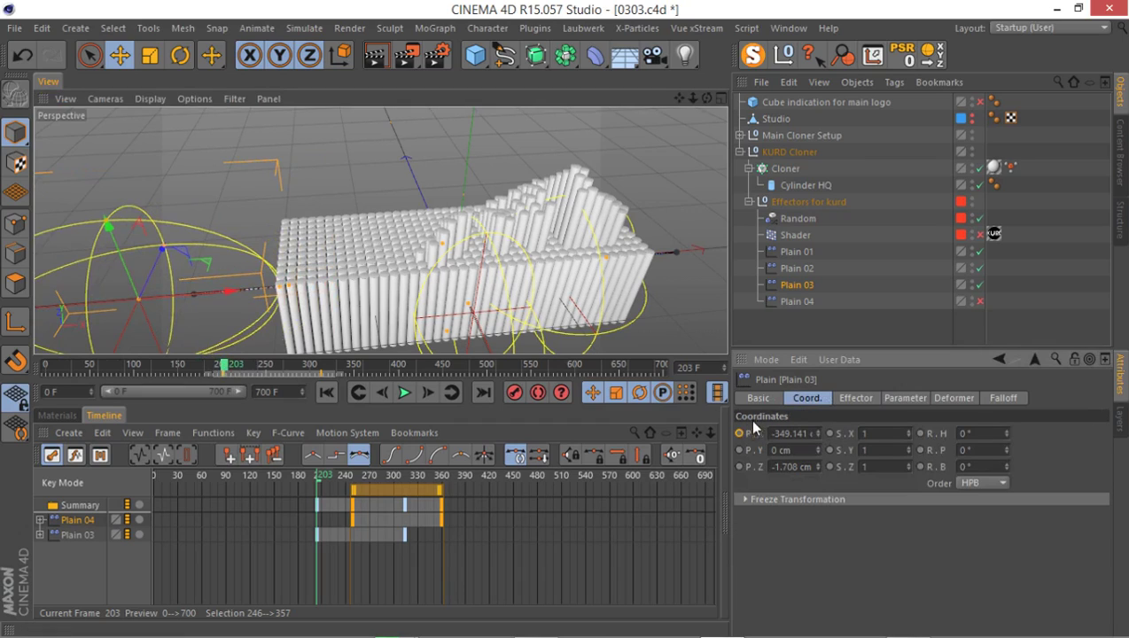
click(791, 302)
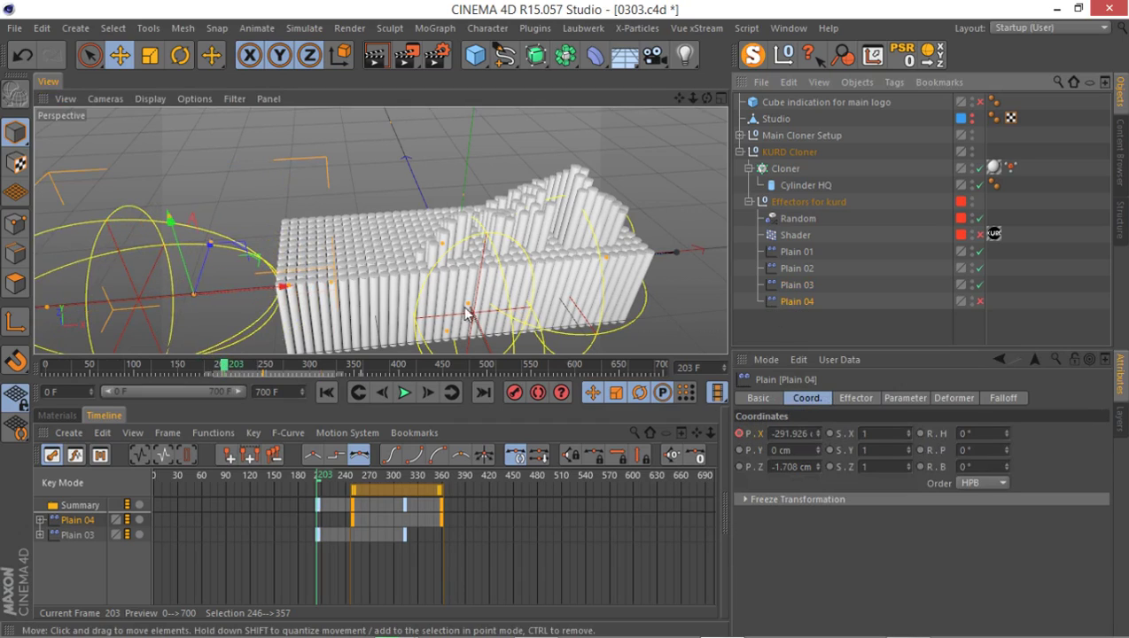
drag(247, 287, 239, 288)
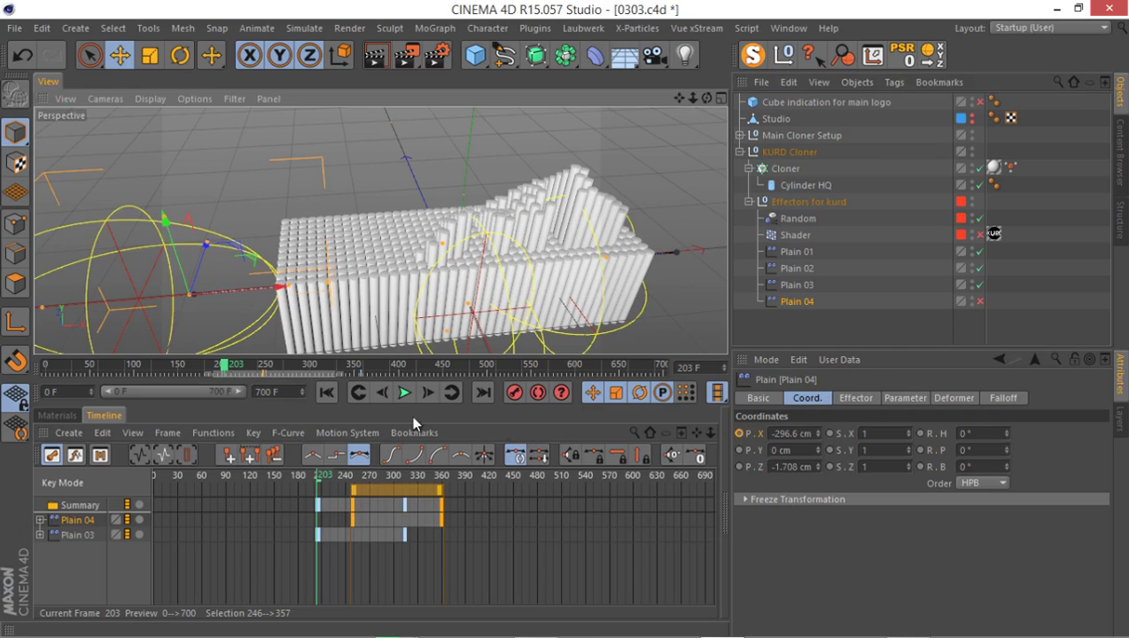
click(267, 365)
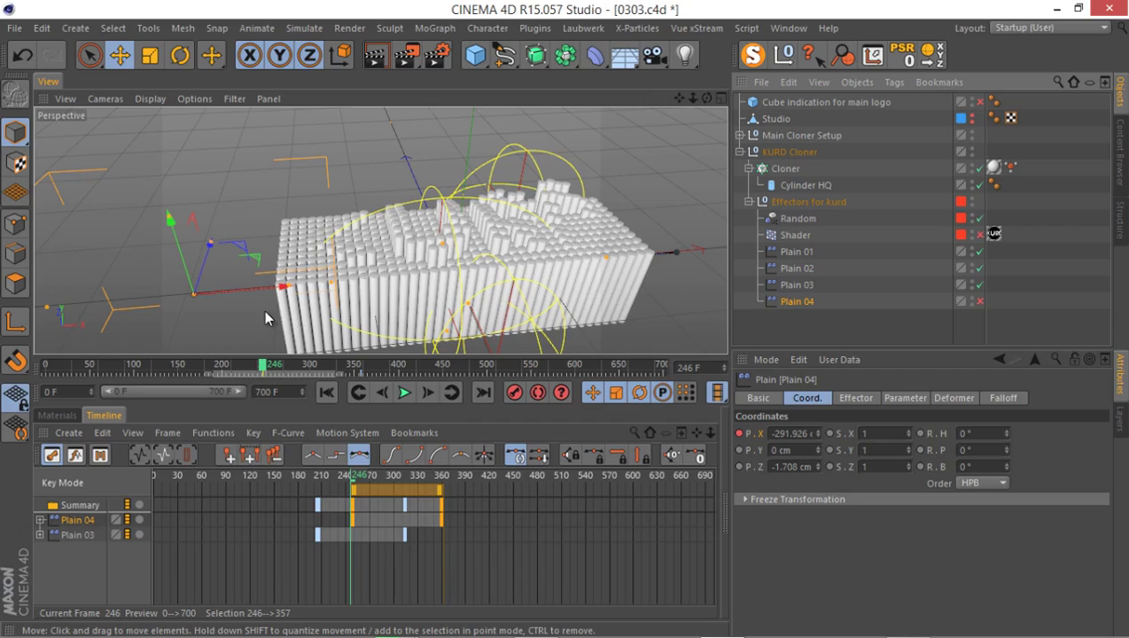
drag(256, 289, 244, 294)
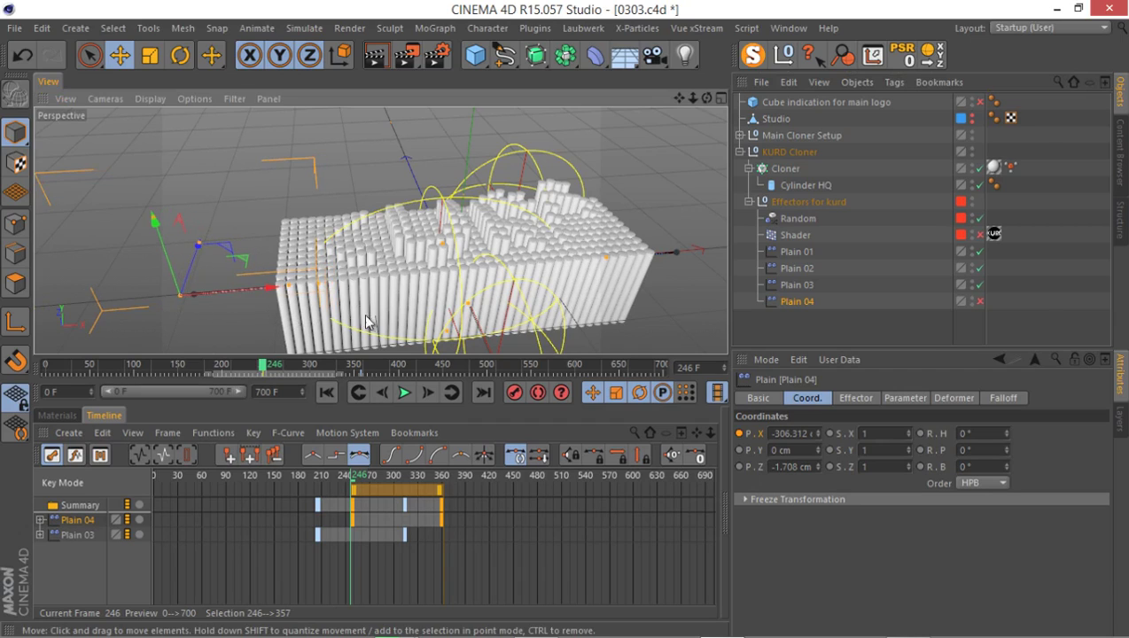
click(990, 309)
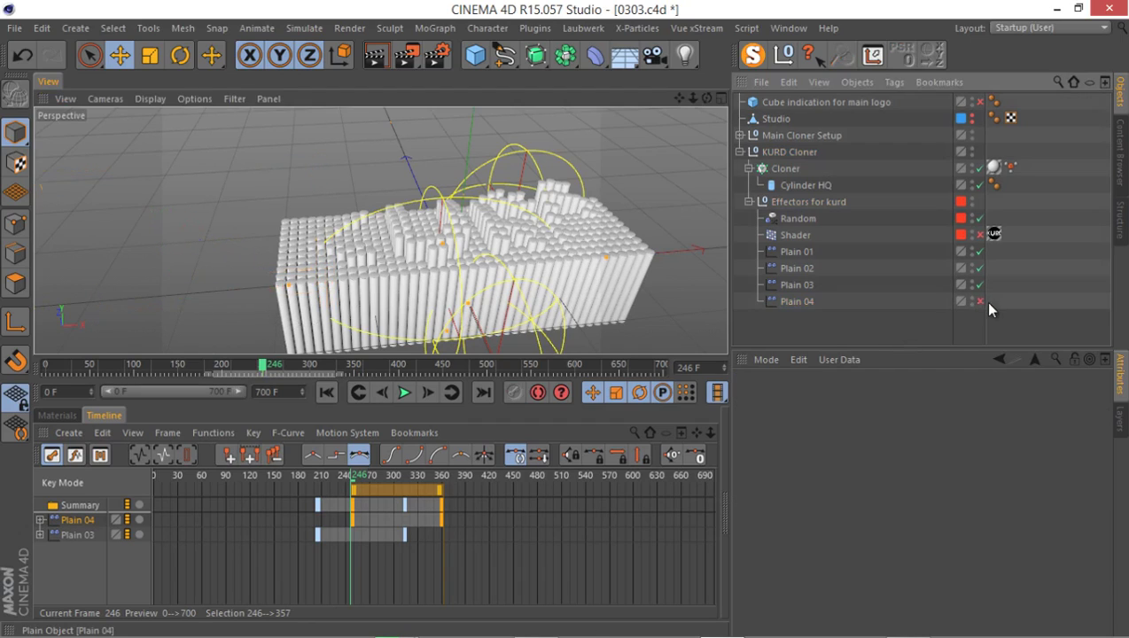
click(784, 301)
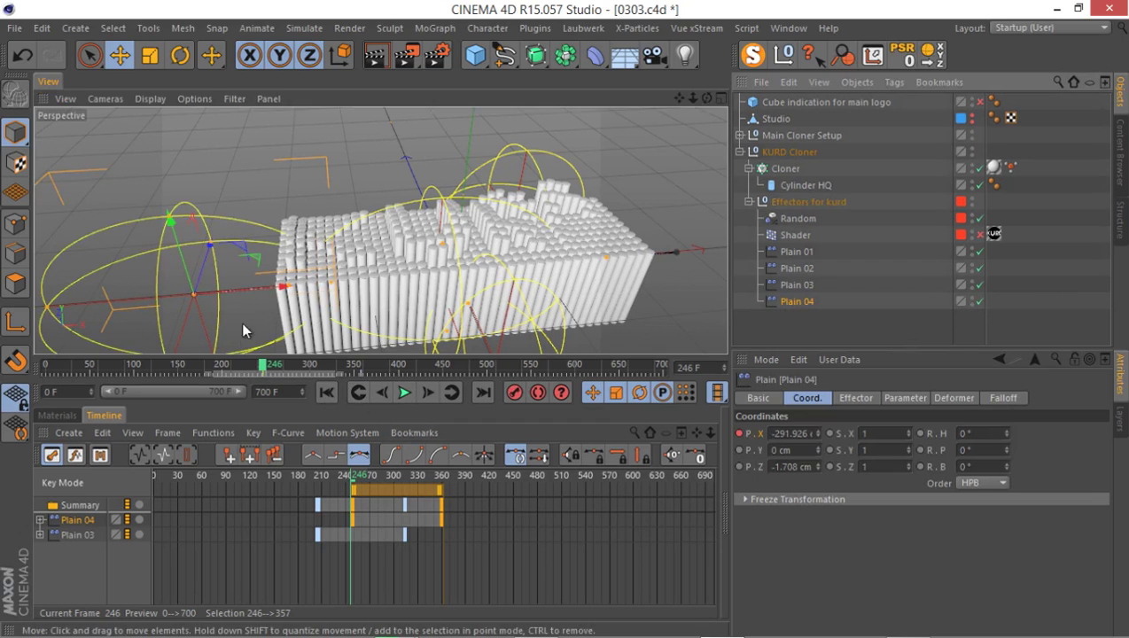
drag(259, 288, 220, 295)
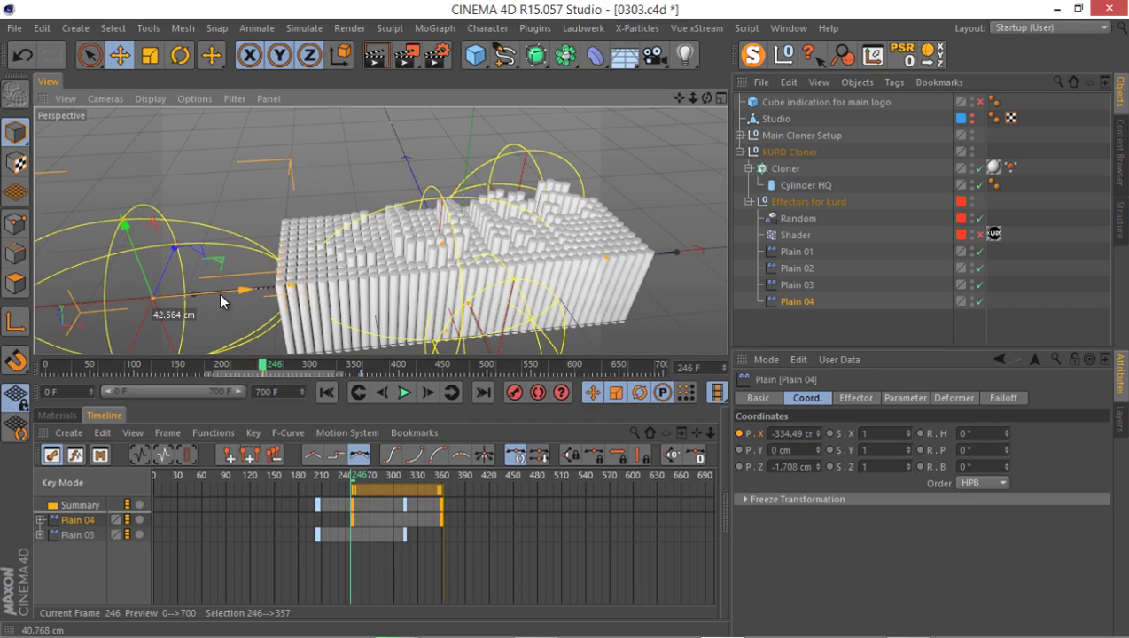
drag(219, 293, 219, 293)
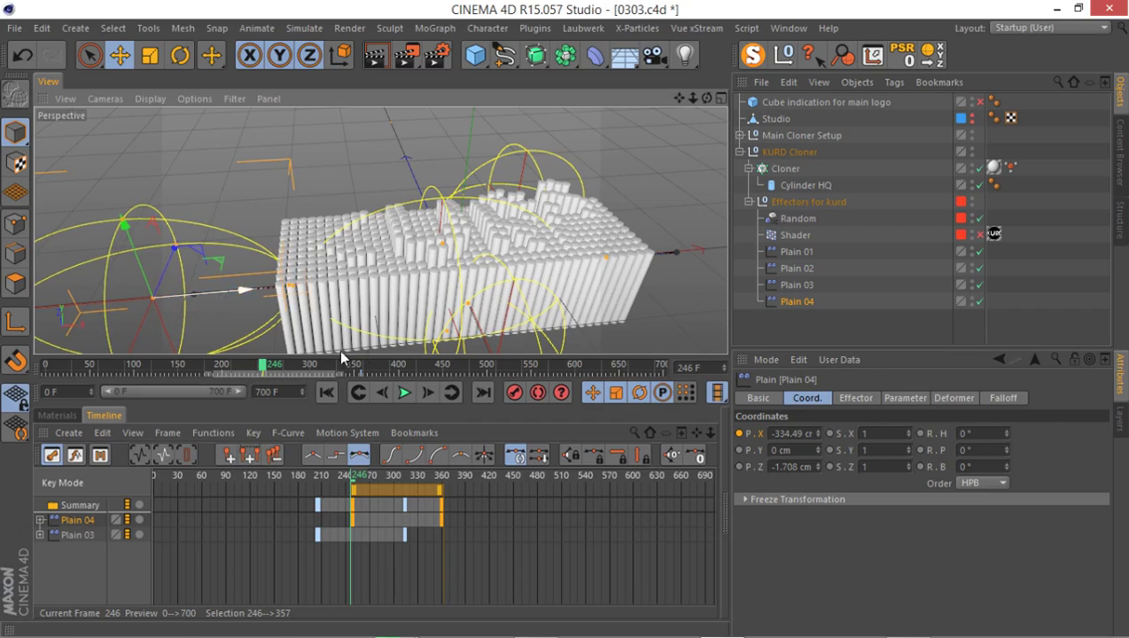
click(740, 433)
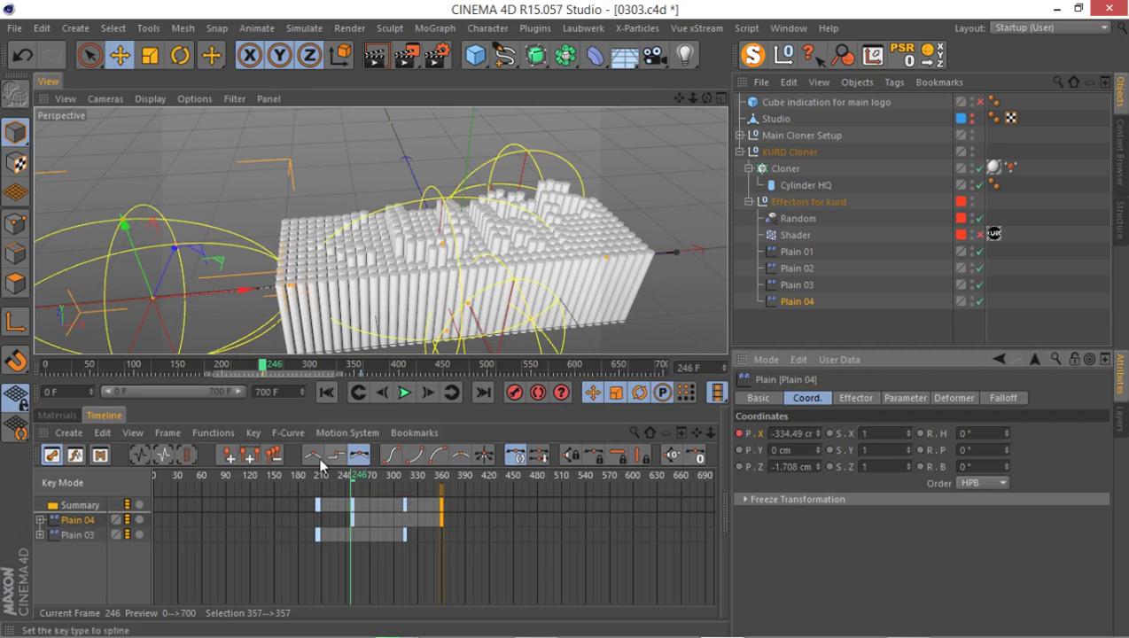
Preview the sweep, disable Plain 04, and shift Plain 03 further left to X -349.531 cm.
drag(270, 370, 199, 371)
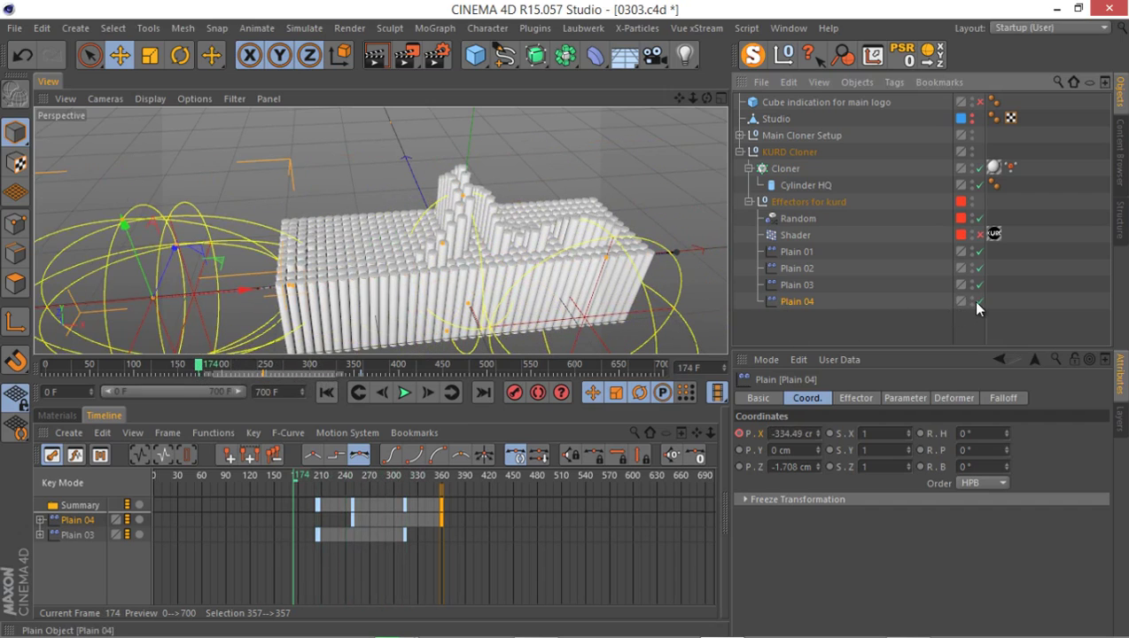
click(813, 284)
drag(229, 373, 40, 381)
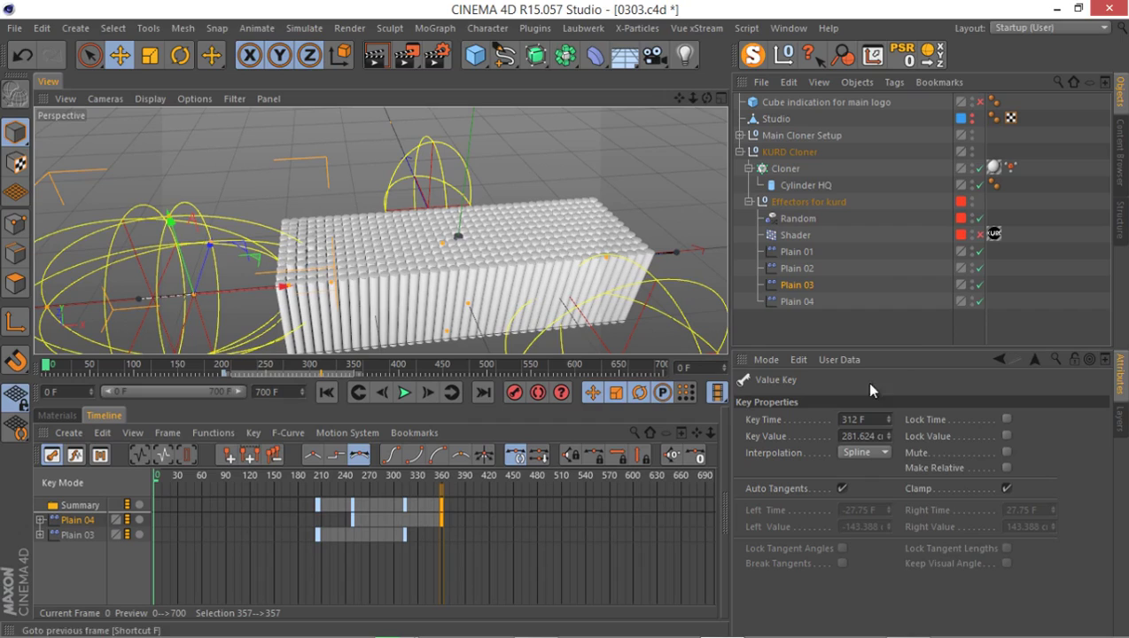
click(980, 302)
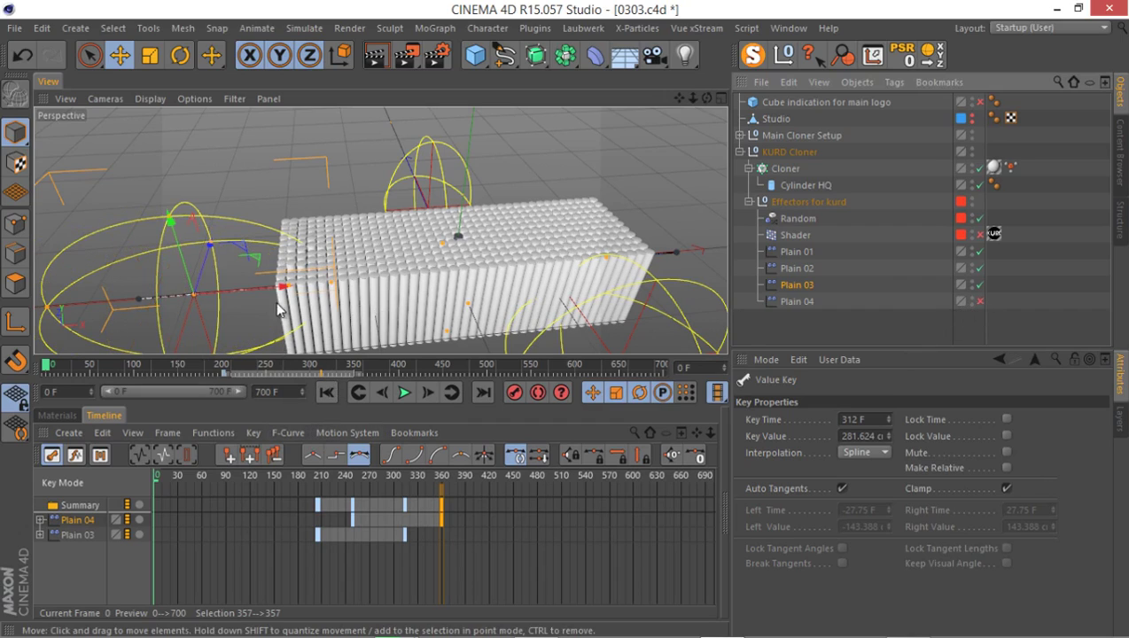
drag(271, 286, 217, 287)
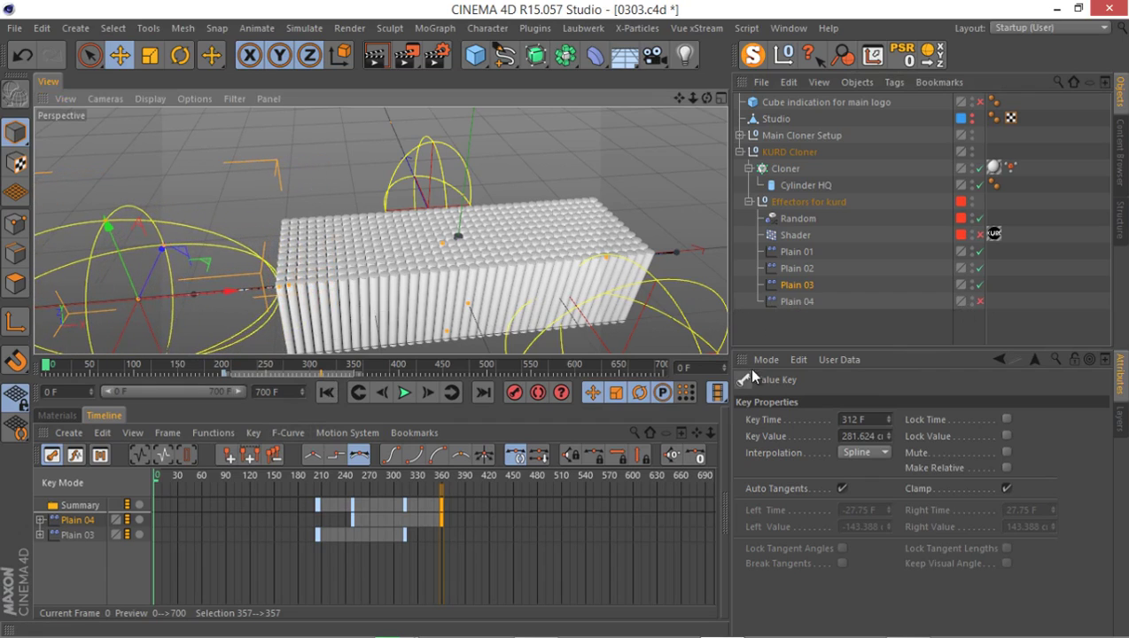
click(791, 328)
Record a position key for Plain 03 and delete the stray keys at frame 0.
click(740, 434)
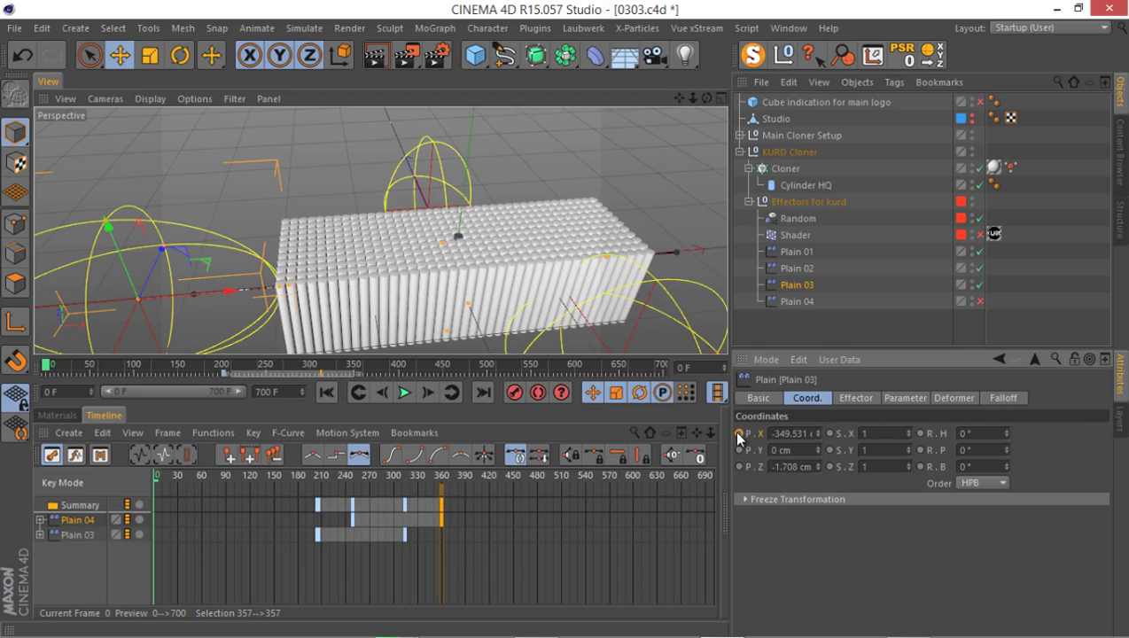
mouse_move(164, 479)
mouse_down()
mouse_move(365, 489)
mouse_move(221, 480)
mouse_move(345, 479)
mouse_move(293, 485)
mouse_up()
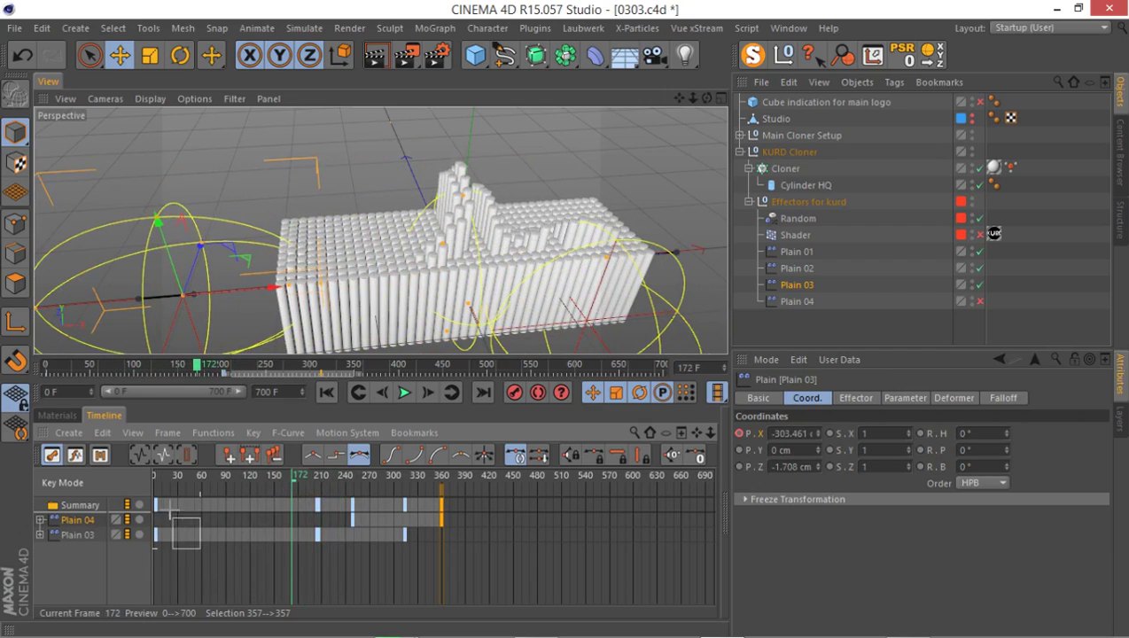
drag(150, 506, 153, 505)
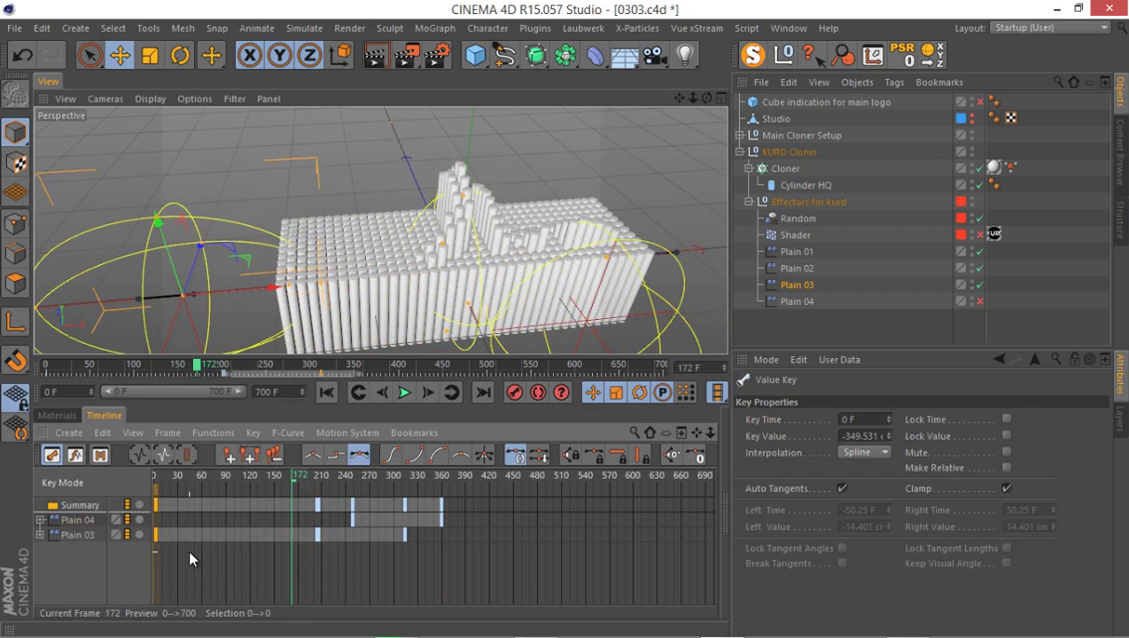
key(Delete)
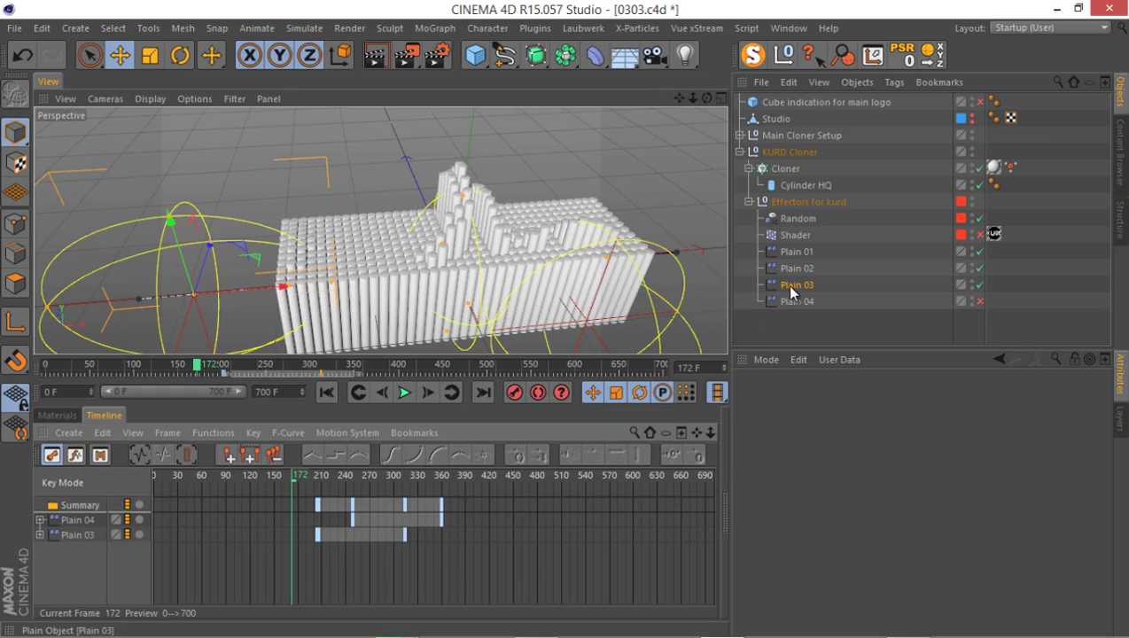
Shift Plain 03 left along X just after frame 202 and key its X position.
click(792, 288)
click(319, 477)
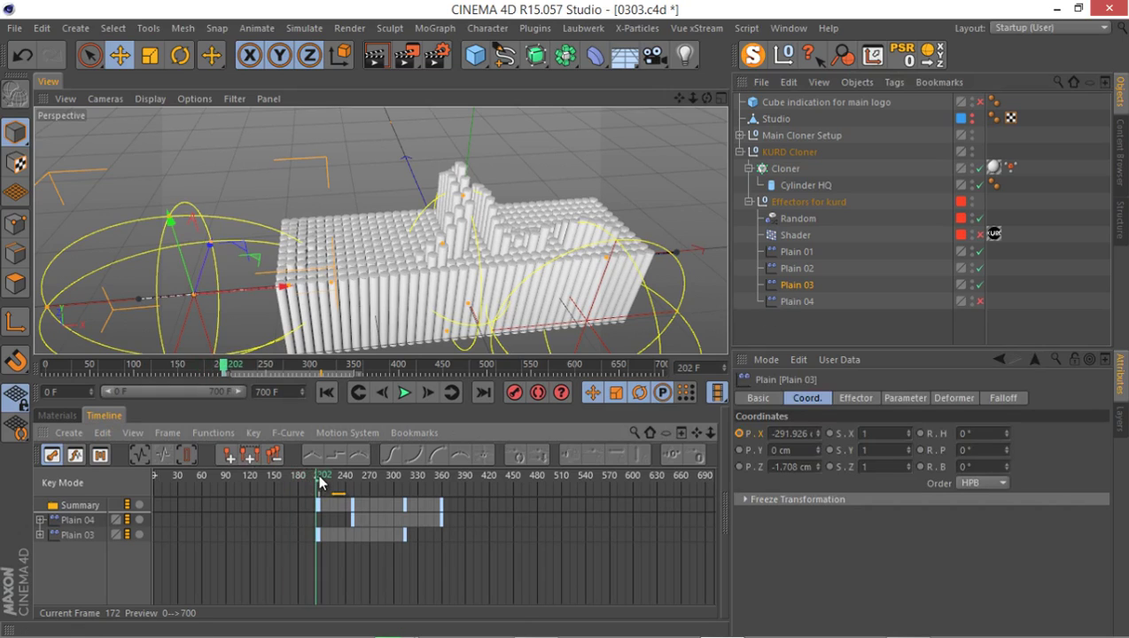
drag(319, 479, 323, 481)
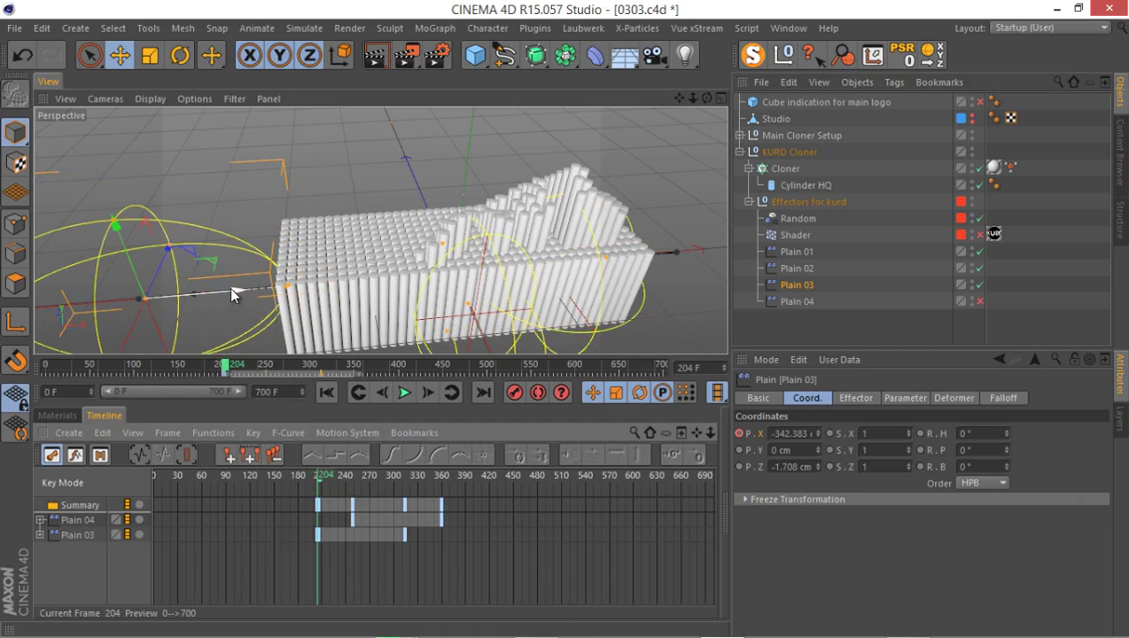
drag(230, 287, 197, 295)
click(816, 403)
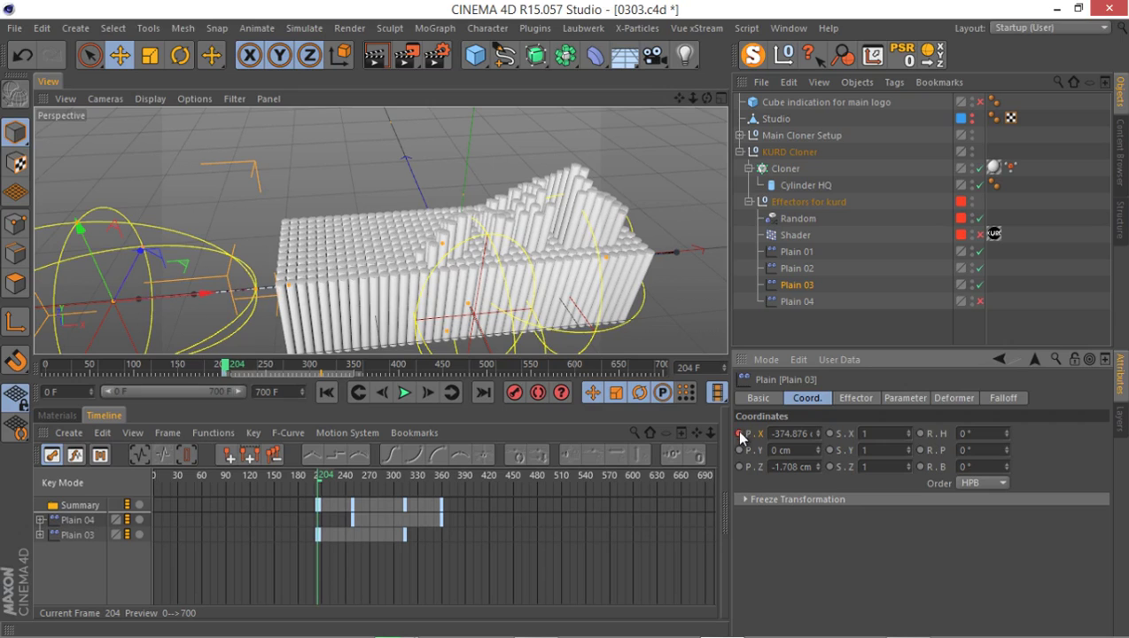
drag(274, 476, 319, 502)
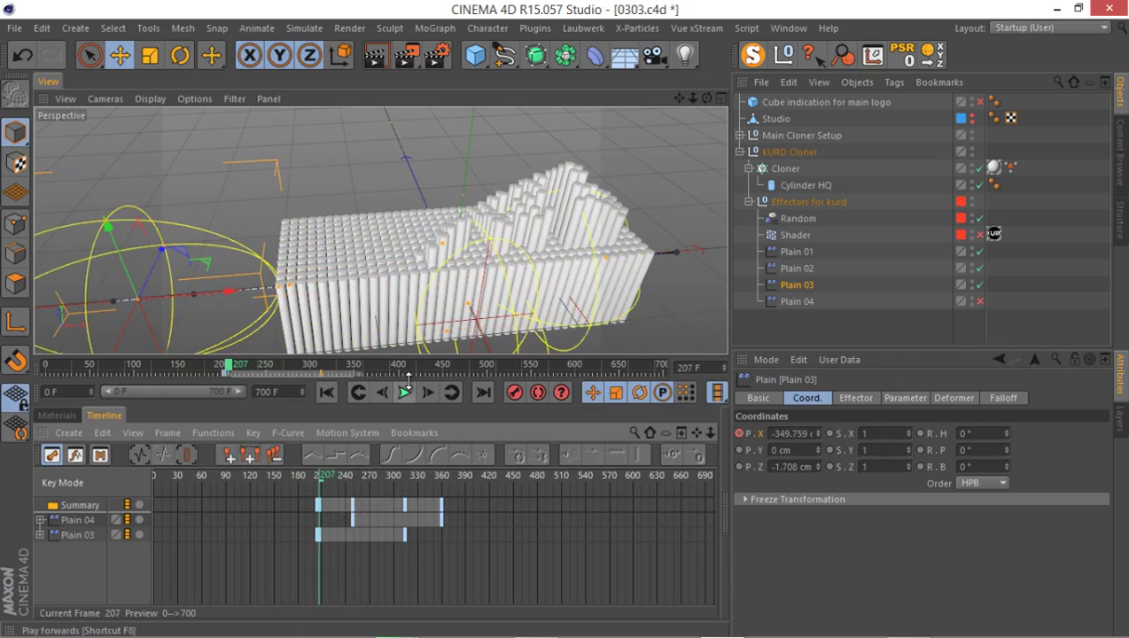
Narrow the preview range to frames 127–340.
drag(238, 393, 196, 395)
drag(110, 395, 197, 386)
drag(264, 371, 260, 376)
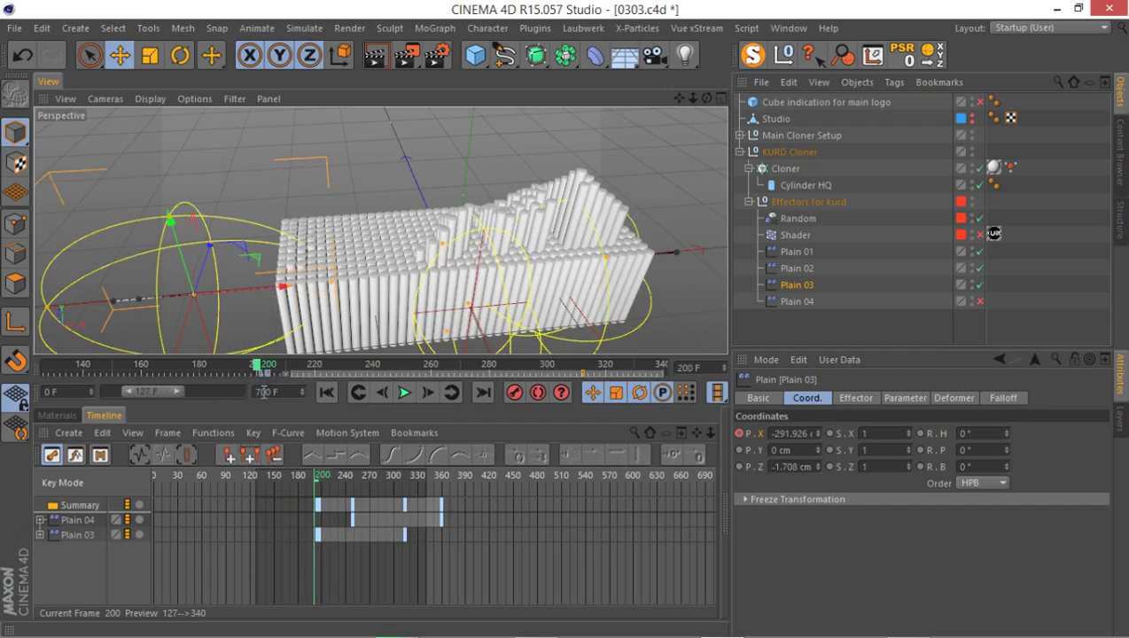
Delete the key at frame 201 and re-enable the Plain 04 effector.
click(261, 372)
right_click(180, 379)
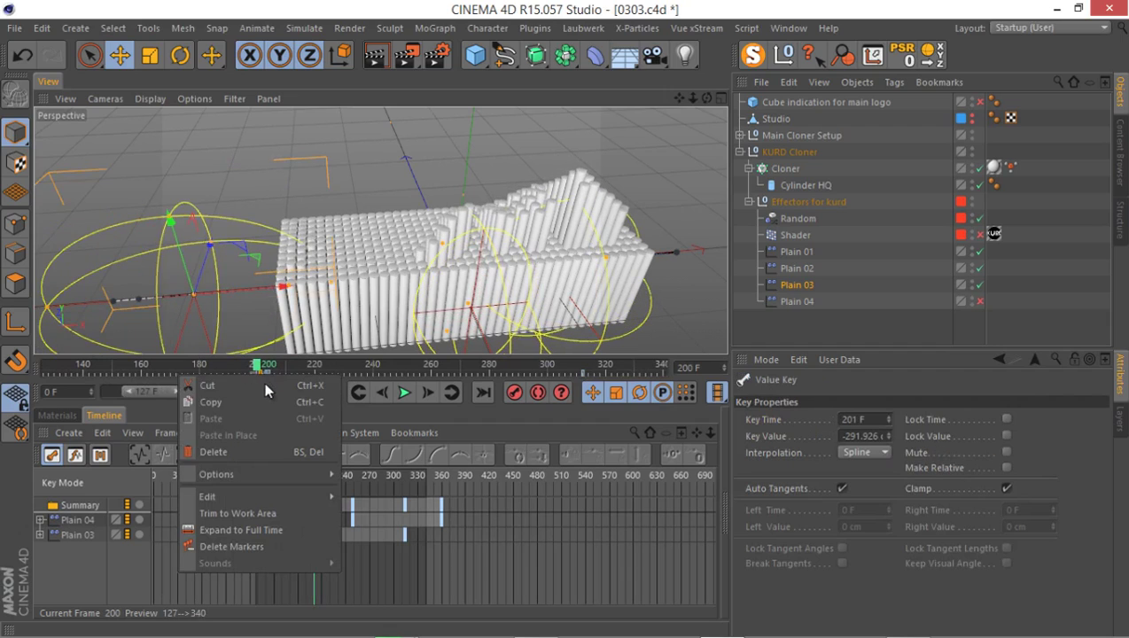
click(238, 450)
mouse_move(282, 372)
mouse_down()
mouse_move(244, 370)
mouse_move(532, 369)
mouse_move(635, 383)
mouse_move(572, 370)
mouse_up()
click(979, 302)
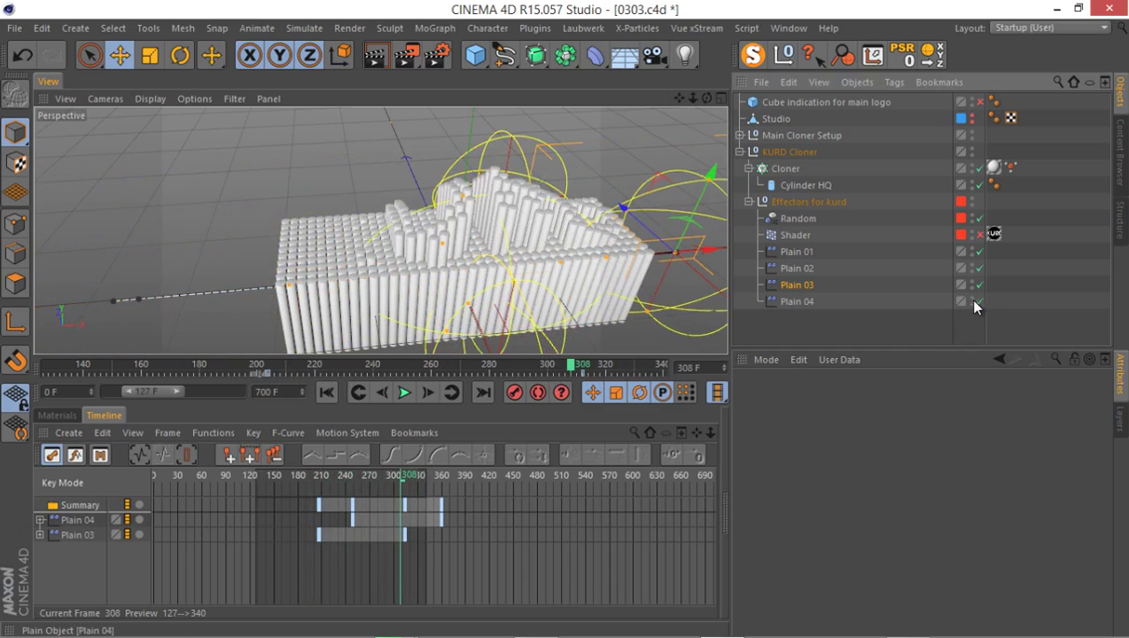
click(318, 193)
Display the cylinders as isoparm lines, framed in the single perspective view.
scroll(316, 191, up, 3)
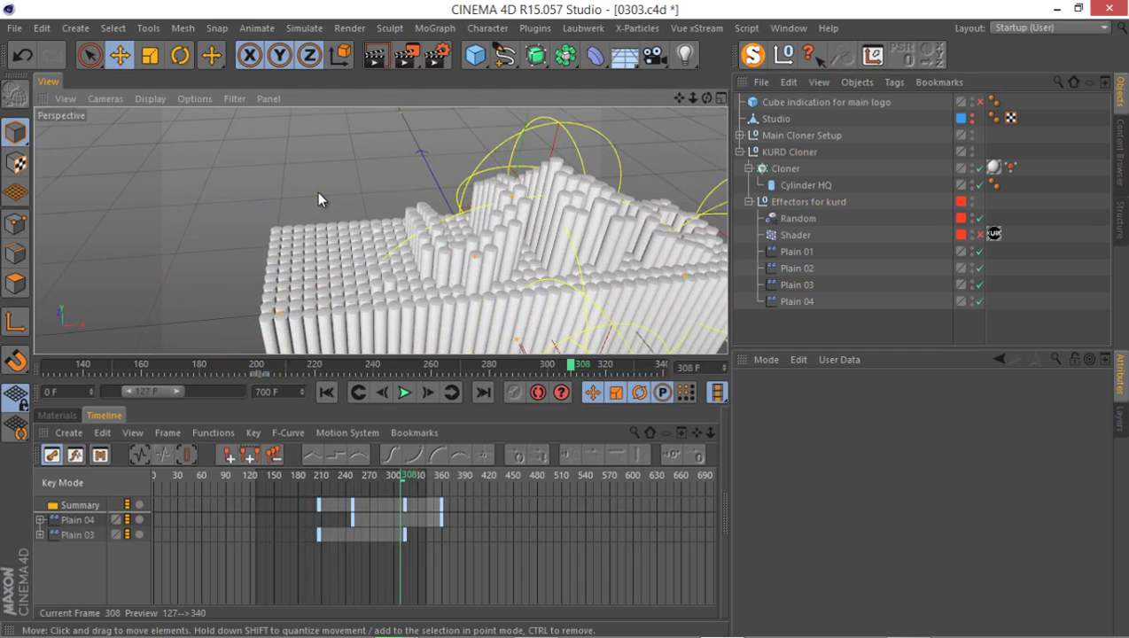
mouse_move(317, 191)
alt+mouse_down()
mouse_move(353, 147)
mouse_move(341, 153)
mouse_move(371, 169)
alt+mouse_up()
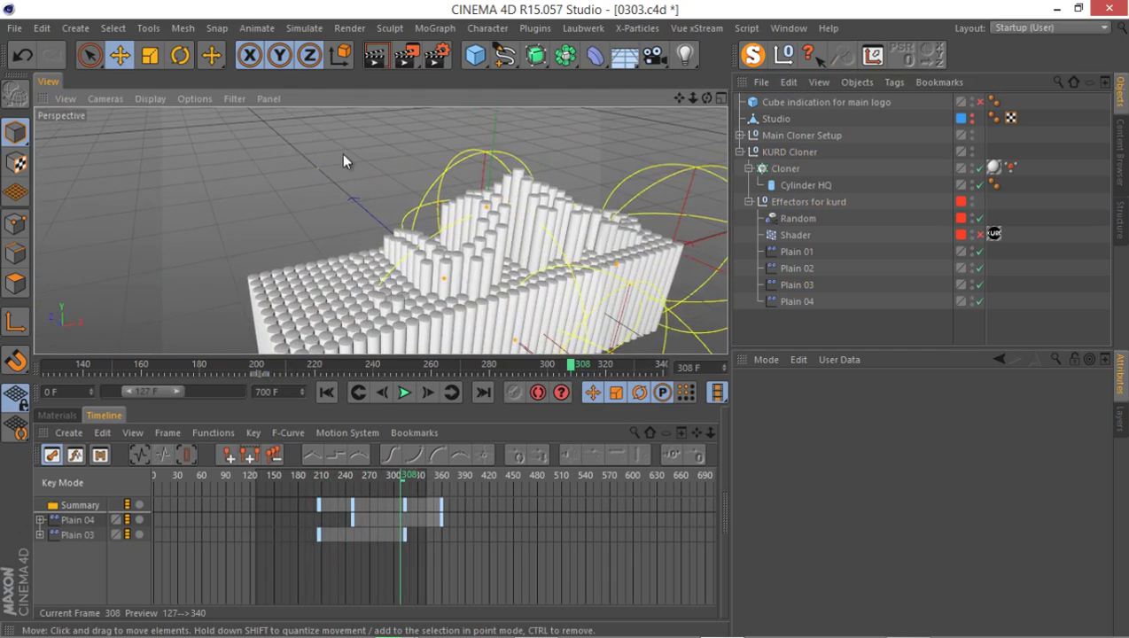
key(n)
key(b)
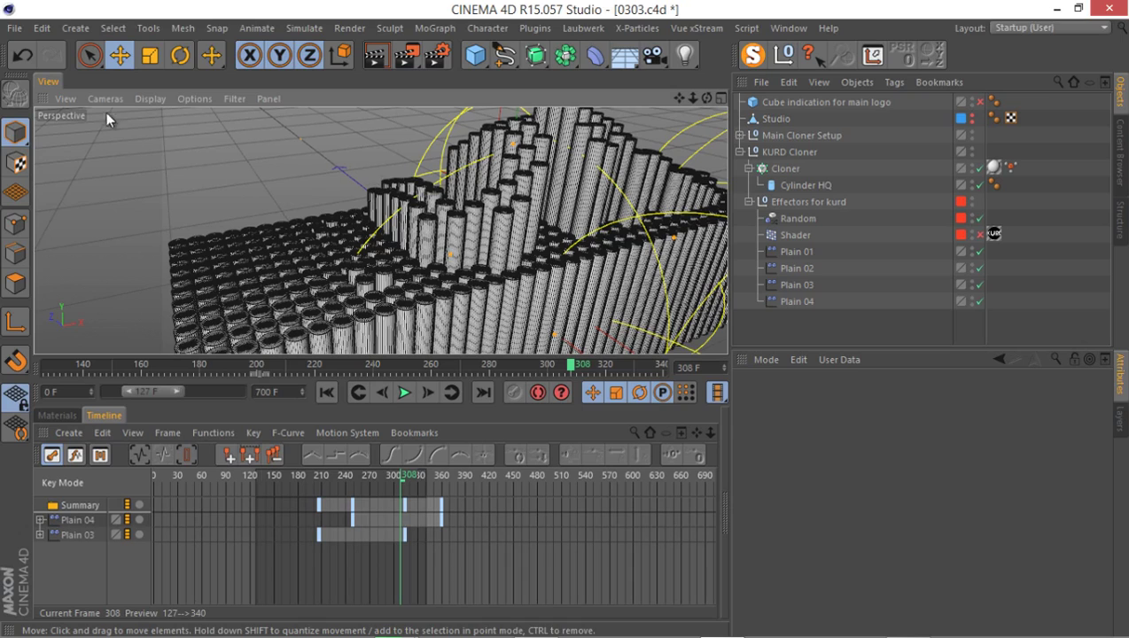
click(149, 98)
click(168, 272)
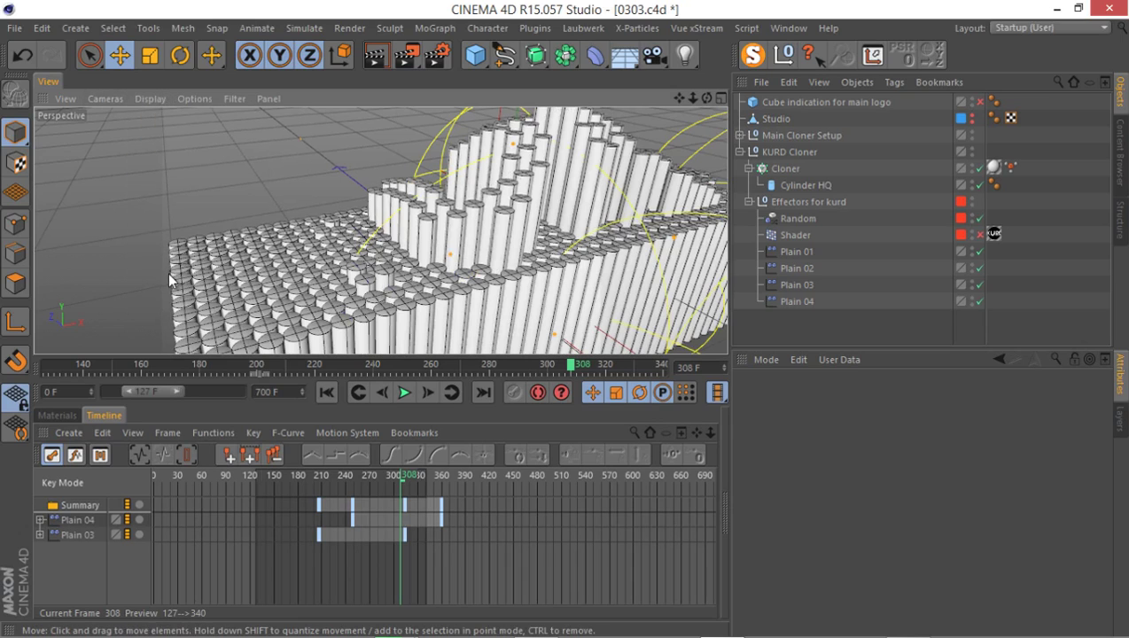
middle_click(350, 235)
middle_click(245, 173)
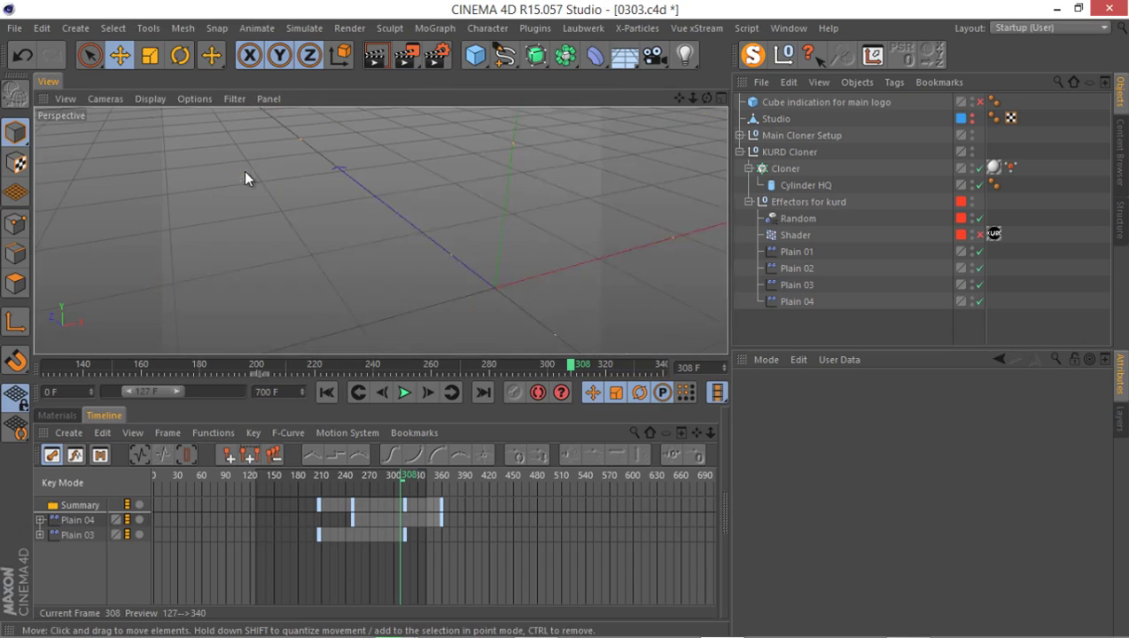
alt+drag(246, 173, 342, 313)
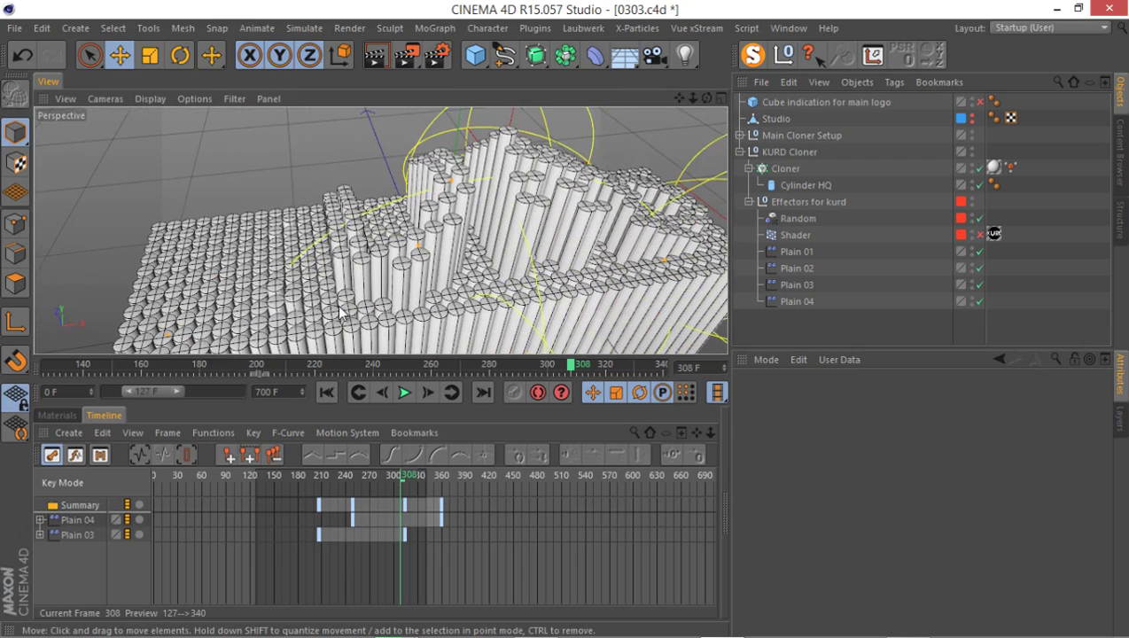
Go back to the first frame and restore the preview range to 0–700.
click(329, 392)
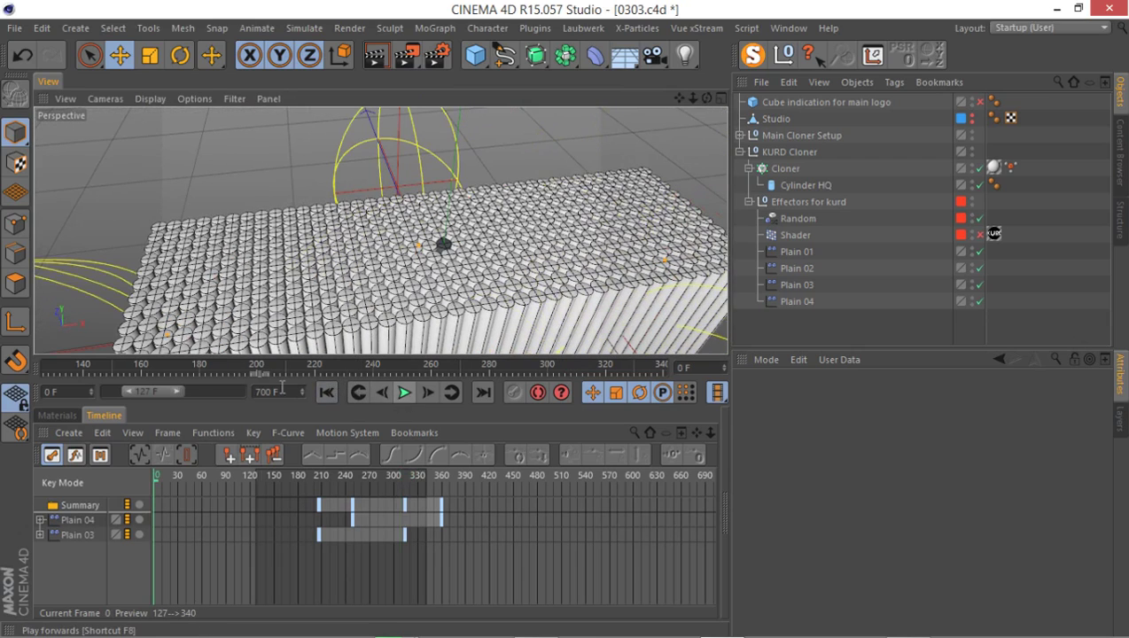
drag(177, 392, 257, 392)
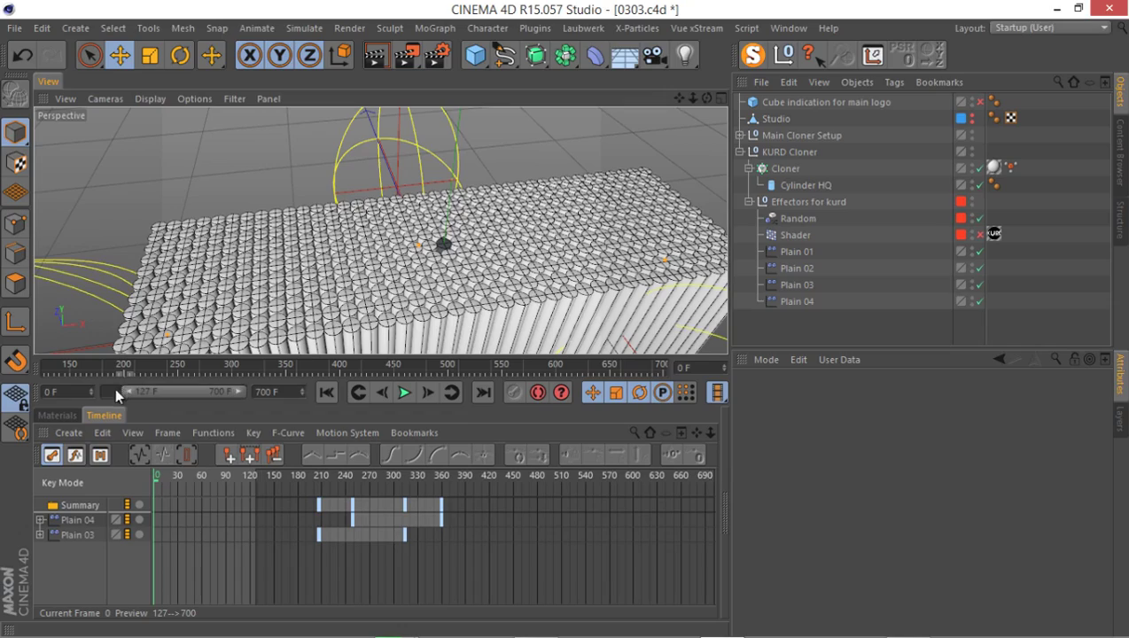
mouse_move(115, 392)
mouse_down()
mouse_move(55, 391)
mouse_move(167, 365)
mouse_move(326, 371)
mouse_move(131, 379)
mouse_up()
Play the animation, stop at frame 387, and orbit to the raised edge.
click(403, 393)
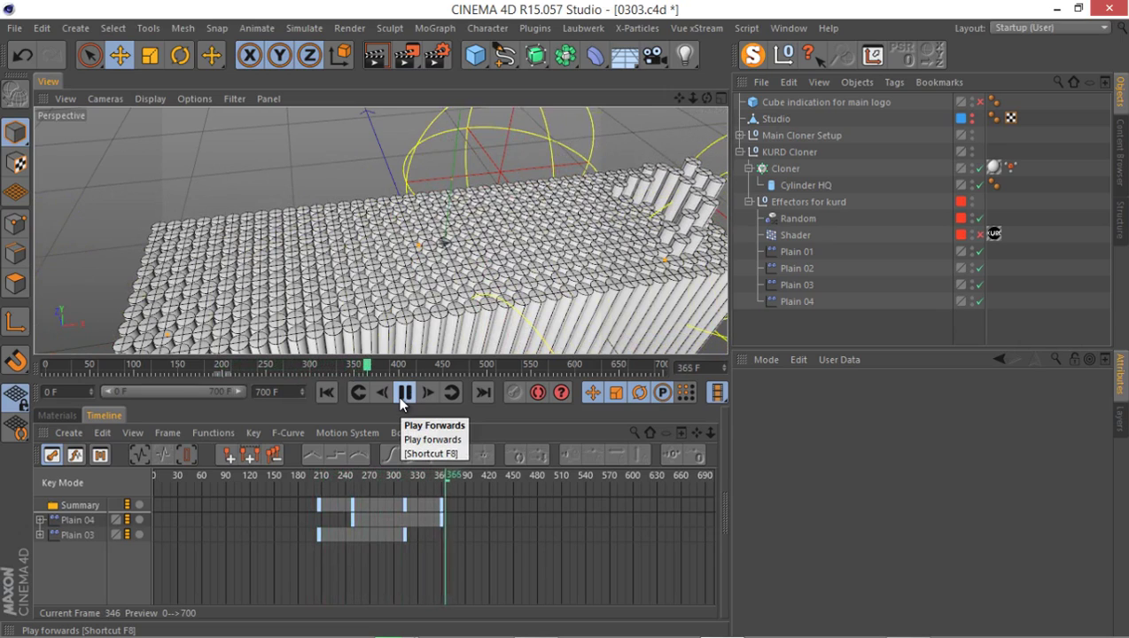
click(403, 395)
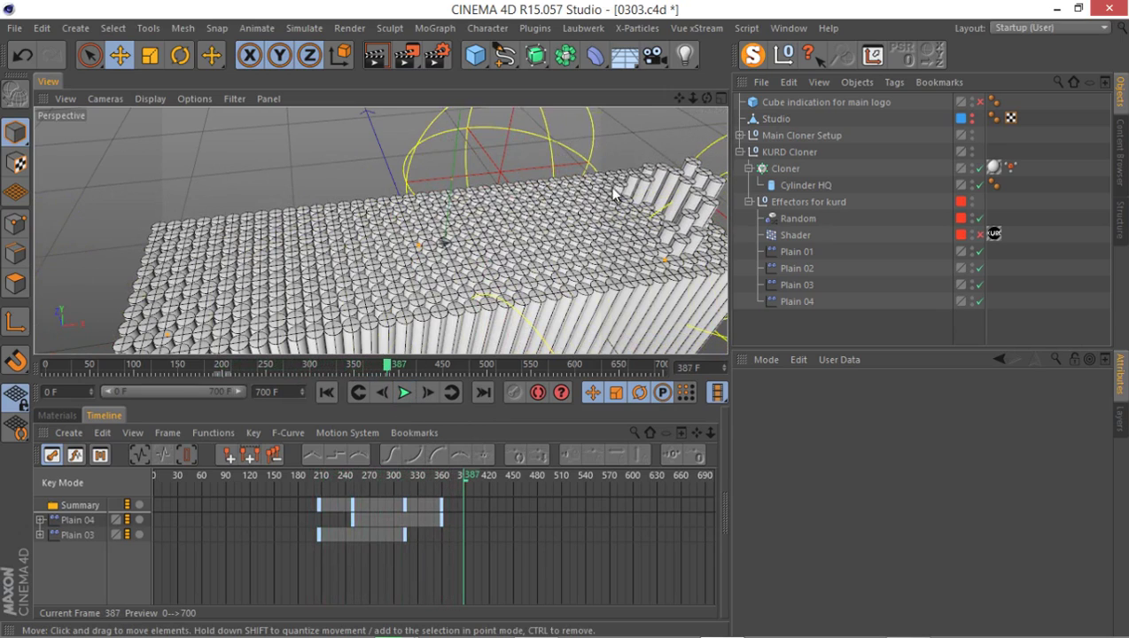
alt+drag(614, 195, 532, 202)
Toggle Plain 03 and Plain 04 off and back on to compare their effect.
click(979, 285)
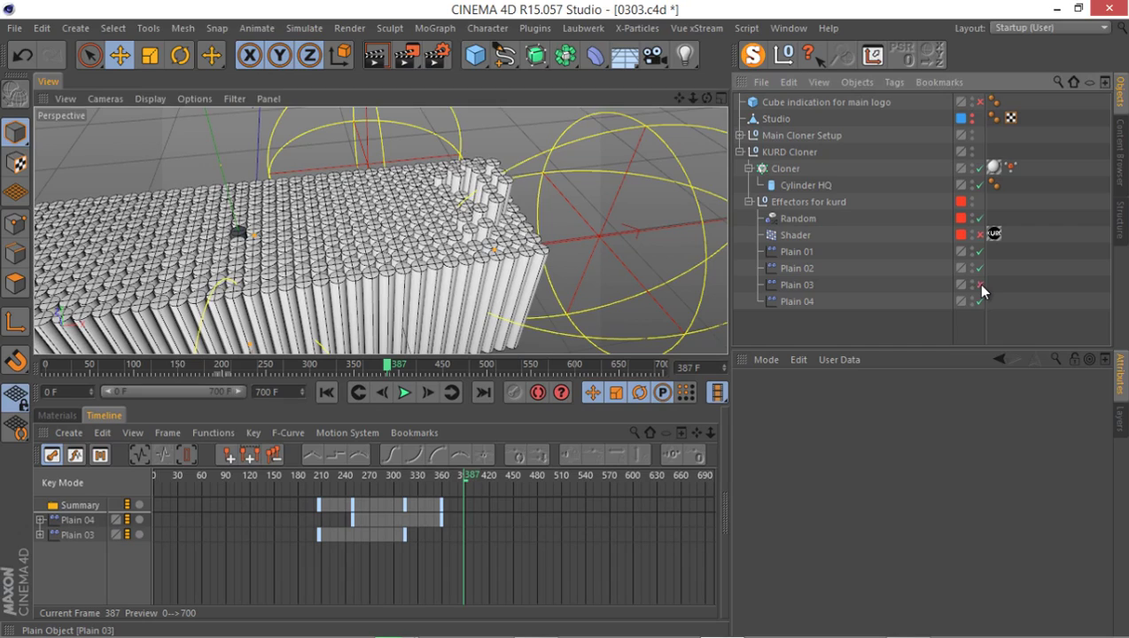
click(979, 284)
click(980, 302)
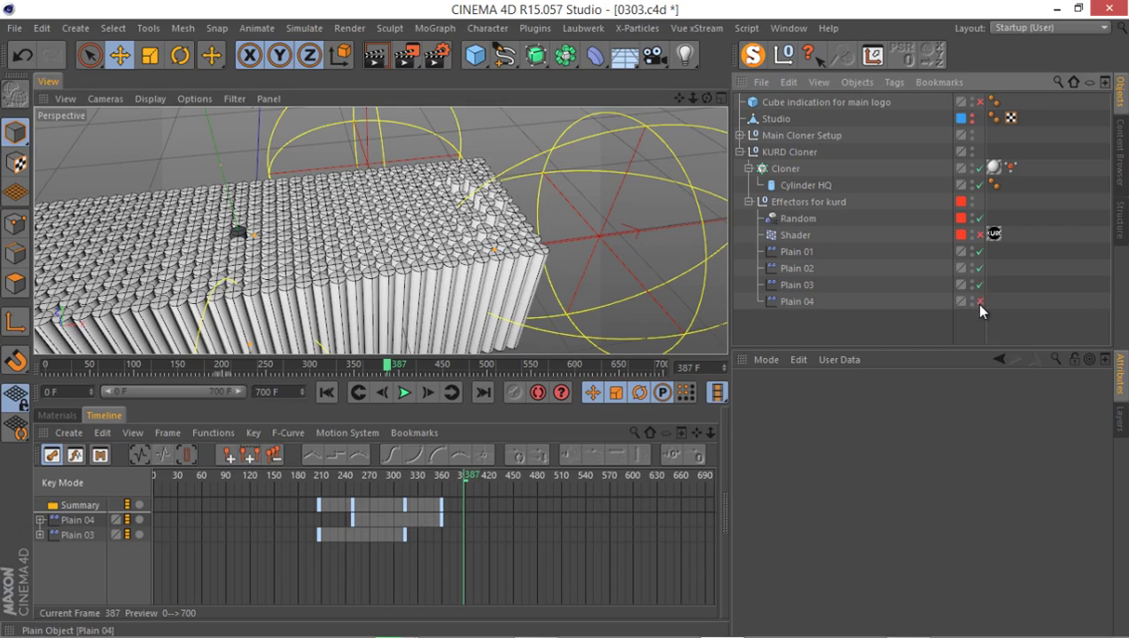
click(980, 302)
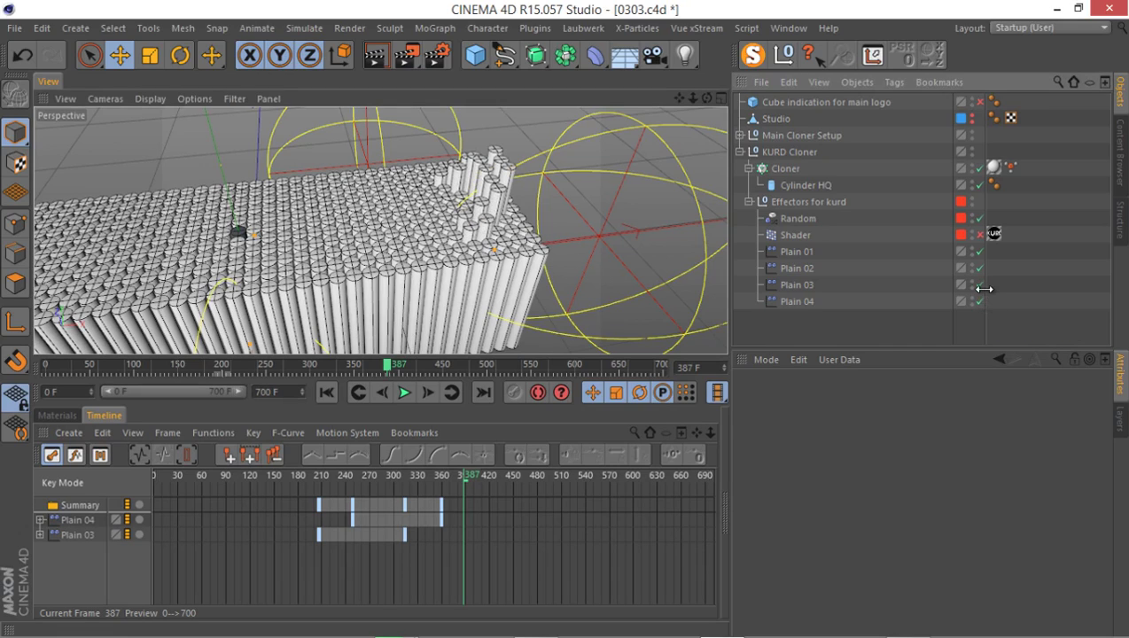
At frame 312, move Plain 03 to X 331.582, key it, then disable it.
click(795, 286)
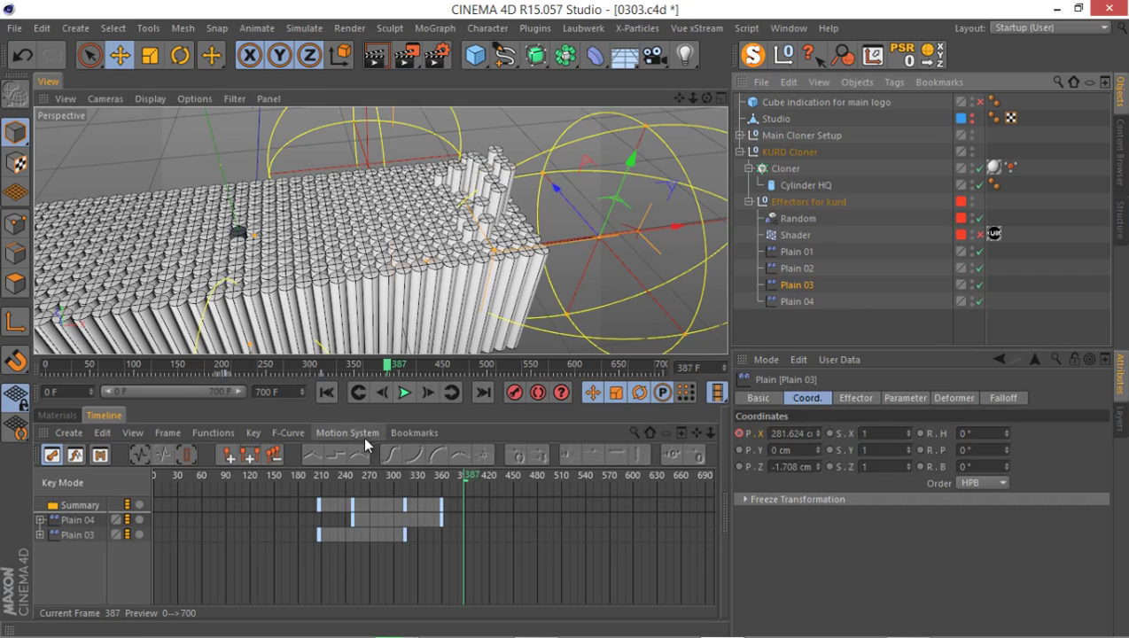
click(372, 365)
drag(372, 366, 321, 366)
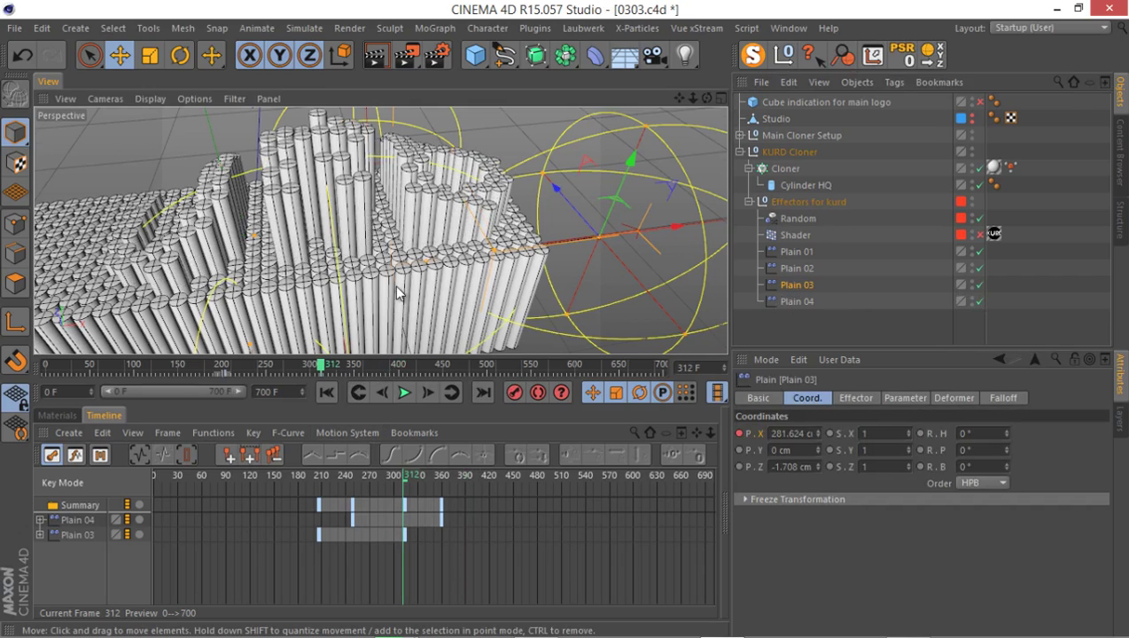
alt+drag(397, 291, 620, 281)
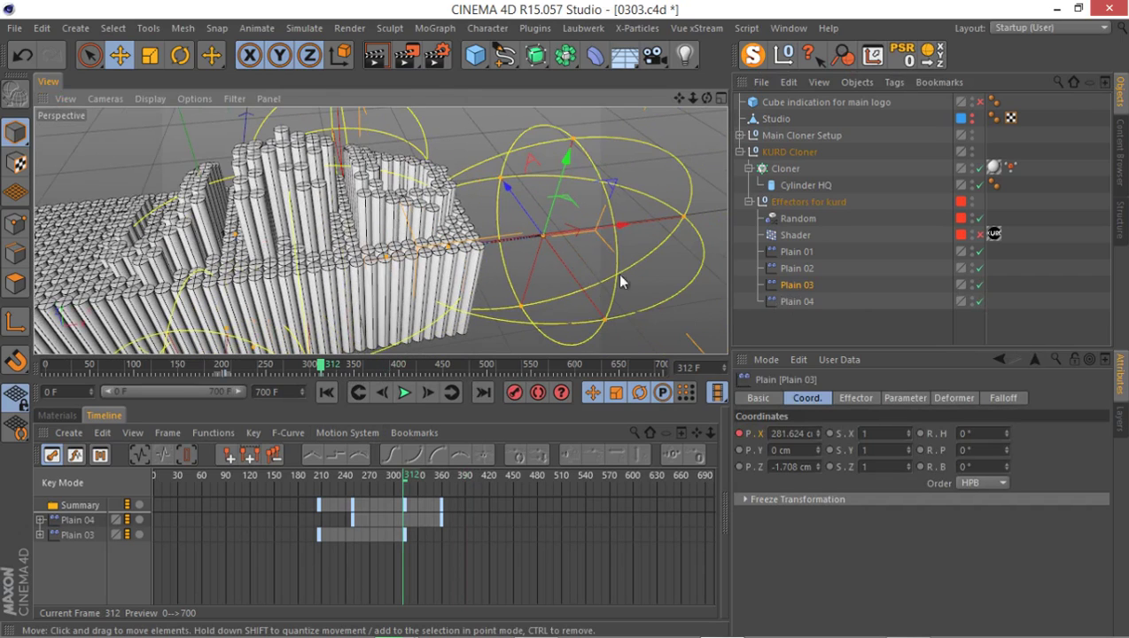
click(979, 301)
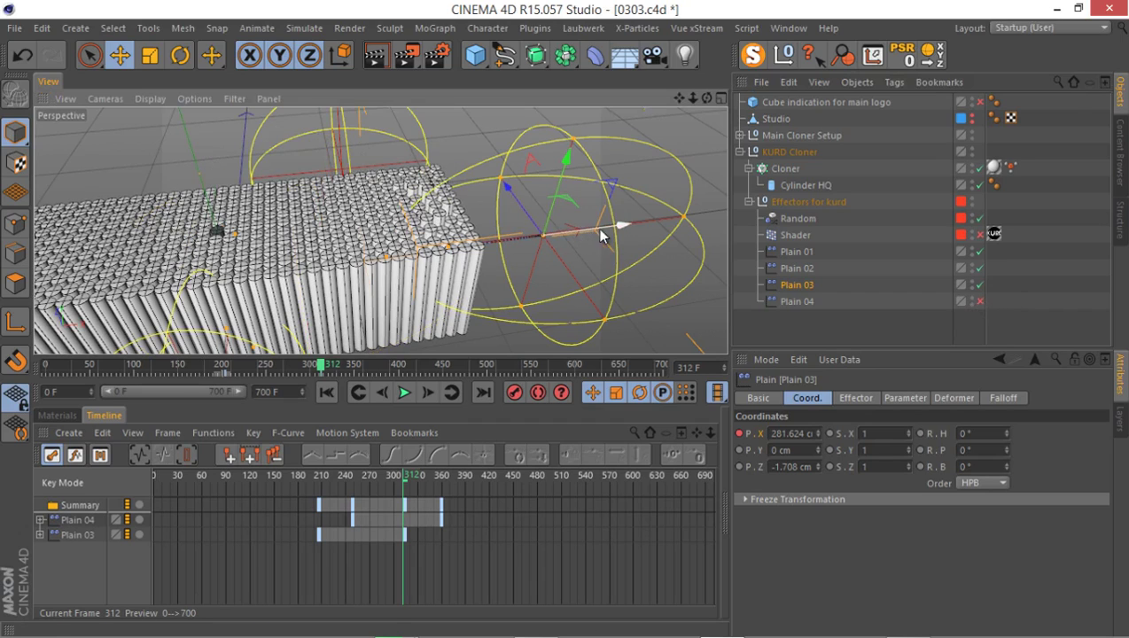
drag(599, 233, 636, 229)
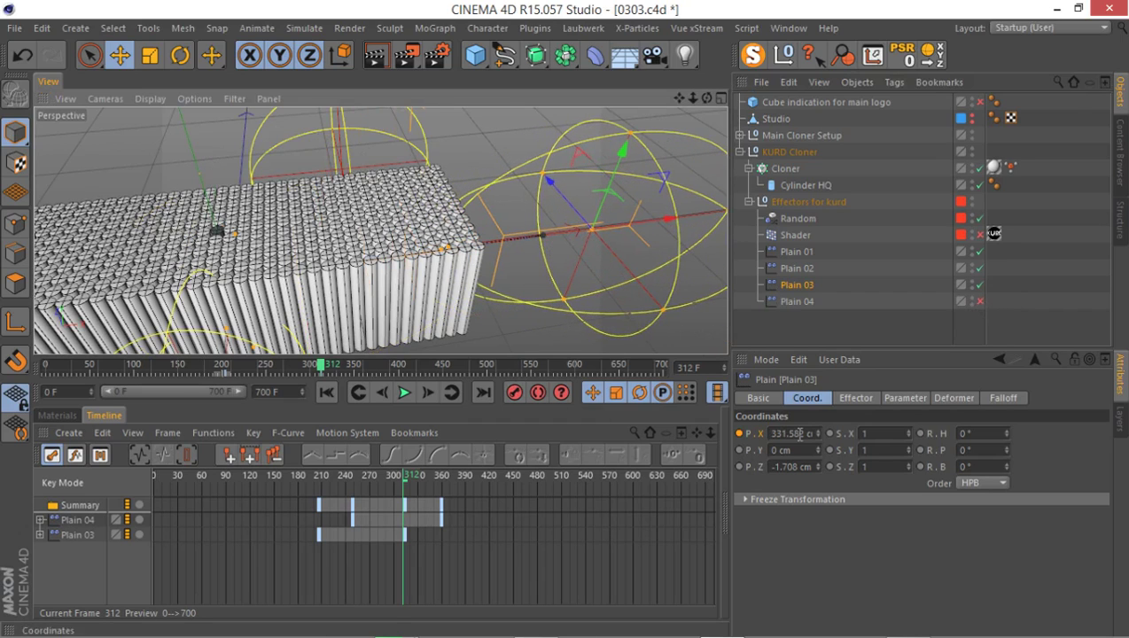
click(740, 434)
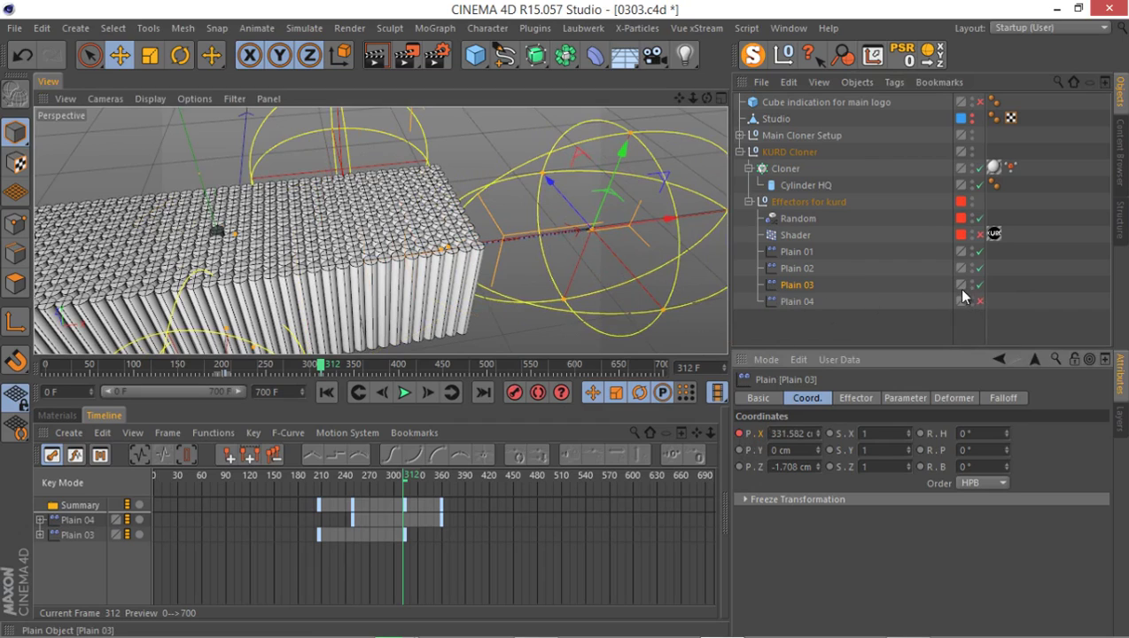
click(980, 284)
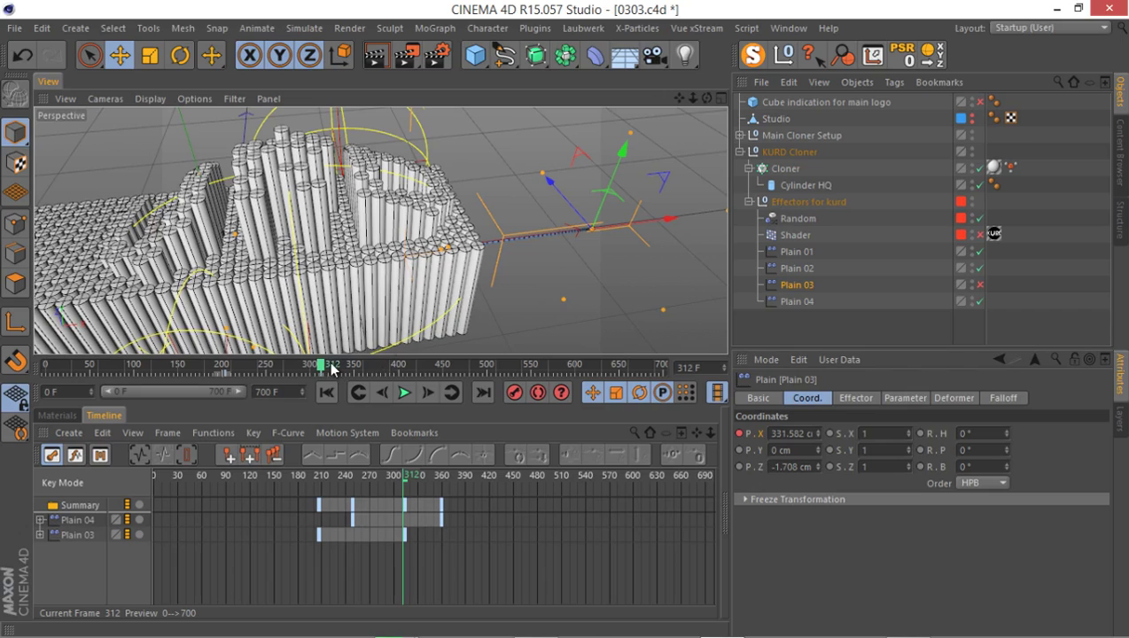
At frame 357, move Plain 04 to X 347.048 and record a position key.
click(804, 301)
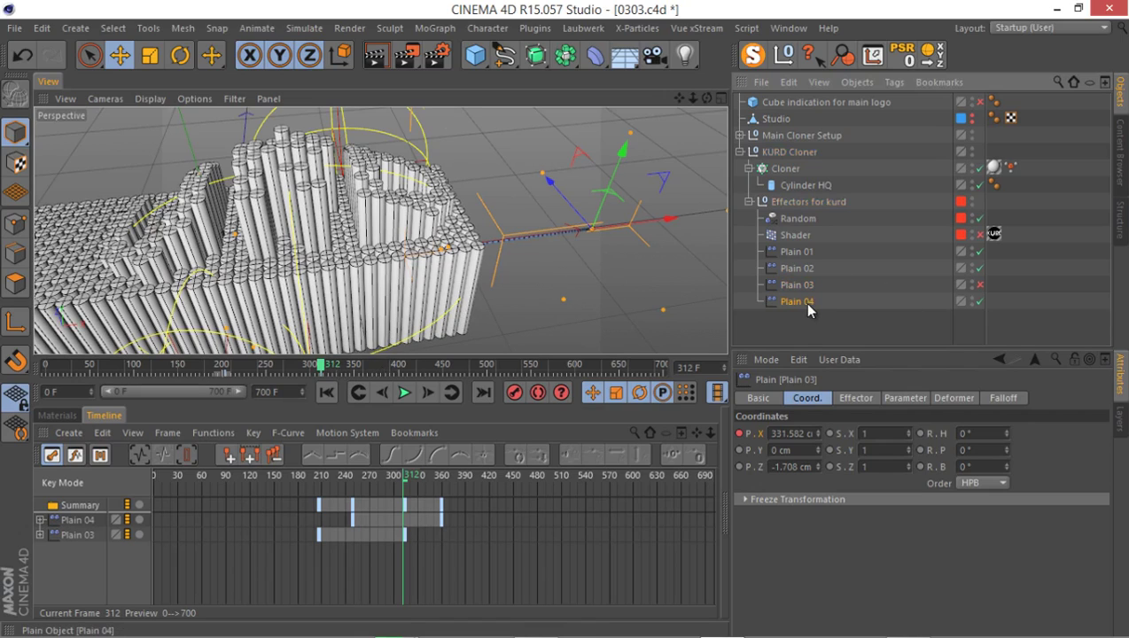
click(359, 375)
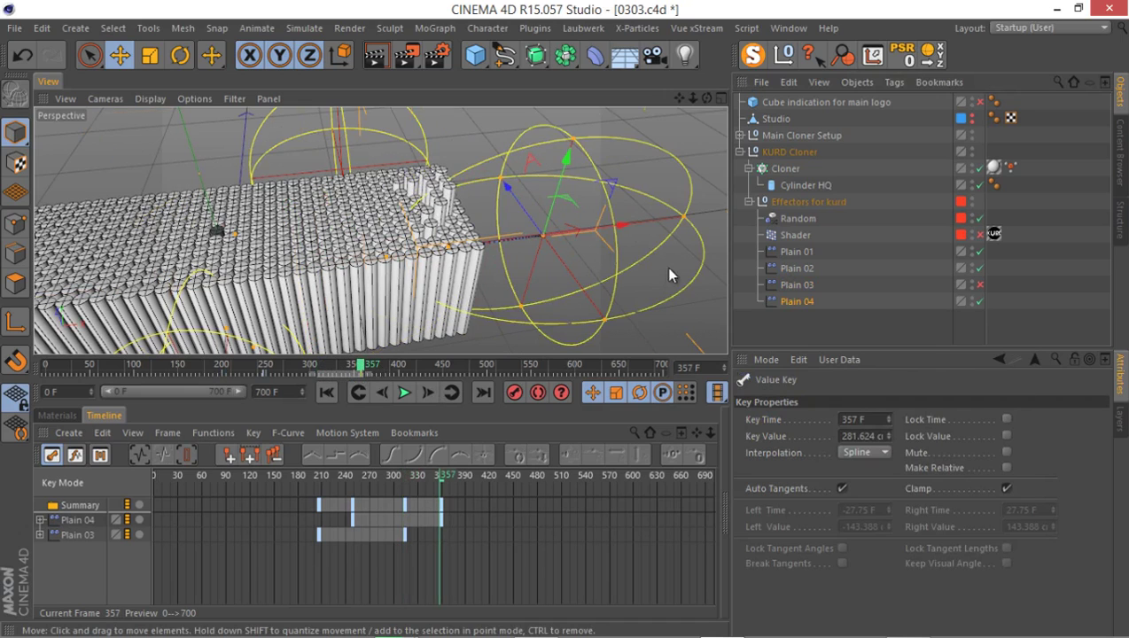
drag(599, 233, 657, 232)
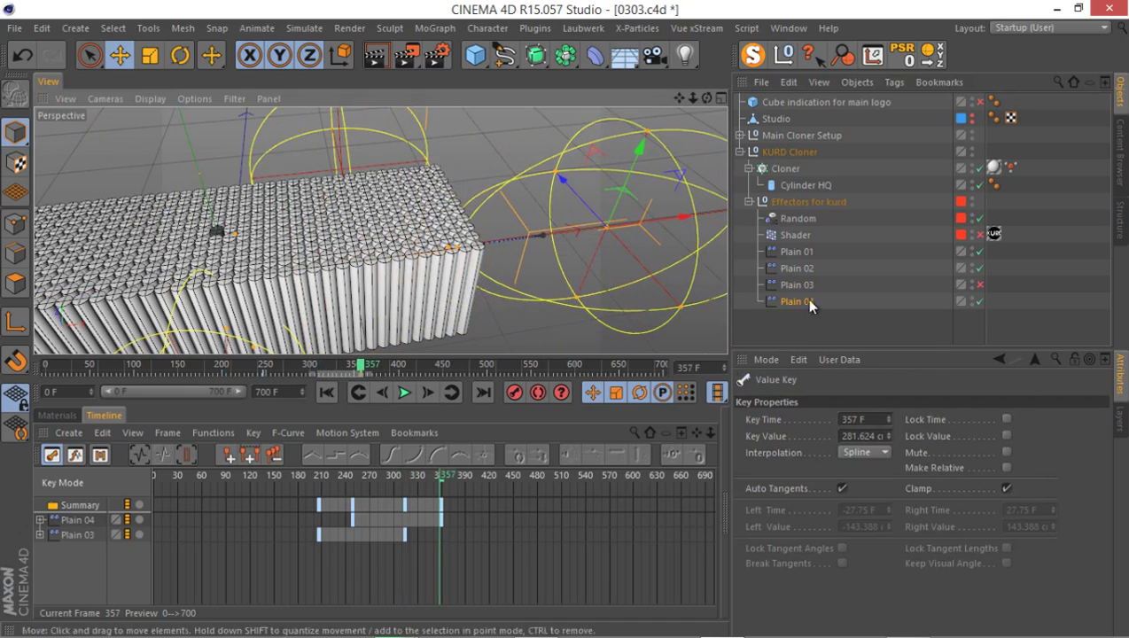
click(795, 303)
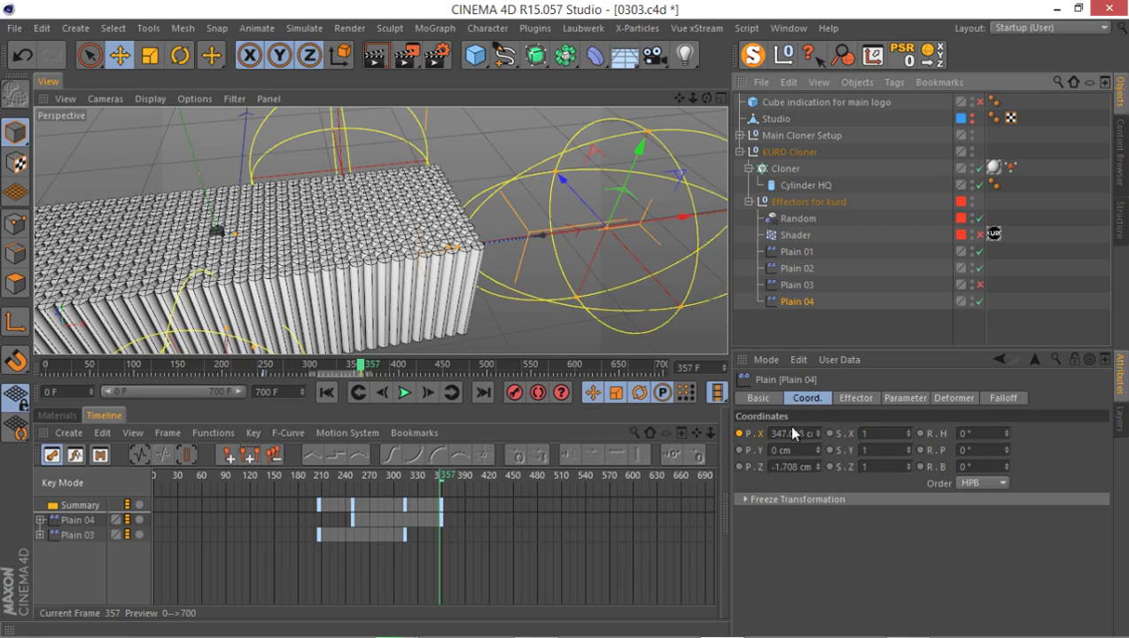
click(739, 433)
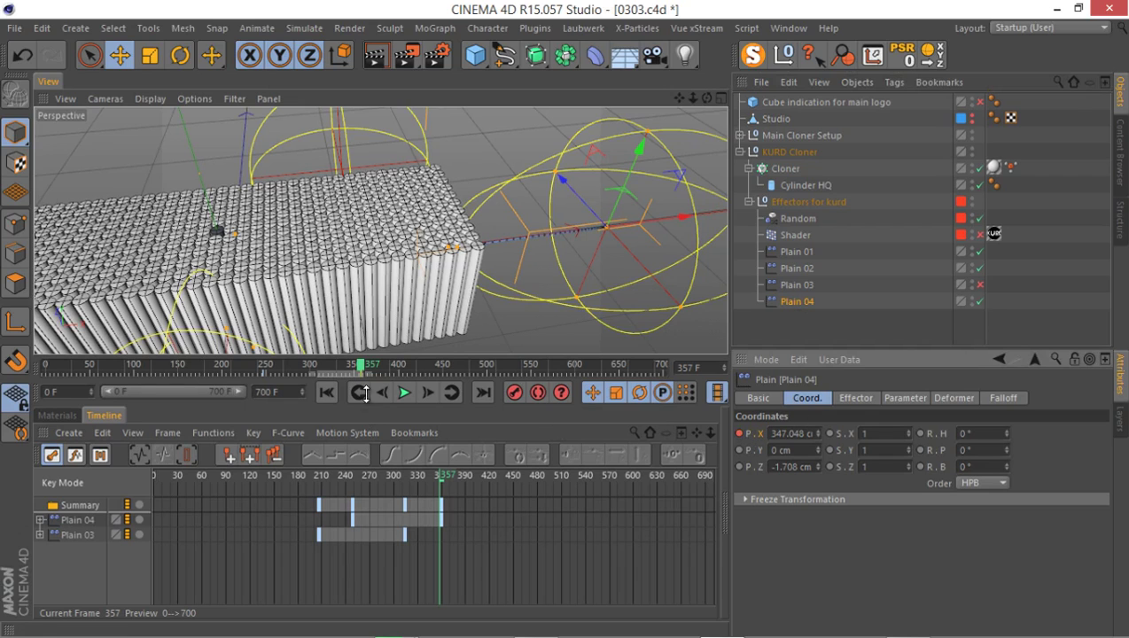
alt+drag(336, 281, 396, 297)
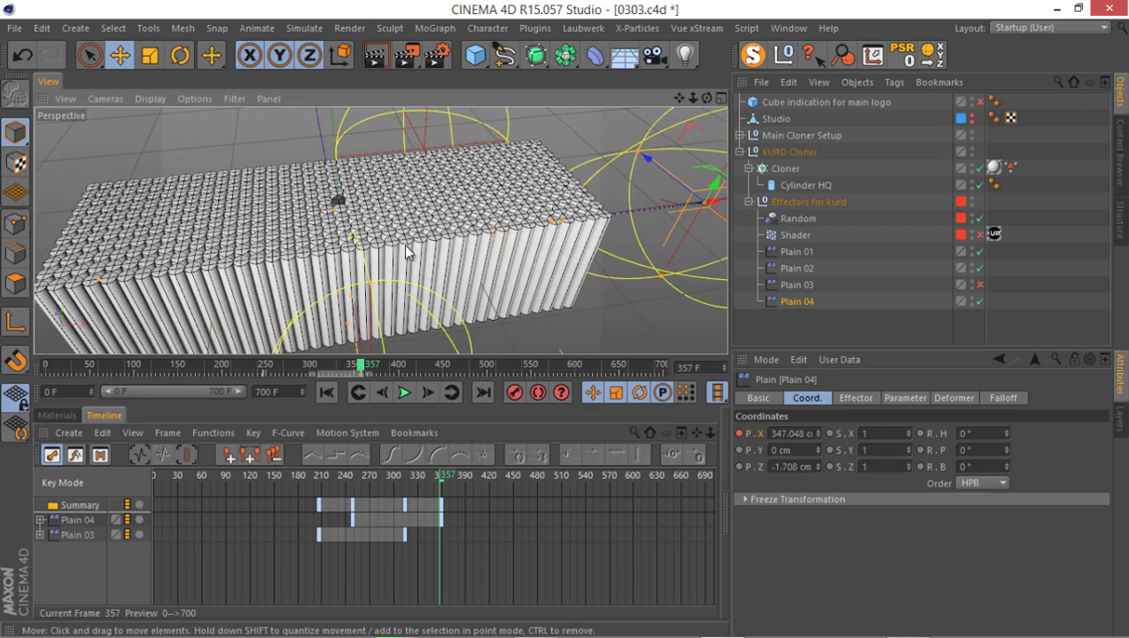
Hide the Studio, collapse KURD Cloner, and expand Main Cloner Setup.
click(972, 121)
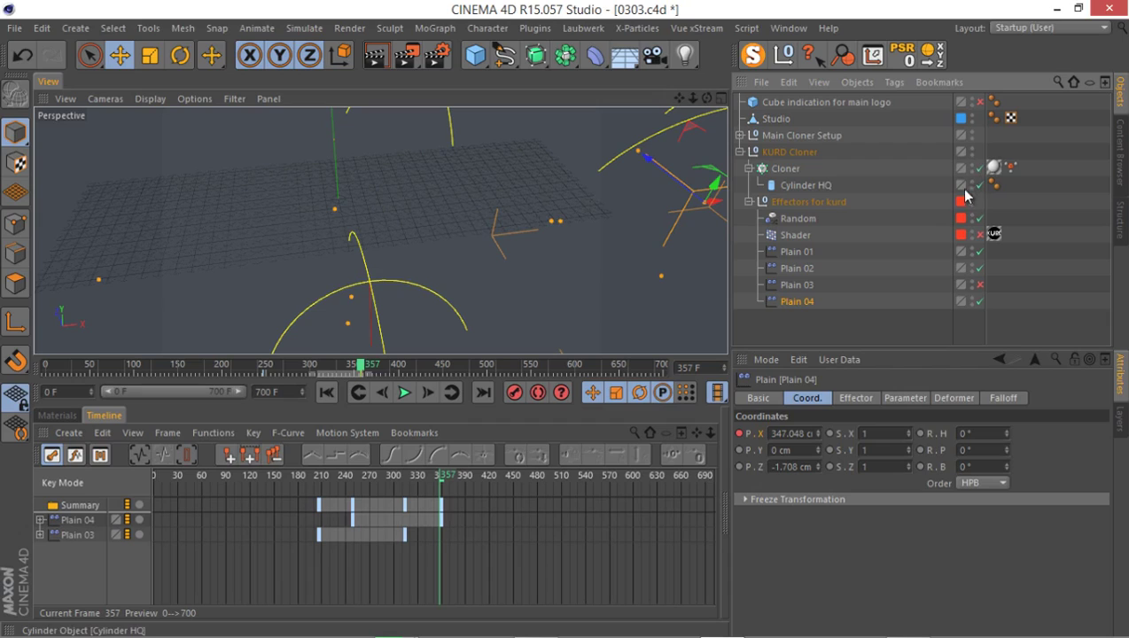
click(739, 151)
click(739, 135)
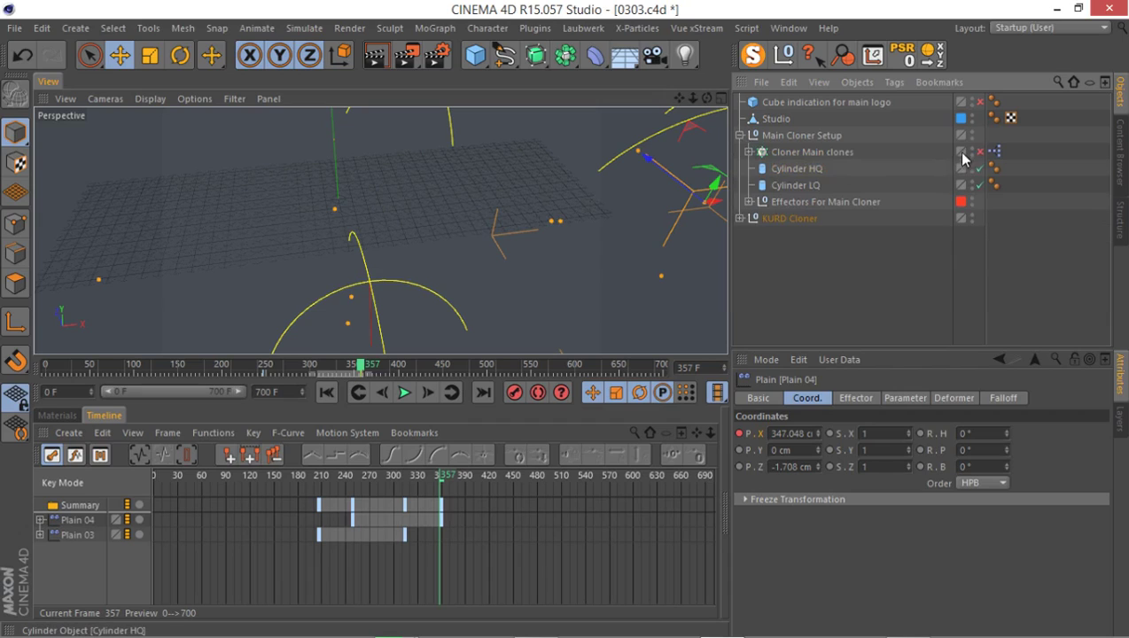
Play from the start, then scrub to frame 306 and orbit around the cylinder letters.
click(325, 392)
click(404, 392)
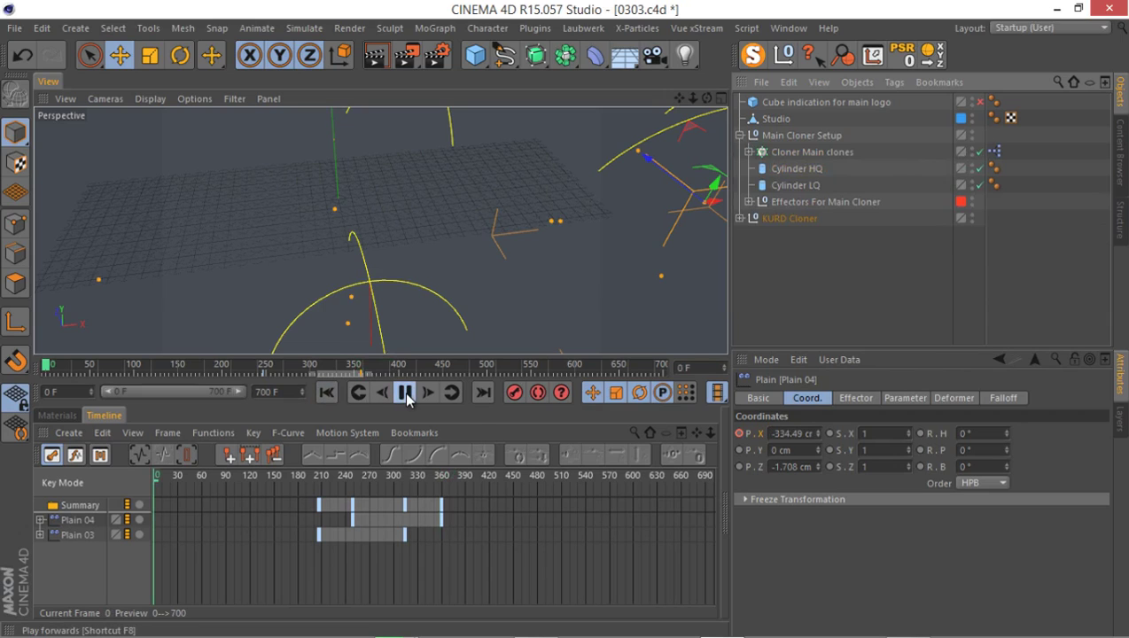
click(404, 392)
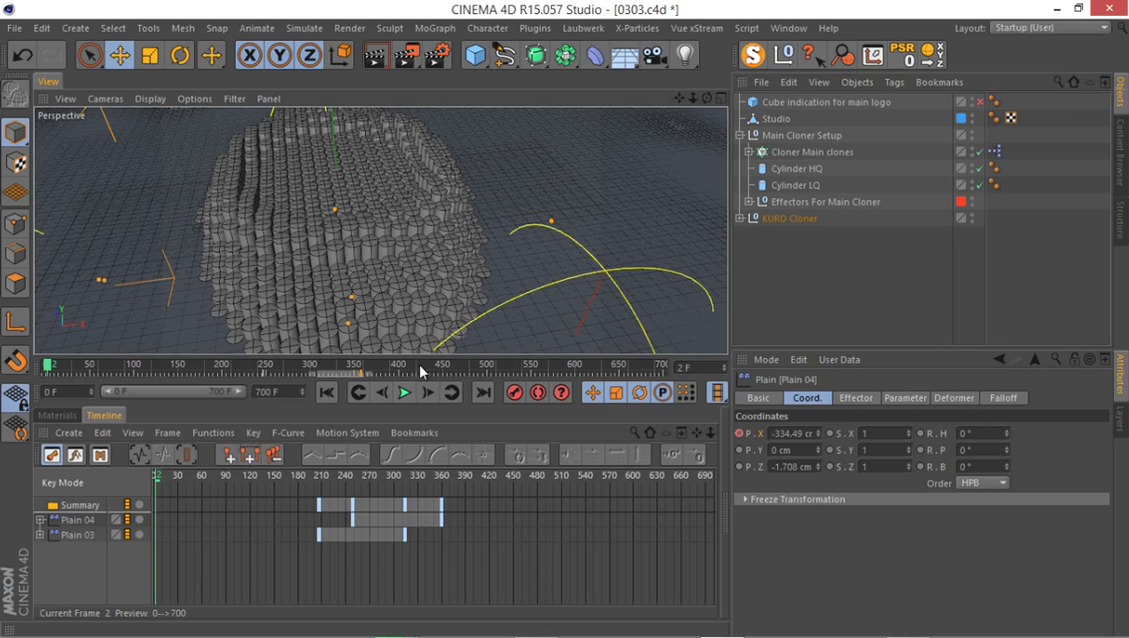
drag(422, 371, 314, 369)
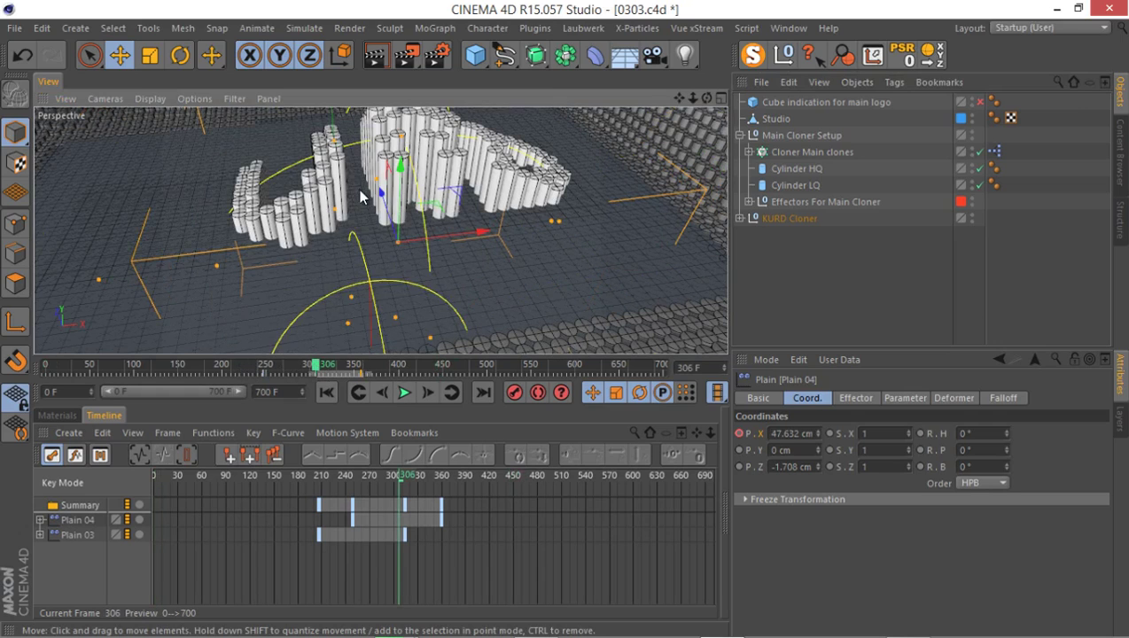
alt+drag(361, 197, 460, 213)
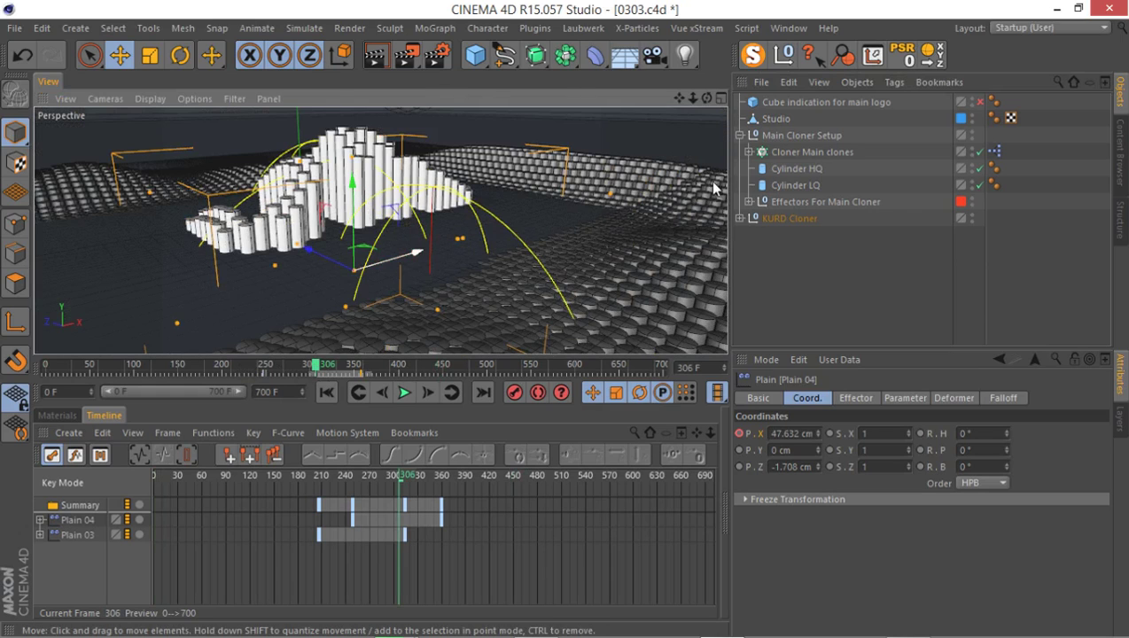